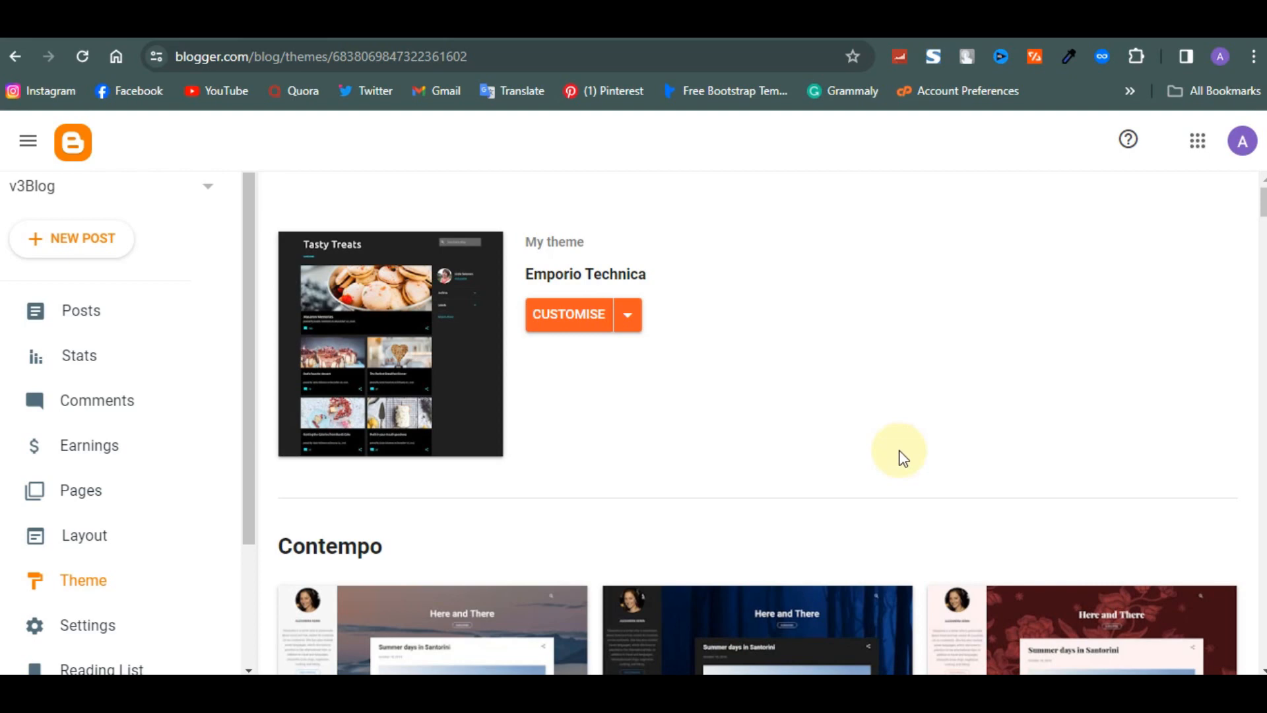
# Step: Look through the v3Blog dashboard's navigation entries, from Posts down to View blog
pyautogui.scroll(-1, 170, 411)
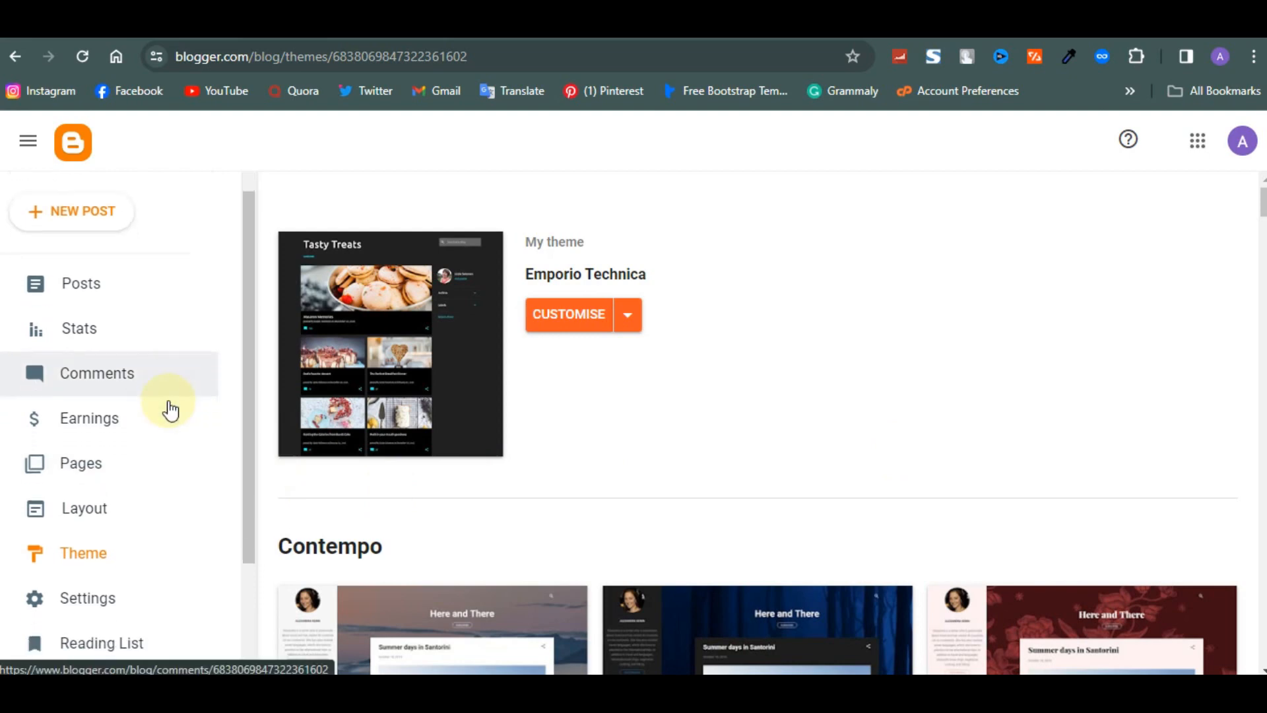
pyautogui.scroll(-4, 170, 410)
pyautogui.scroll(5, 170, 410)
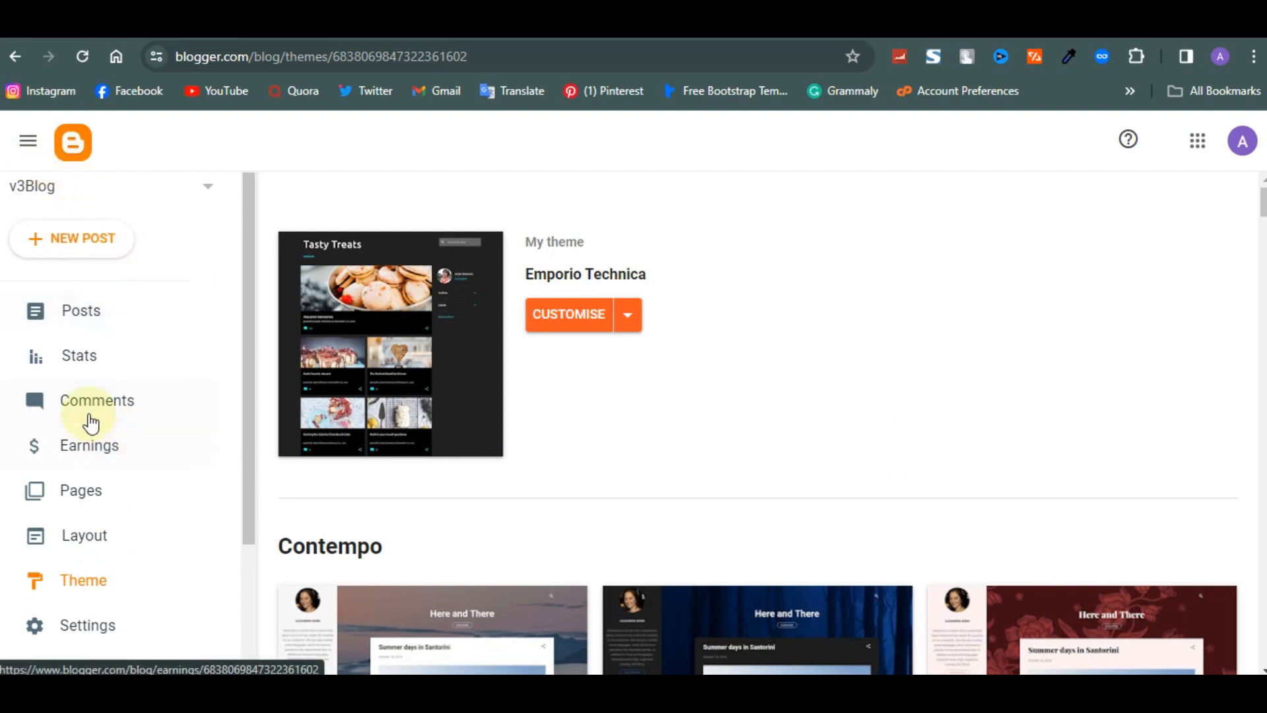
pyautogui.scroll(-2, 160, 452)
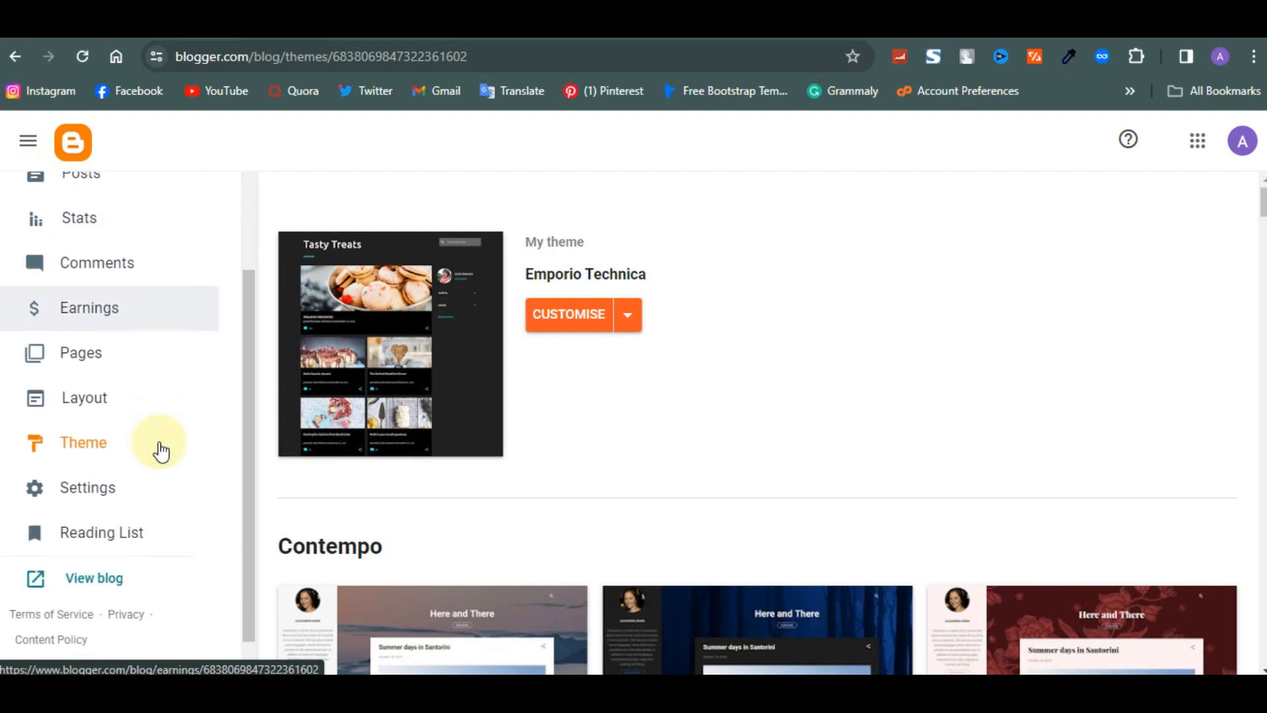
pyautogui.scroll(1, 161, 452)
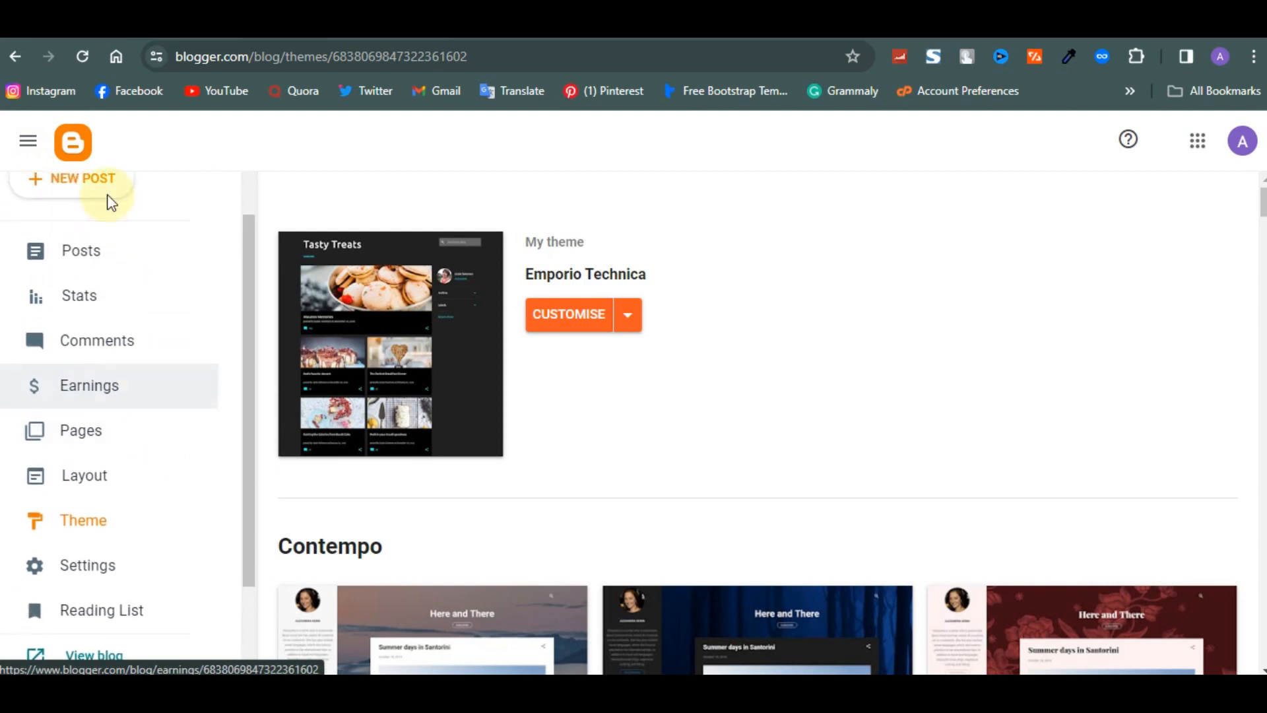
pyautogui.scroll(1, 156, 362)
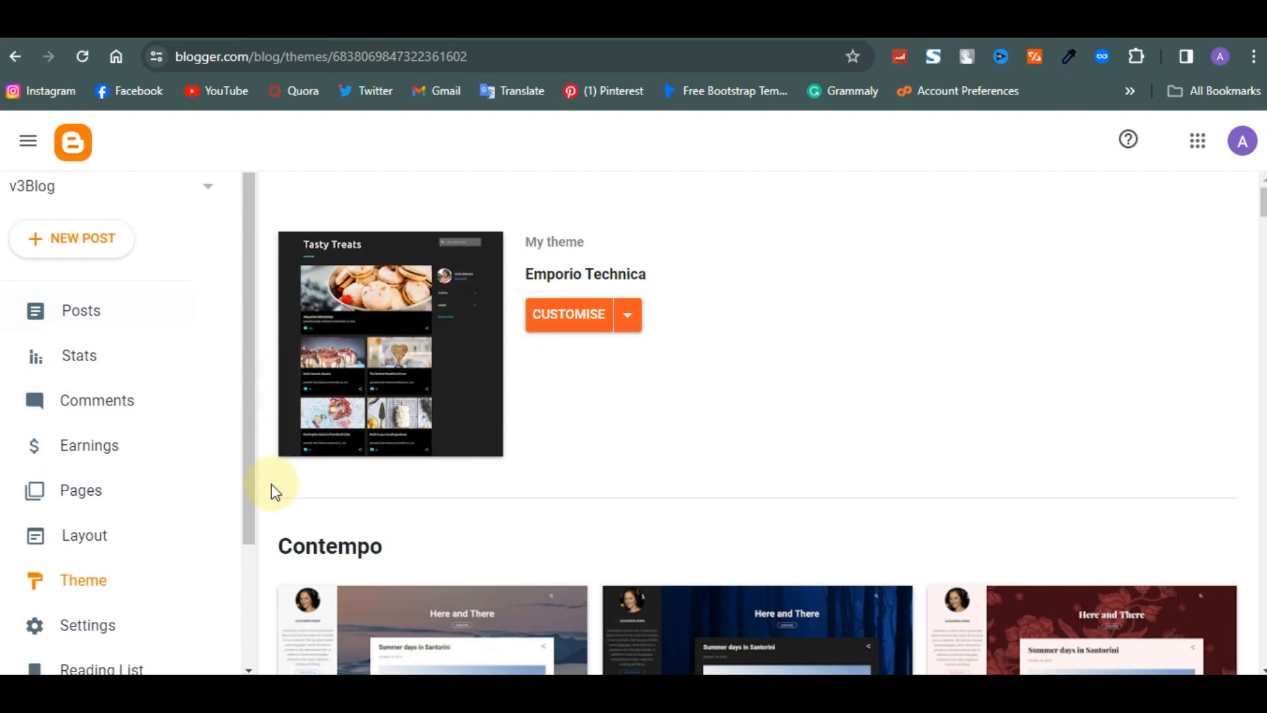
pyautogui.scroll(-3, 231, 498)
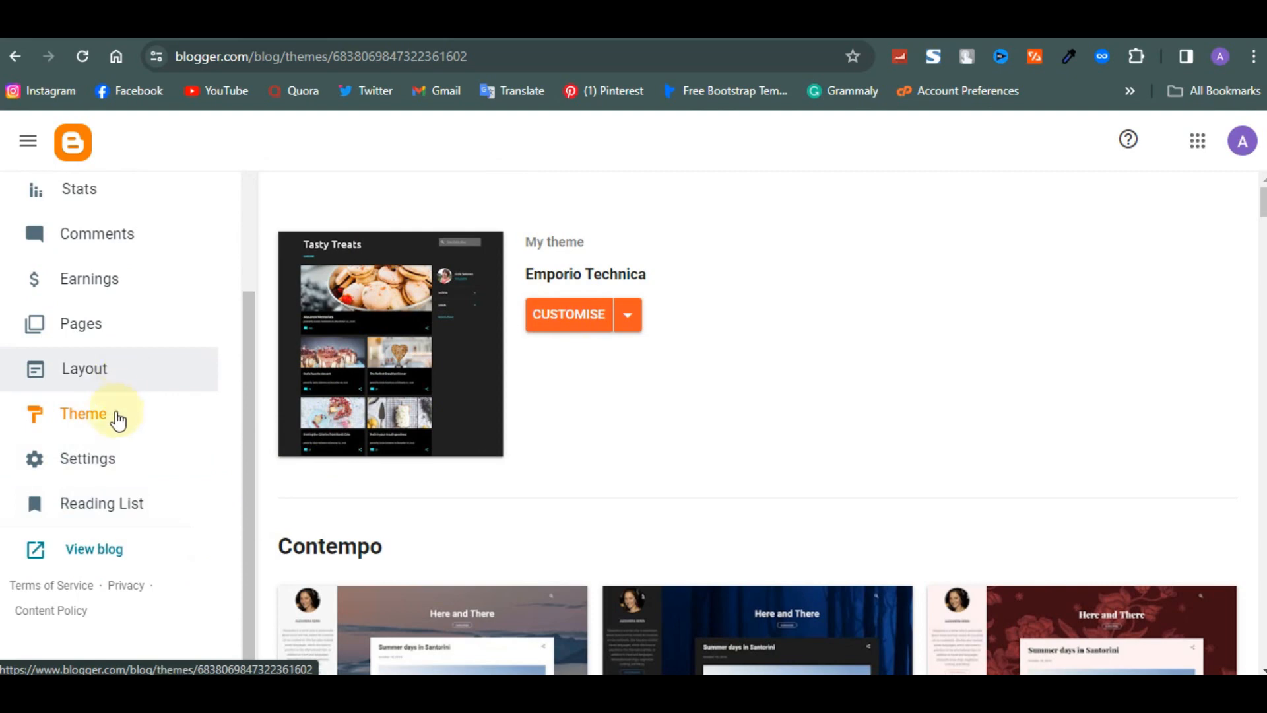
pyautogui.scroll(3, 115, 424)
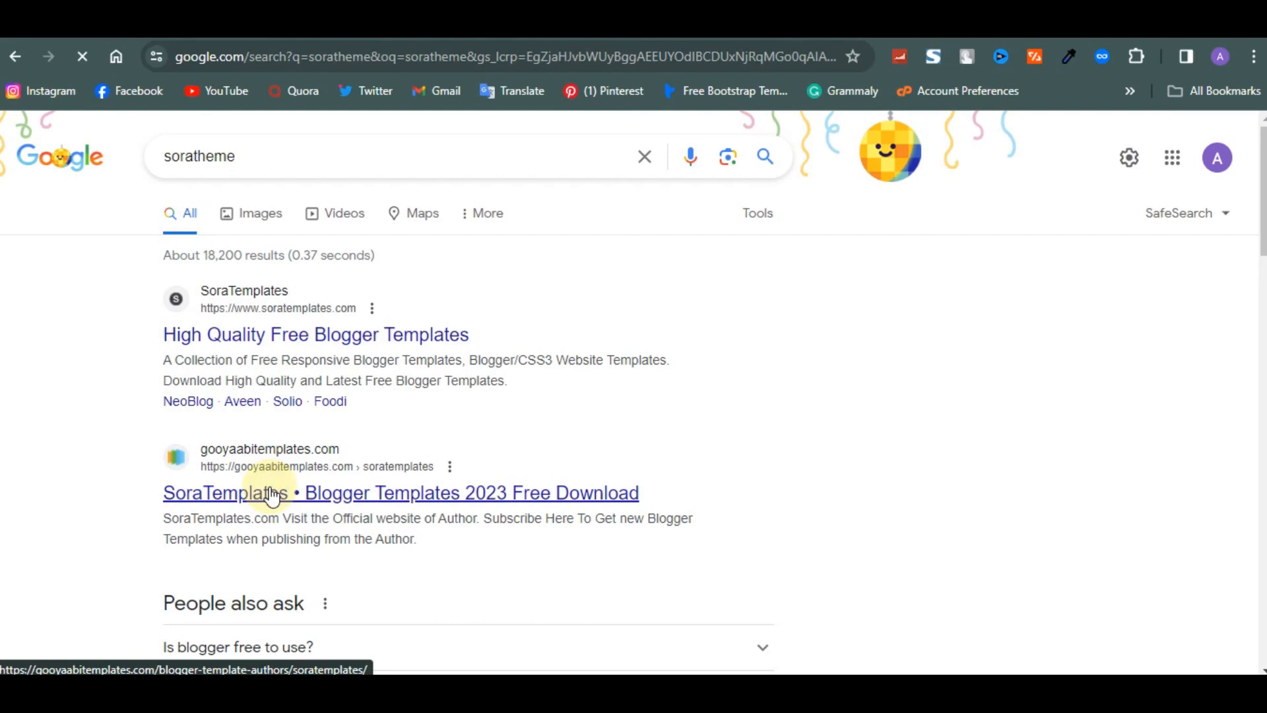
# Step: Open the gooyaabitemplates.com search result for SoraTemplates and browse its Blogger template listing
pyautogui.click(272, 497)
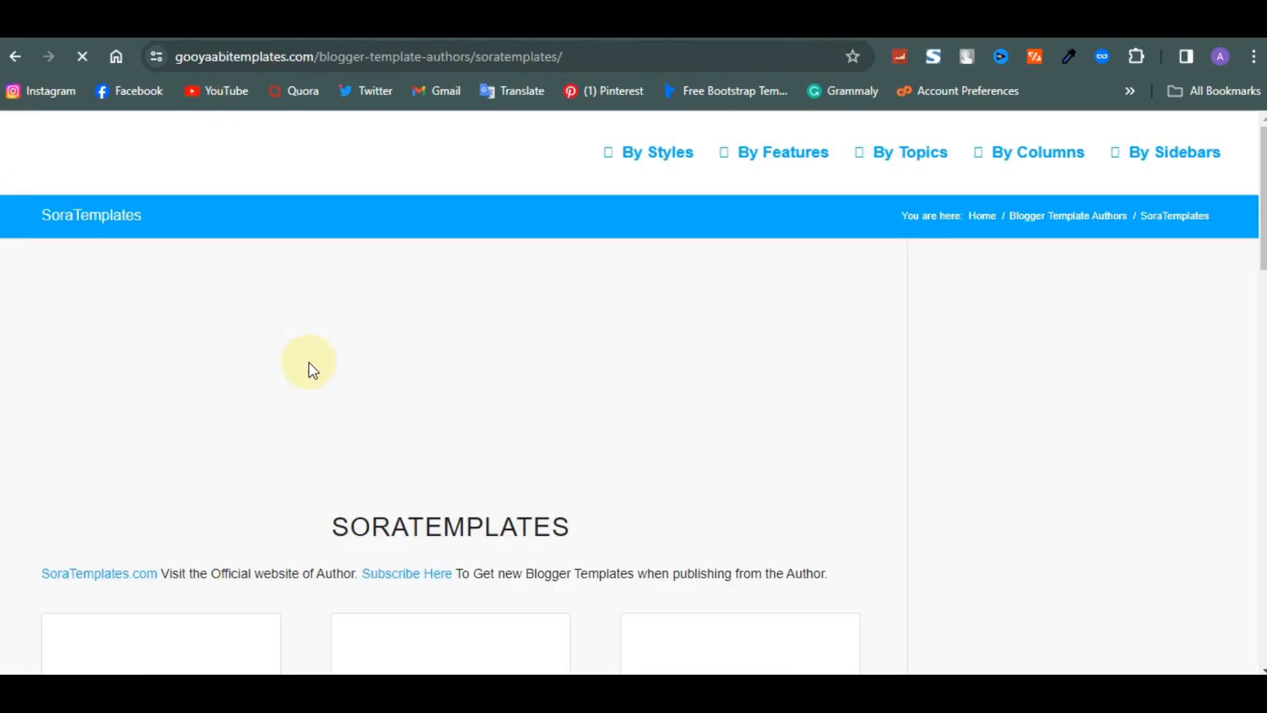
pyautogui.scroll(-3, 310, 534)
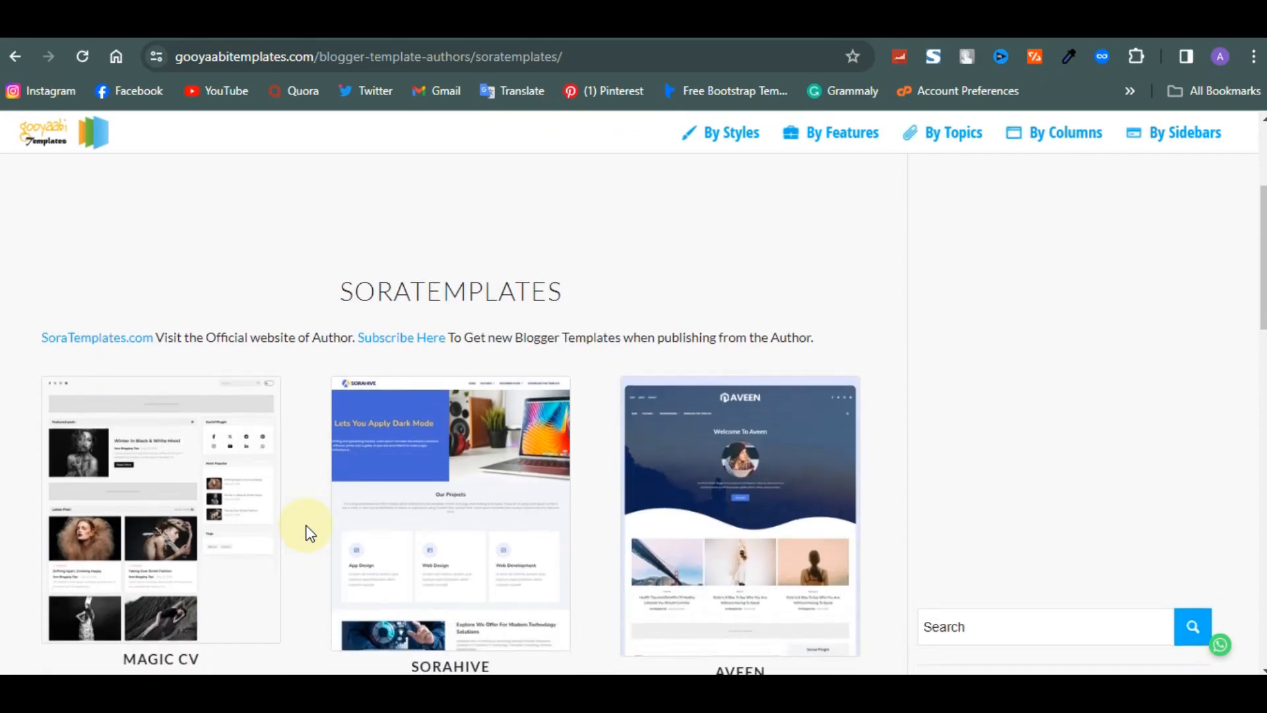
pyautogui.scroll(-2, 310, 534)
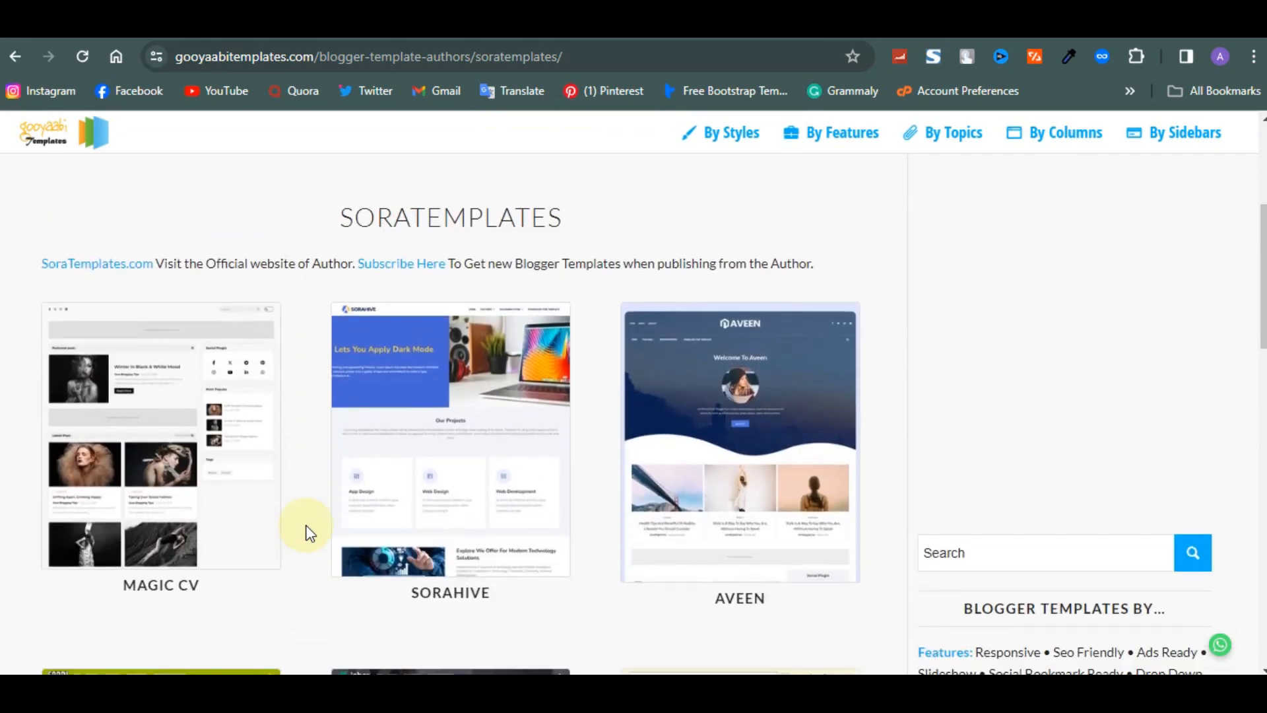
pyautogui.scroll(-3, 310, 533)
pyautogui.scroll(-3, 311, 533)
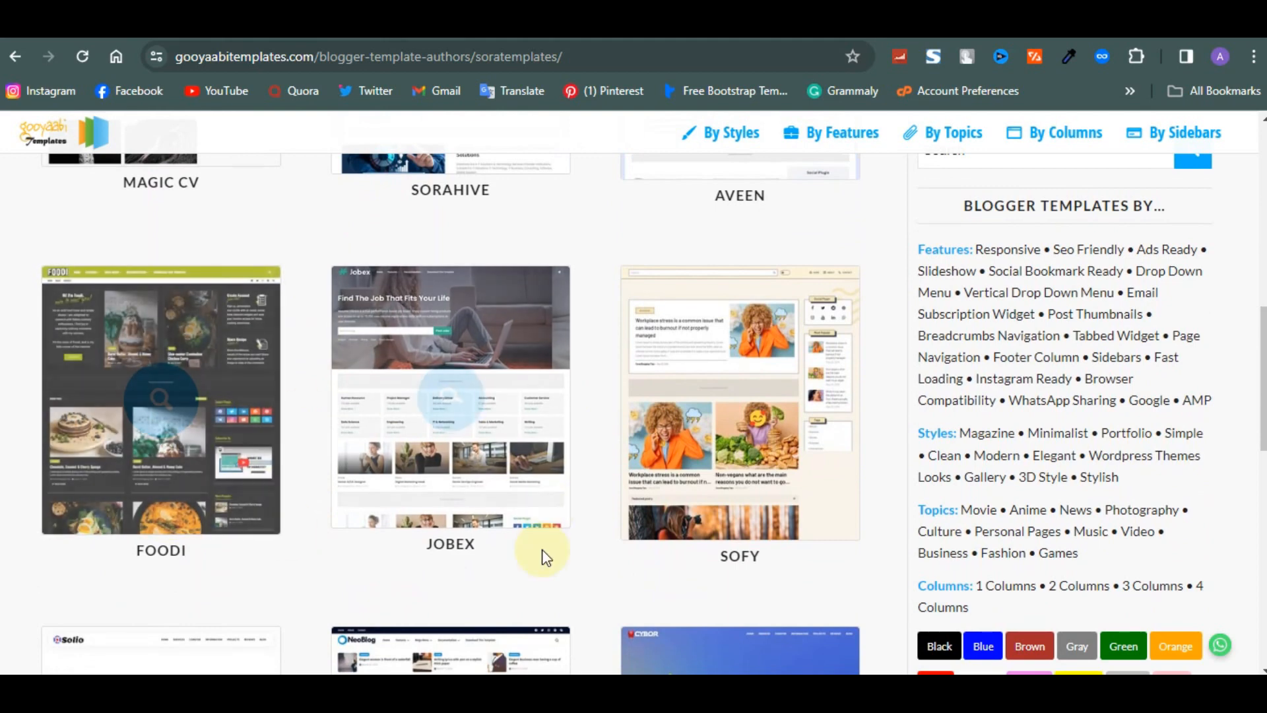
pyautogui.scroll(-2, 637, 485)
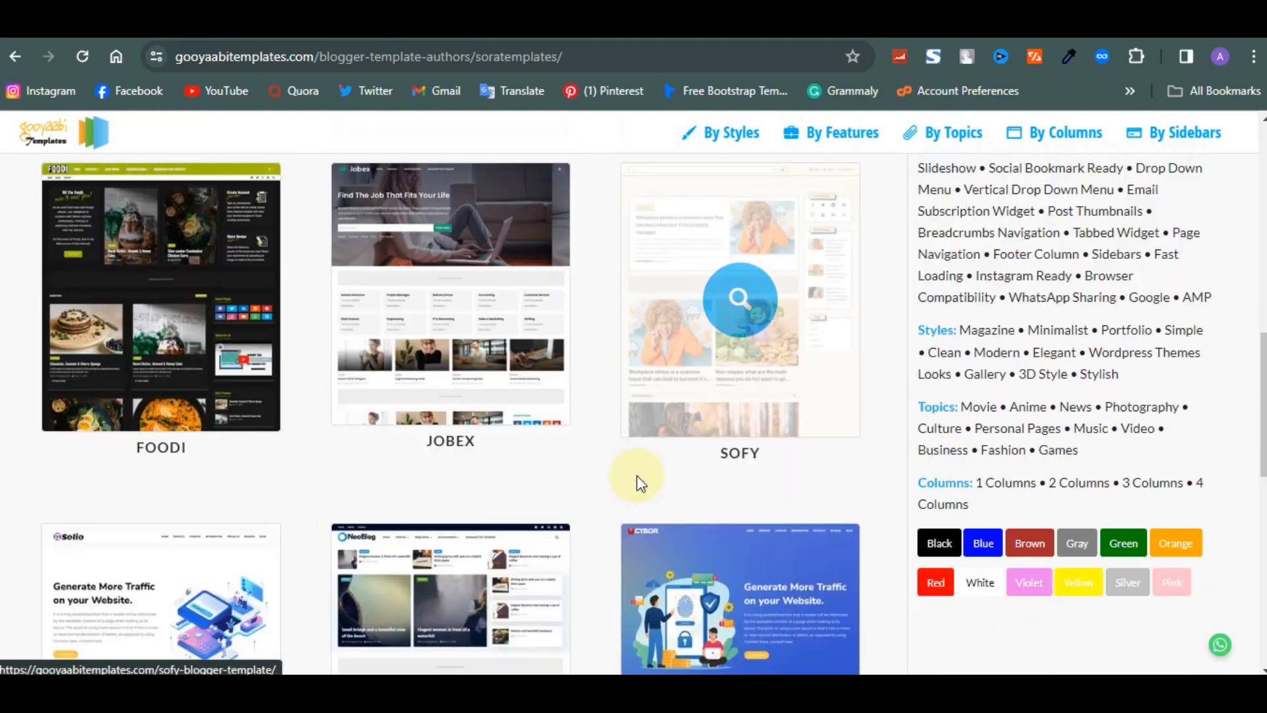
# Step: Open the Sofy template's page, dismissing the advertisement, and download the Sofy template
pyautogui.click(775, 325)
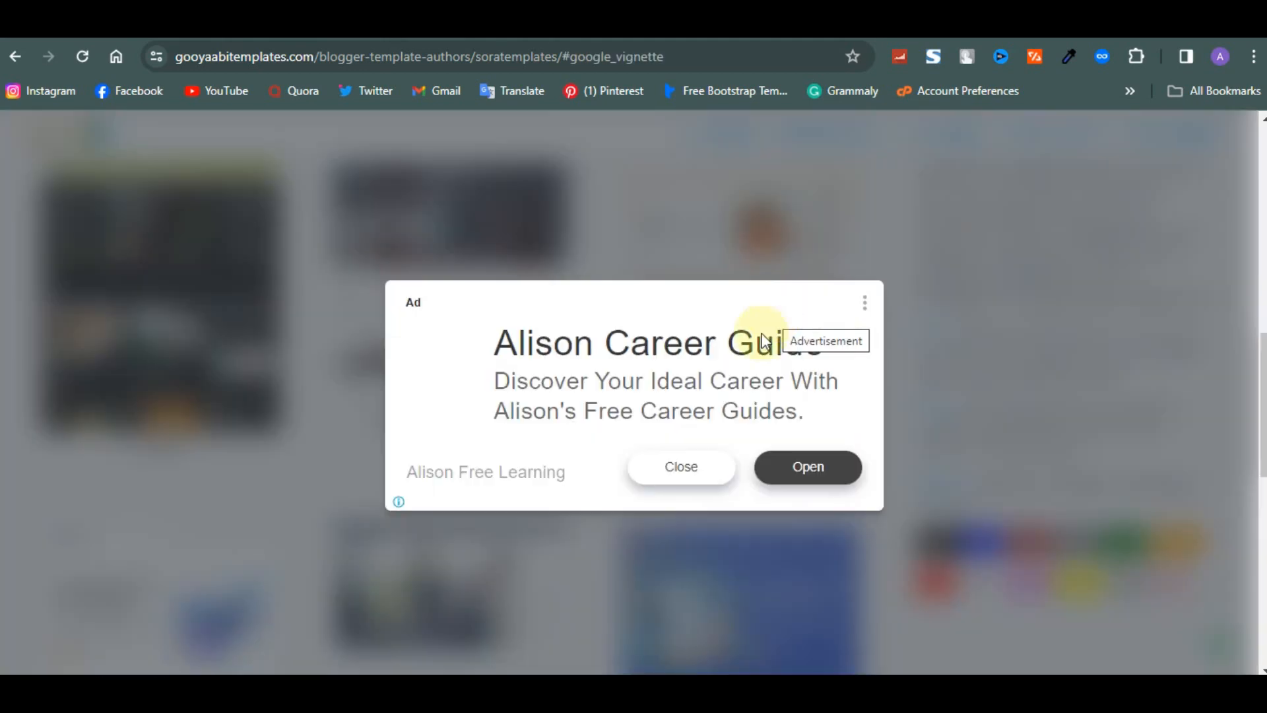
pyautogui.click(683, 479)
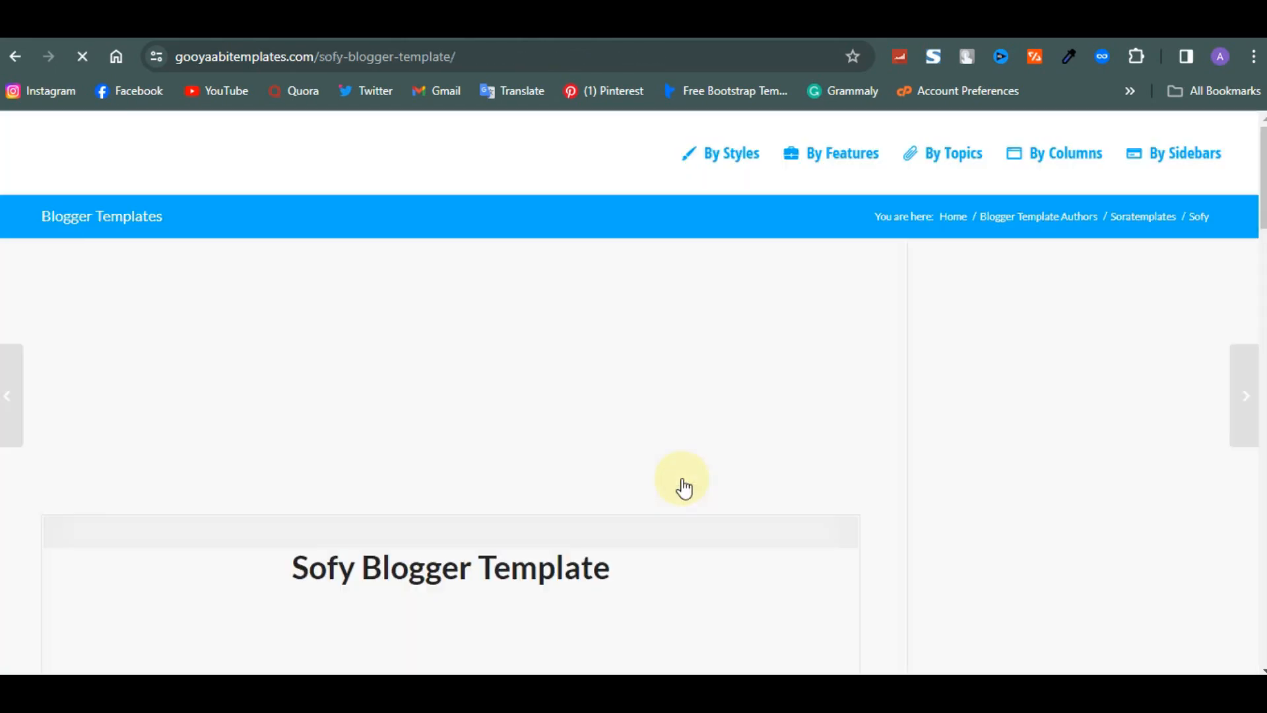
pyautogui.scroll(-10, 683, 487)
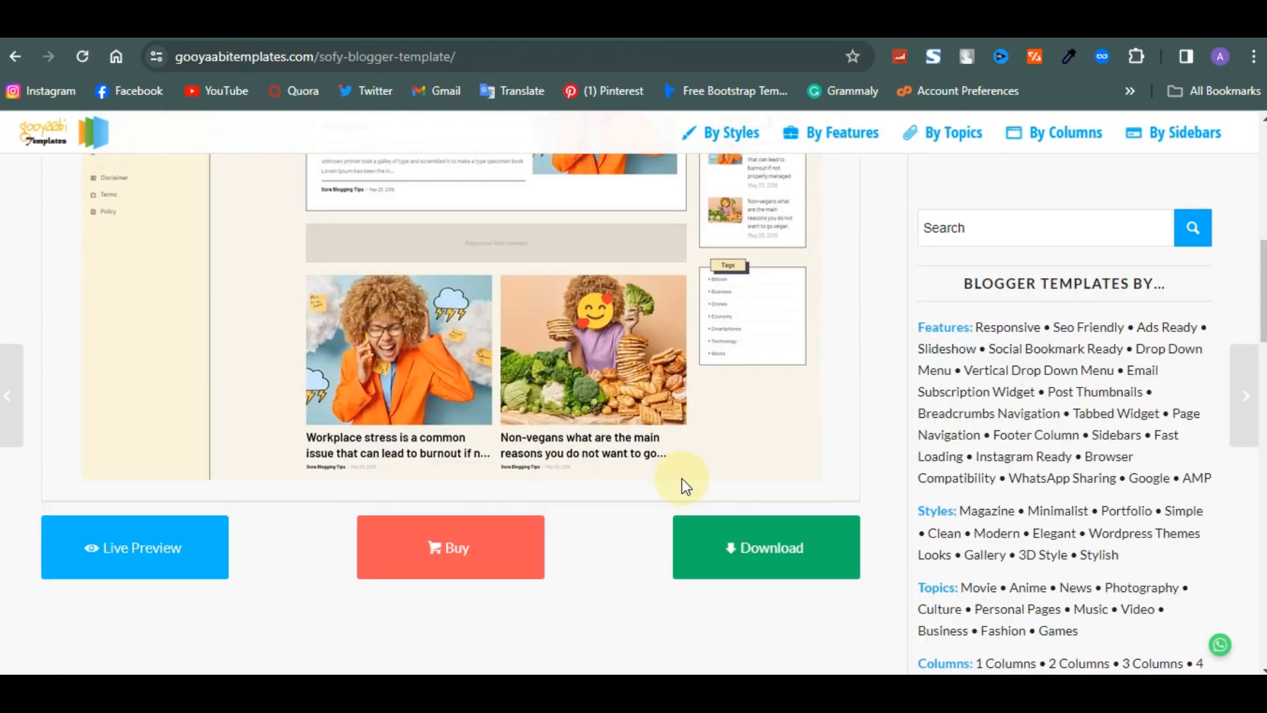
pyautogui.click(771, 462)
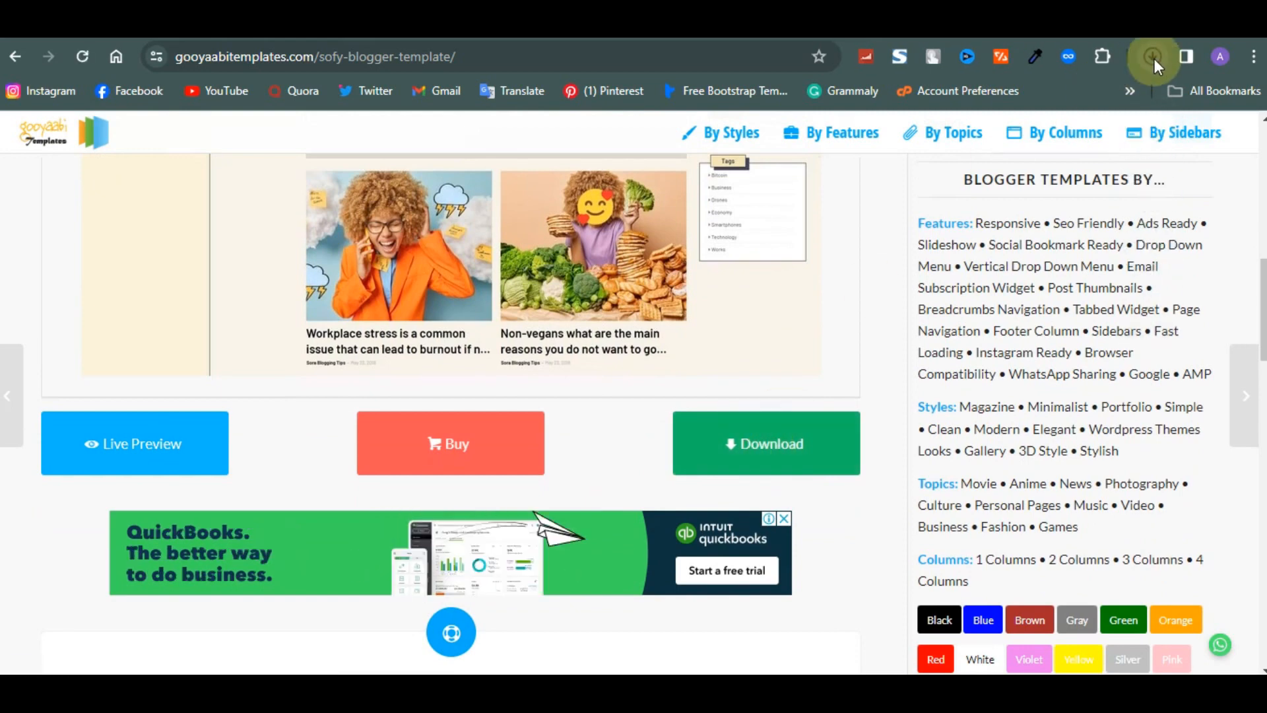
pyautogui.click(1154, 58)
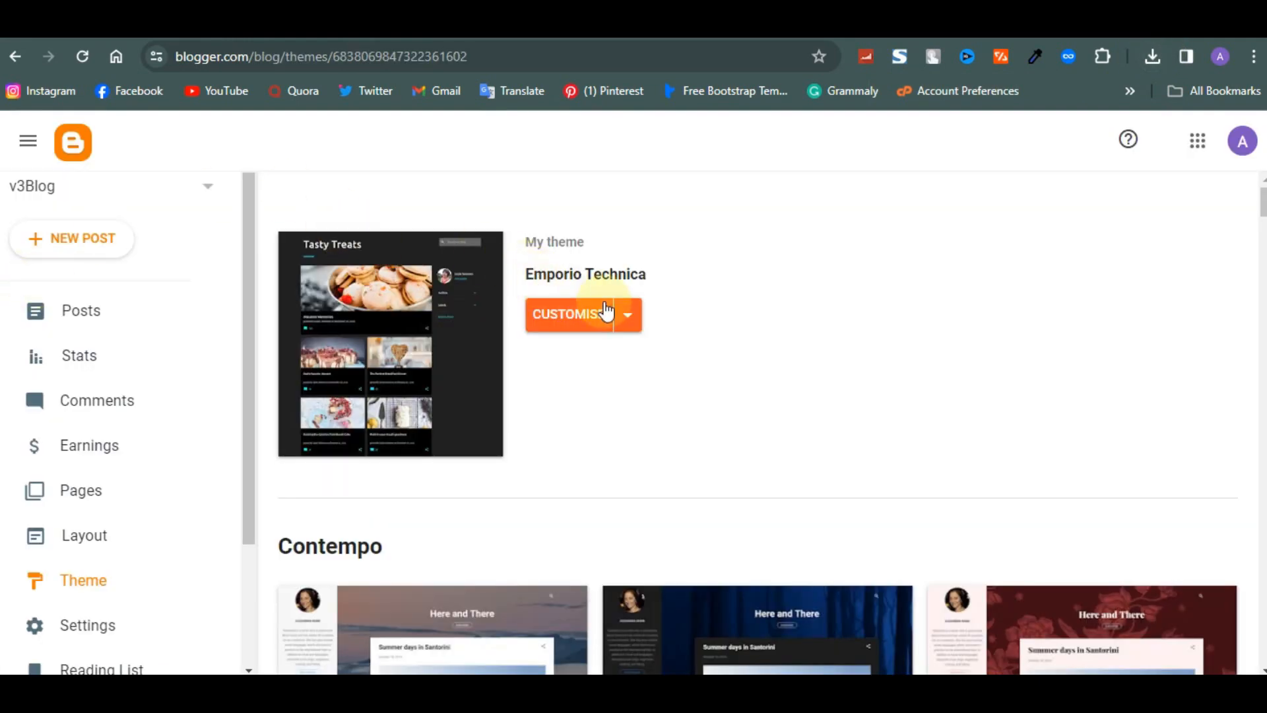
# Step: Switch to File Explorer, extract the Sofy-Free-Version-1.0 archive in Downloads into its own folder, and open that folder
pyautogui.click(629, 315)
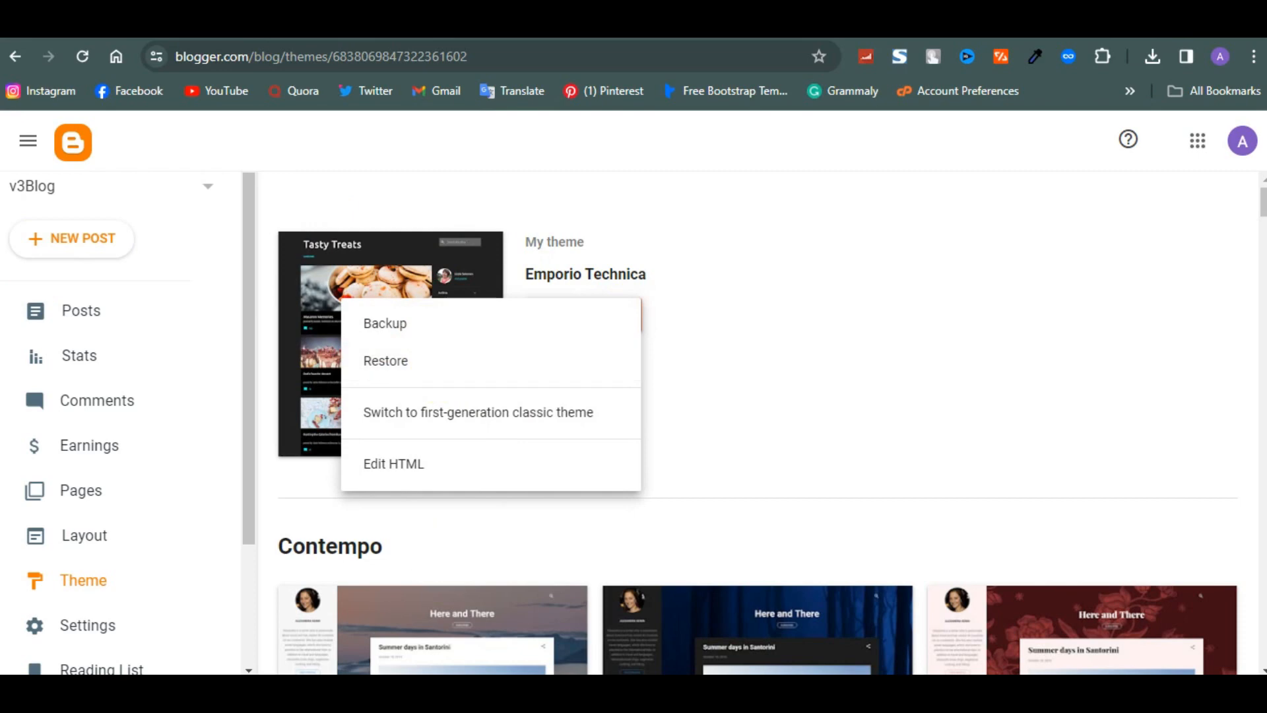
pyautogui.press('super+e')
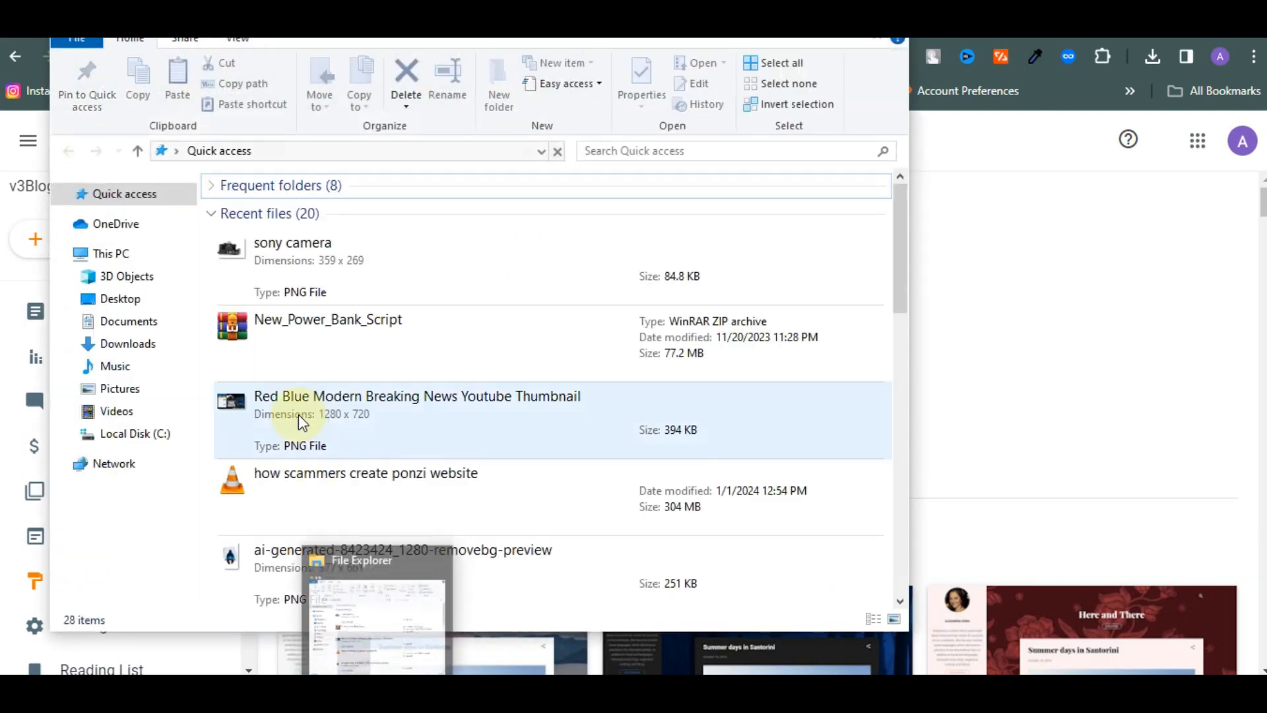
pyautogui.click(149, 344)
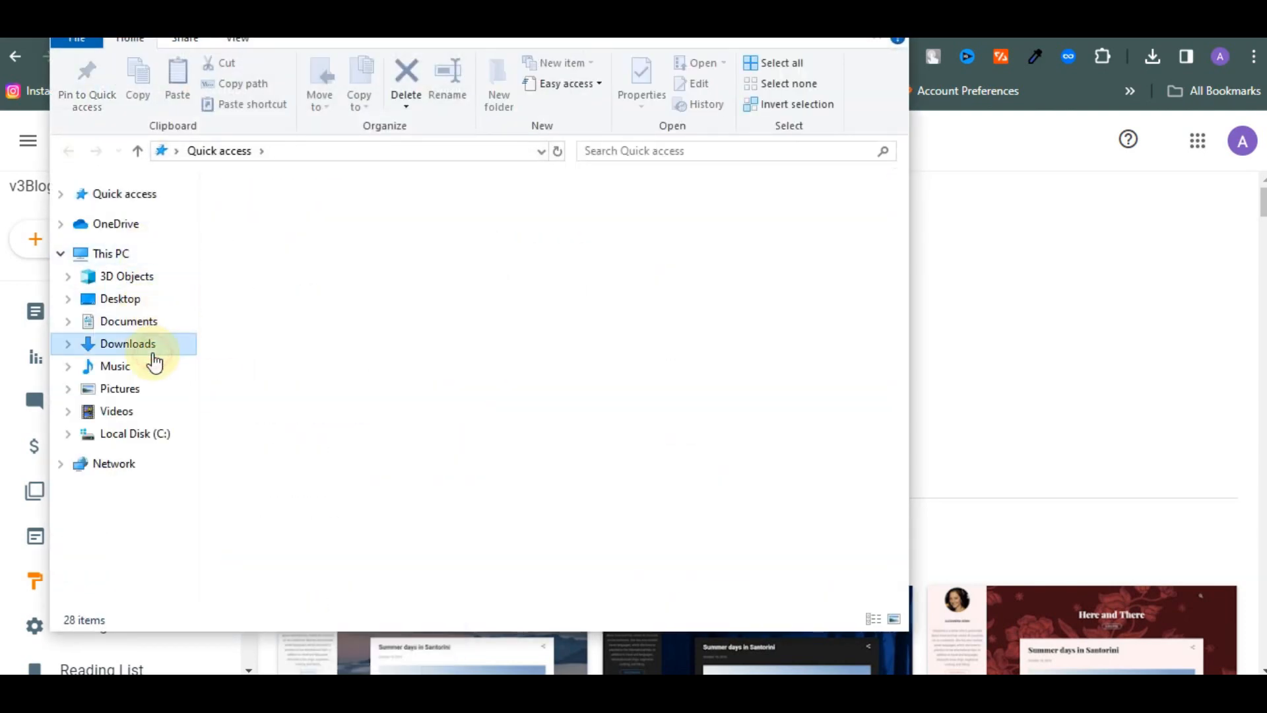
pyautogui.doubleClick(285, 255)
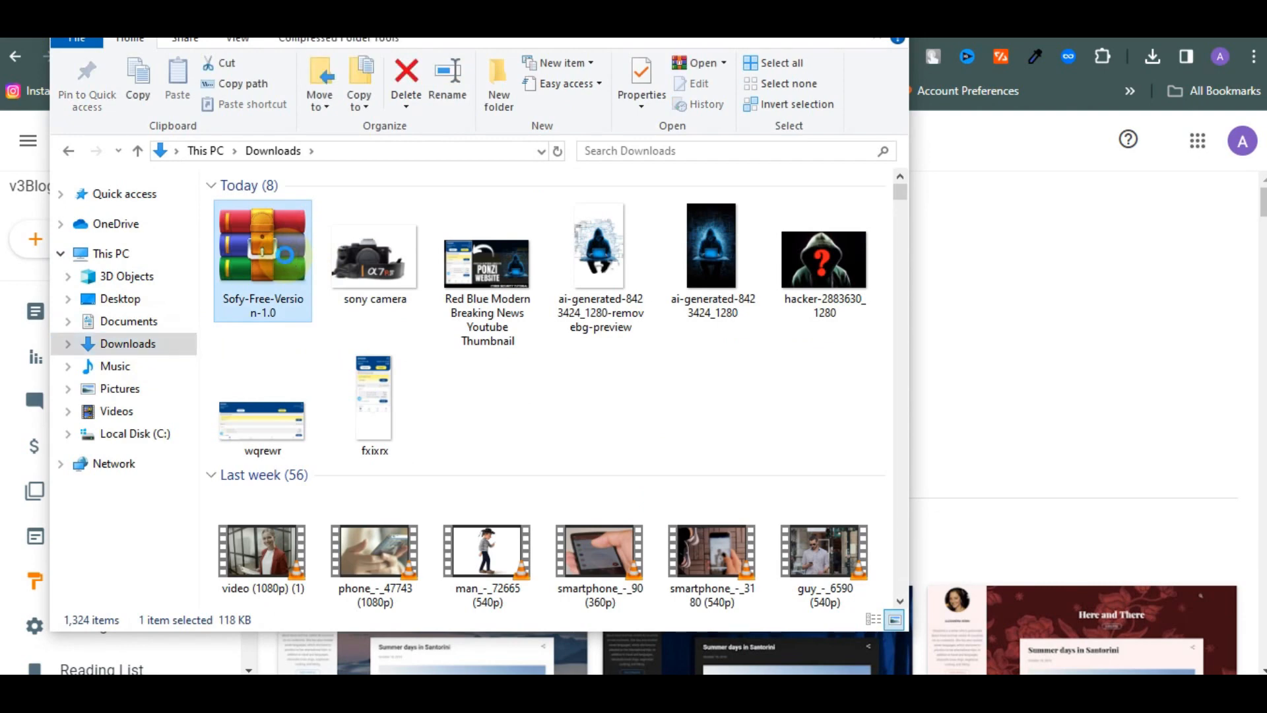
pyautogui.rightClick(285, 255)
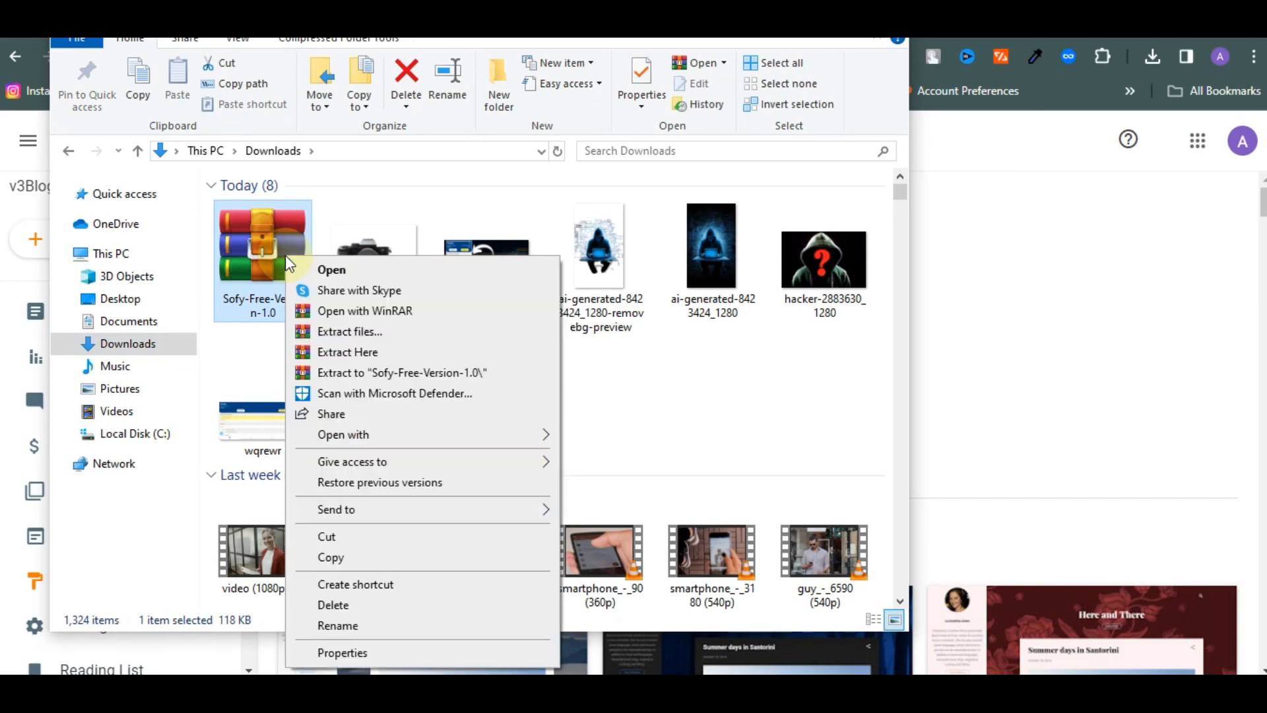
pyautogui.click(399, 374)
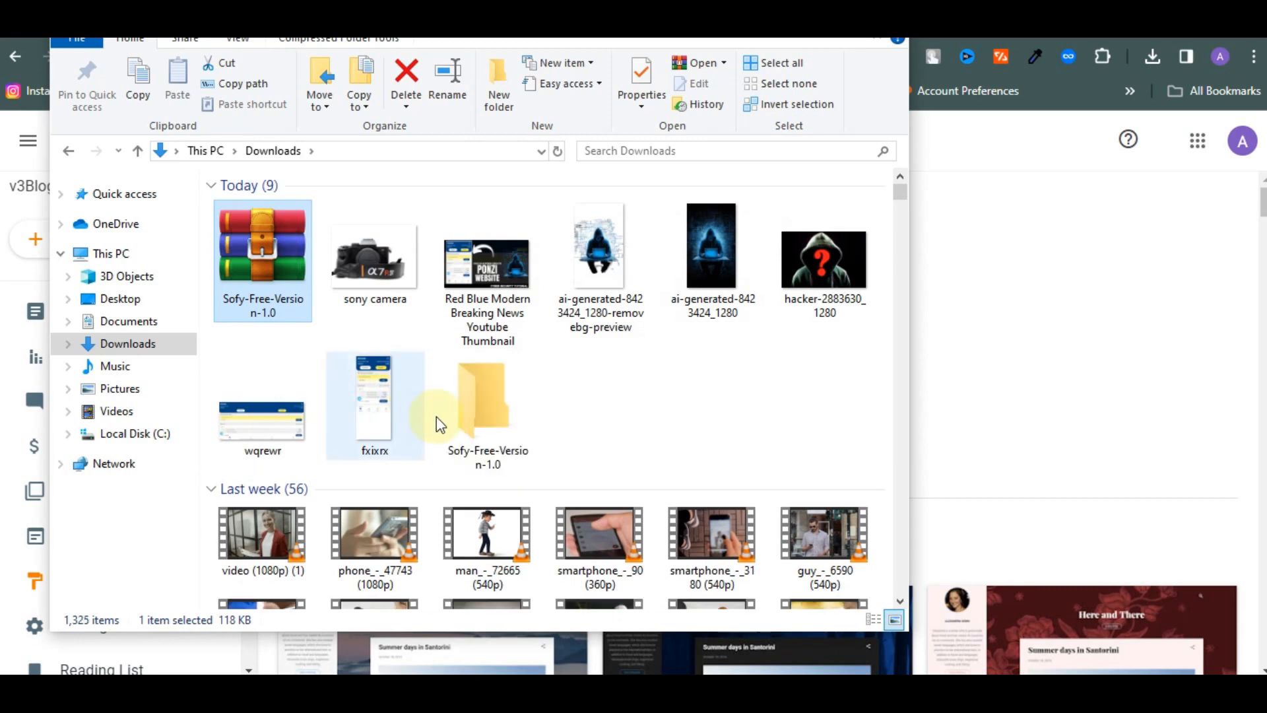
pyautogui.doubleClick(490, 418)
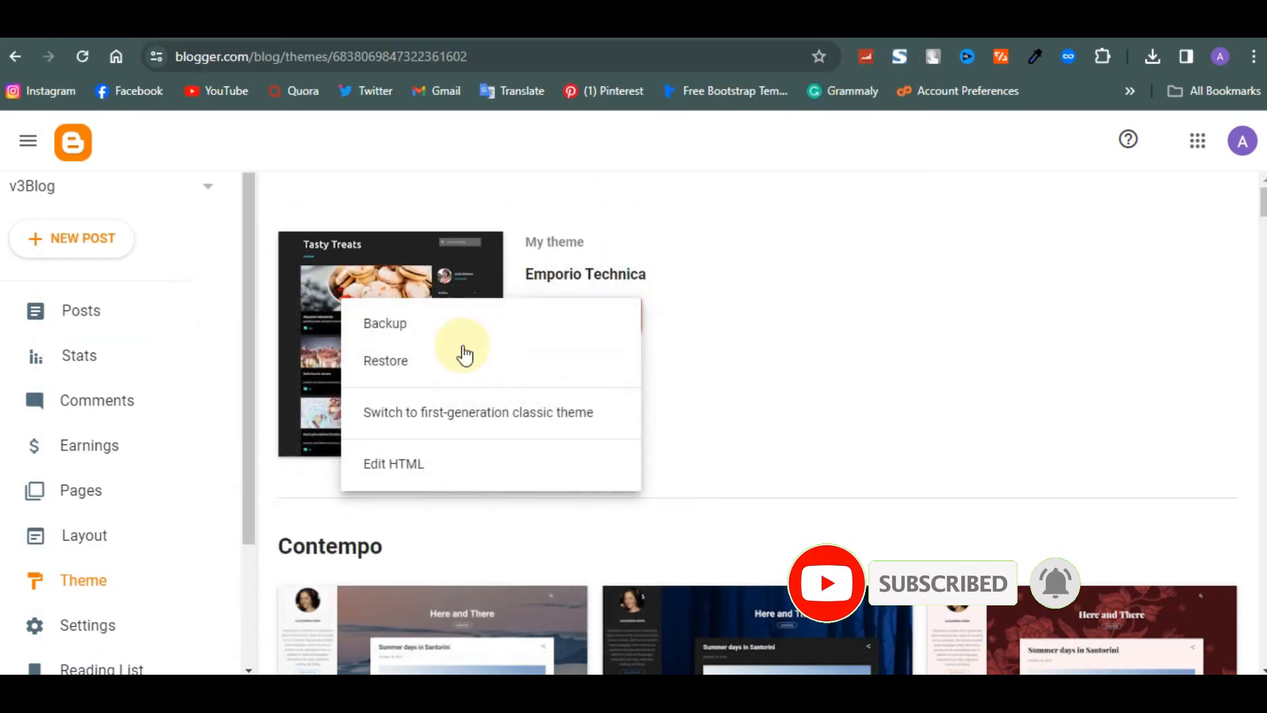
# Step: Restore the blog's theme by uploading the Sofy Free Version 1.0 file from the Sofy-Free-Version-1.0 folder in Downloads
pyautogui.click(438, 371)
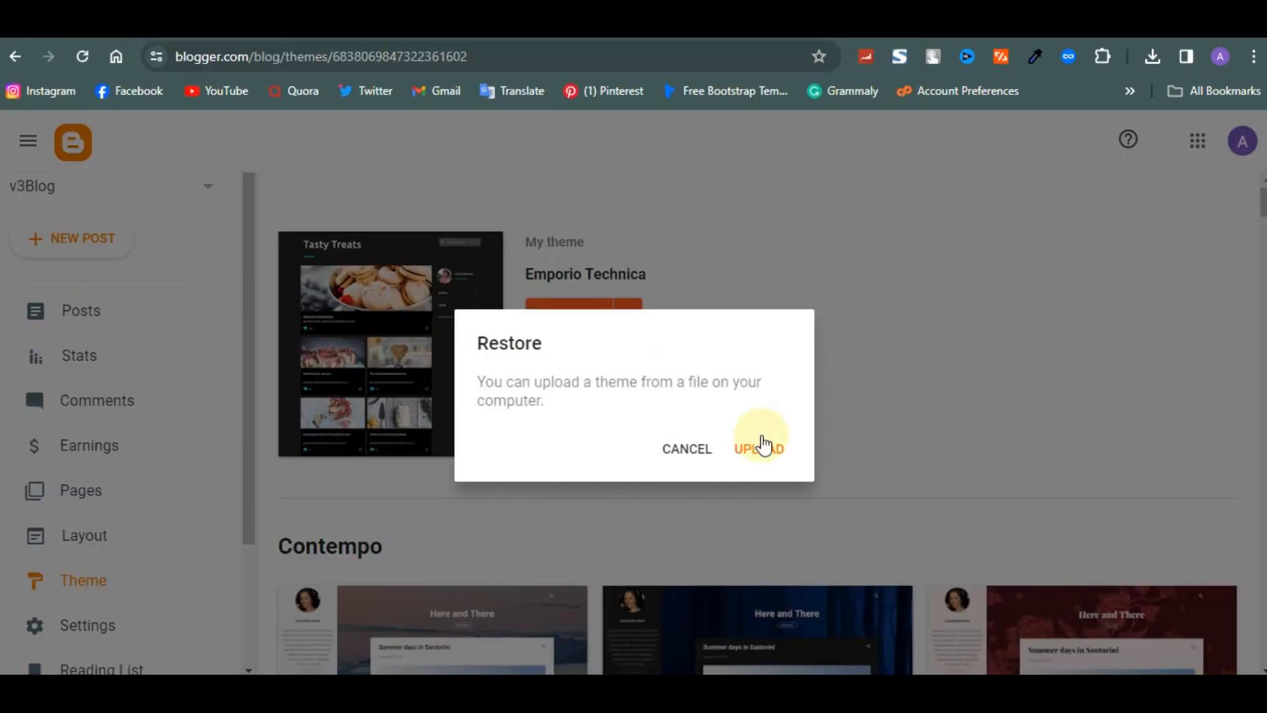
pyautogui.click(759, 446)
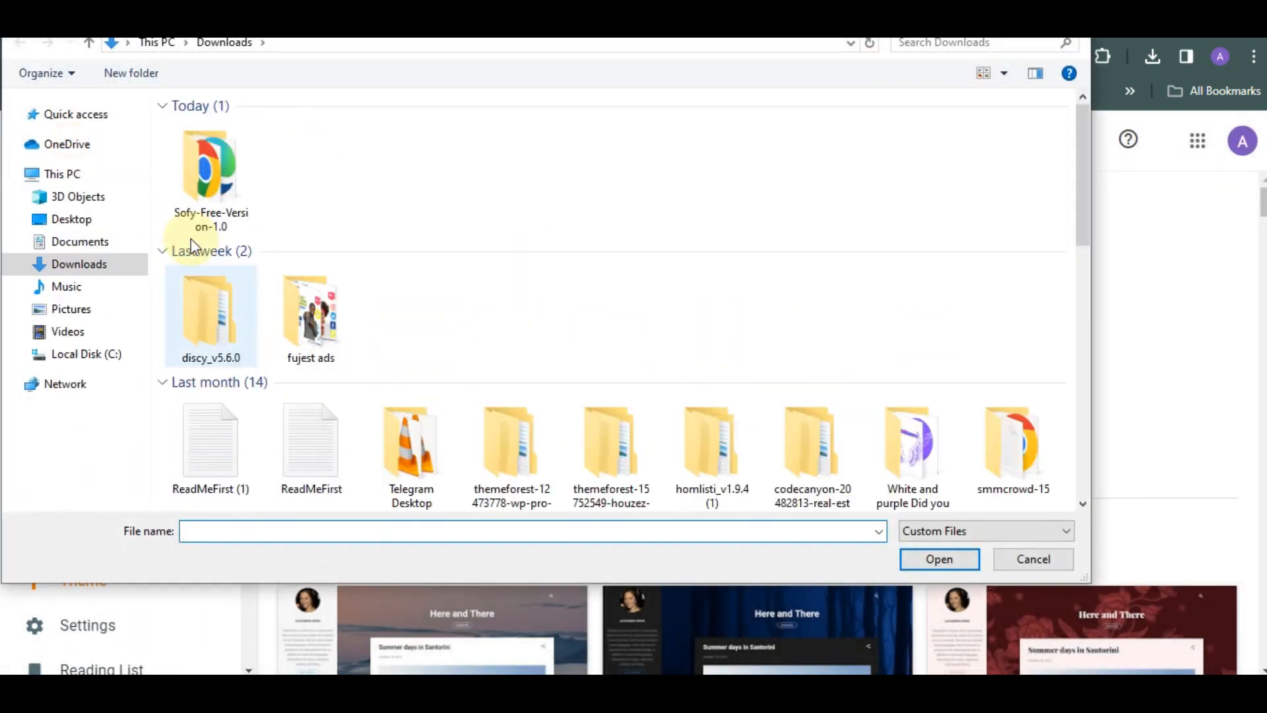
pyautogui.doubleClick(211, 205)
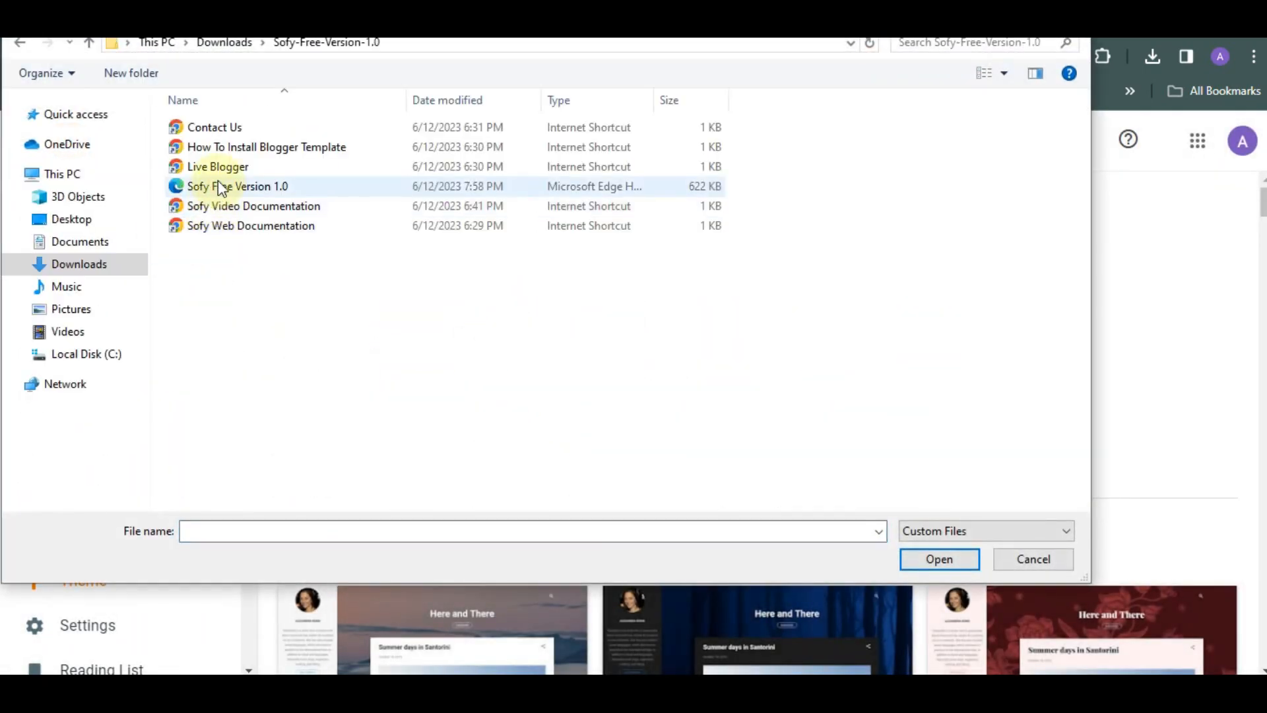
pyautogui.click(218, 184)
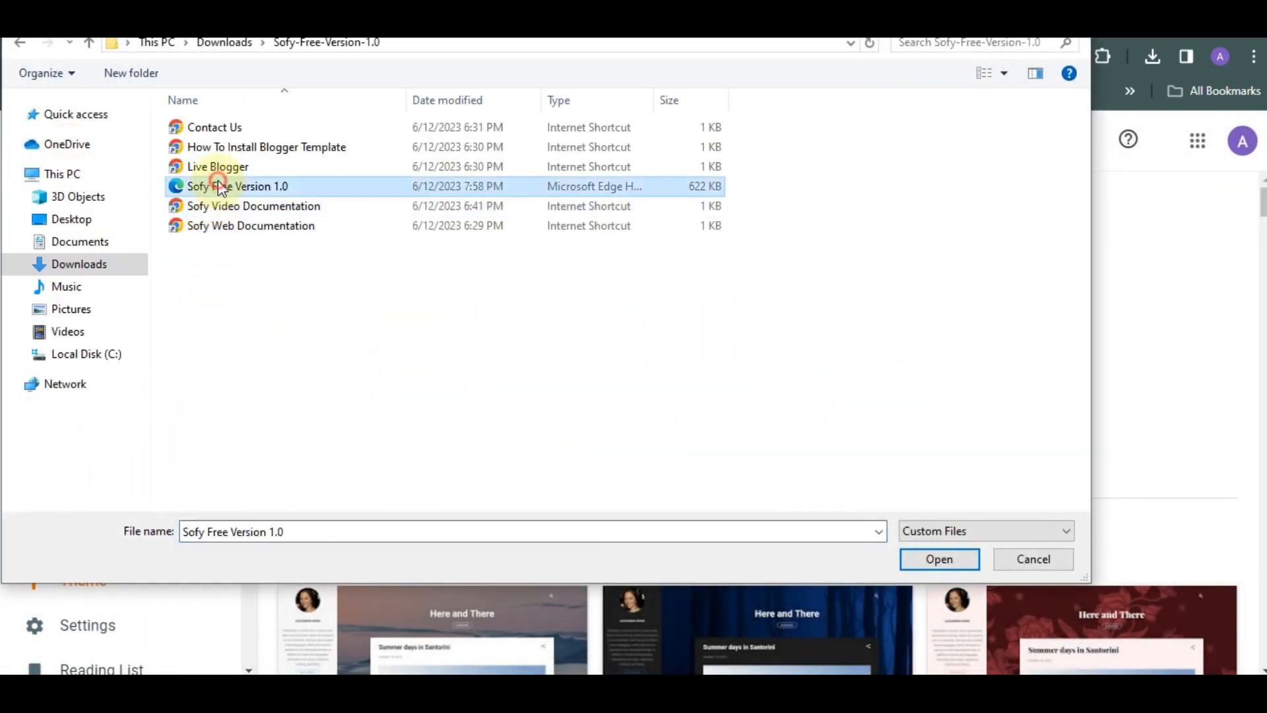
pyautogui.click(926, 554)
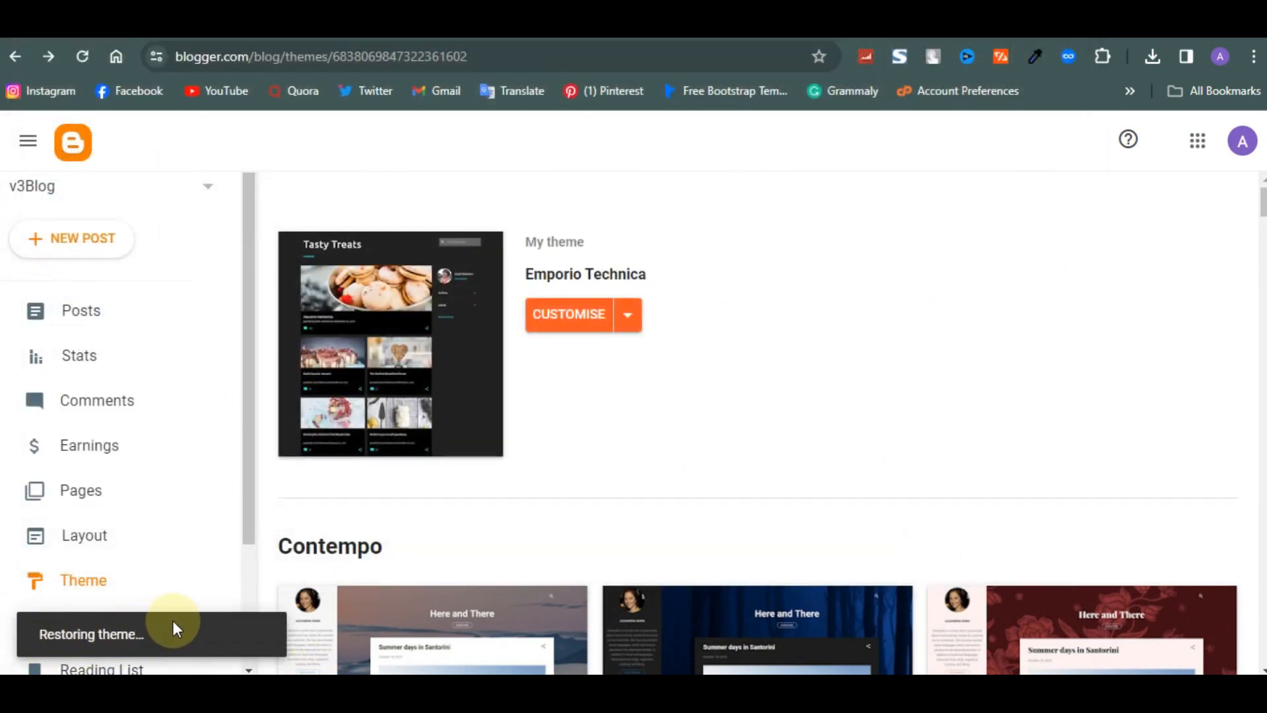
pyautogui.moveTo(135, 633); pyautogui.dragTo(26, 635)
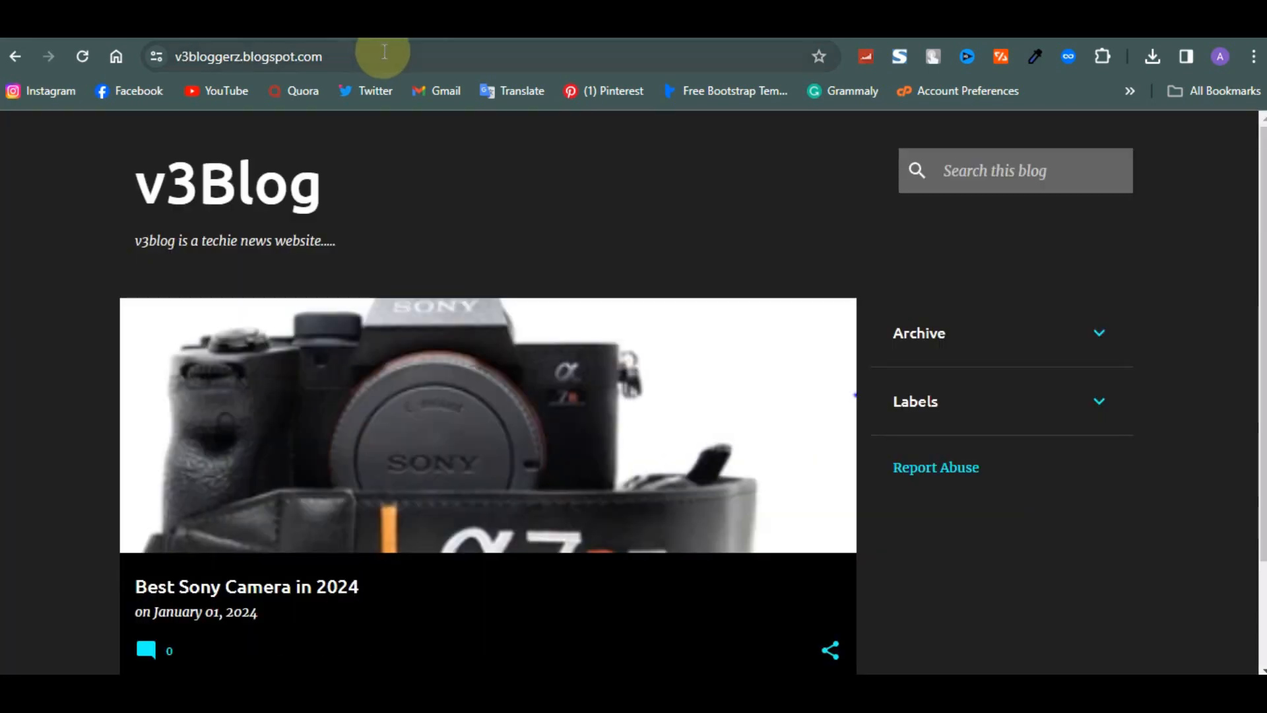
# Step: Reload v3bloggerz.blogspot.com and examine the homepage's layout under the uploaded theme
pyautogui.click(385, 51)
pyautogui.press('Return')
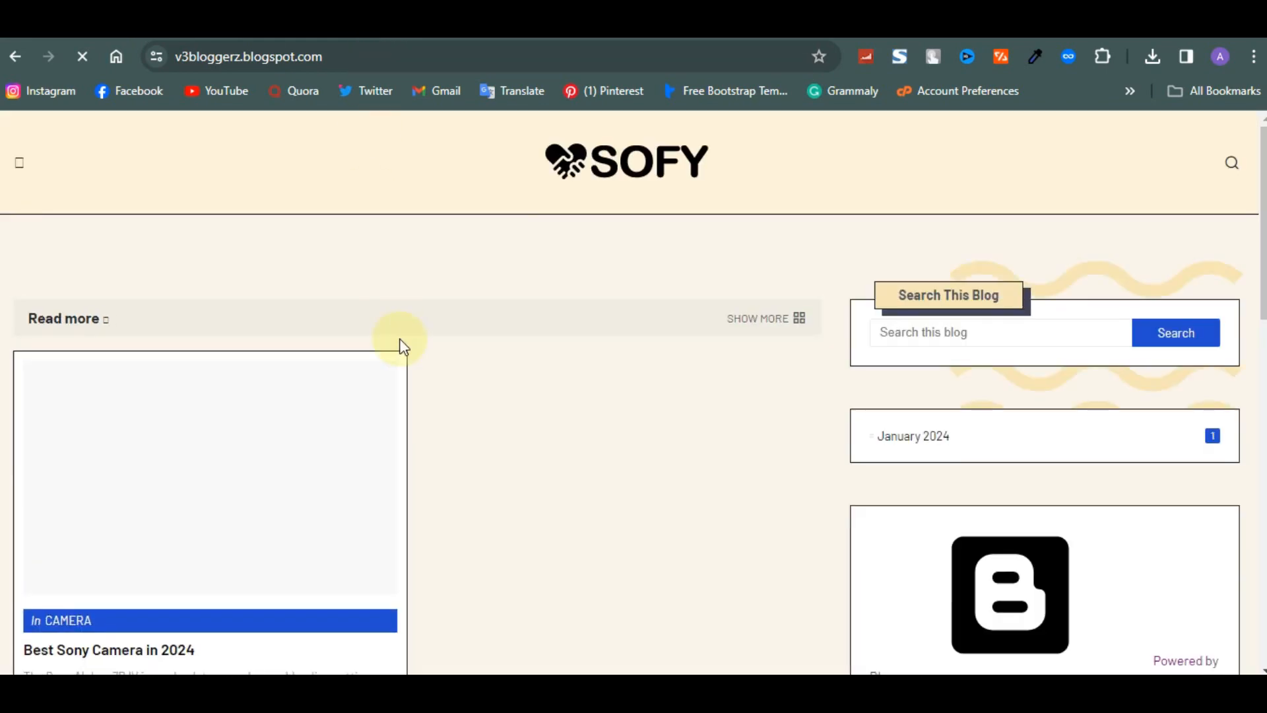
pyautogui.scroll(-3, 403, 344)
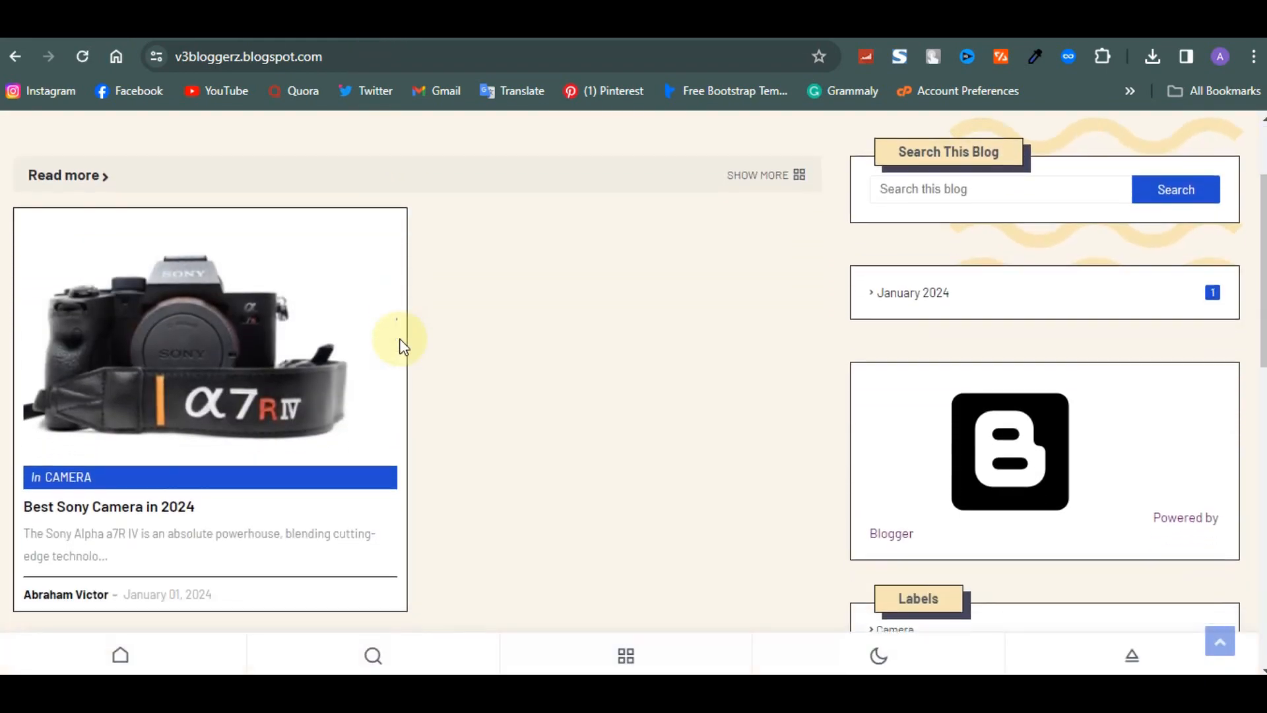
pyautogui.scroll(-1, 403, 343)
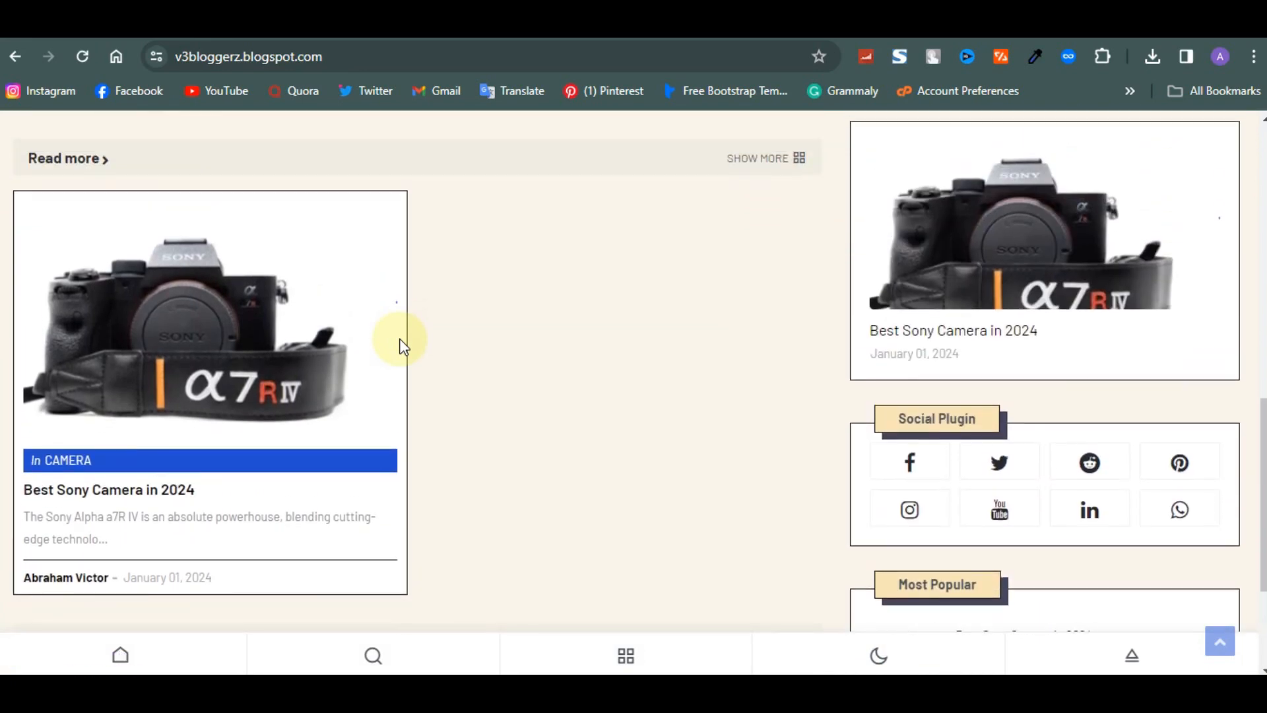
pyautogui.scroll(3, 402, 344)
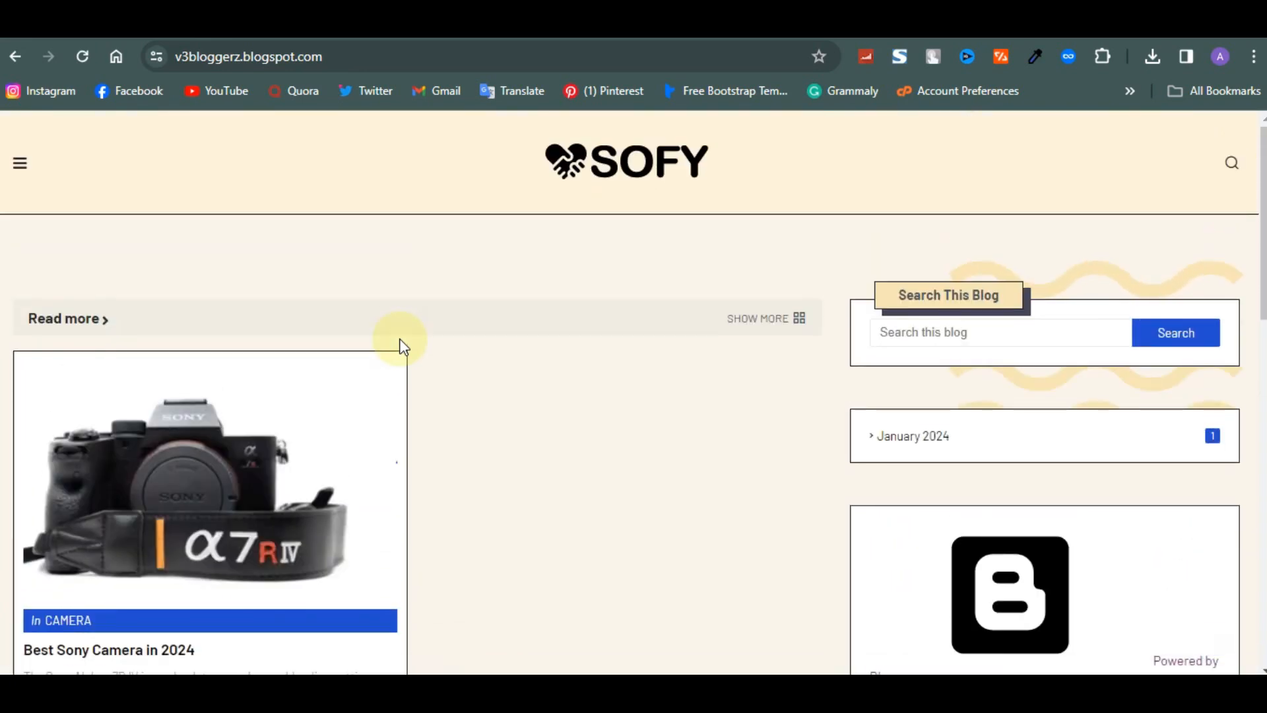
pyautogui.scroll(-3, 403, 347)
pyautogui.scroll(2, 403, 347)
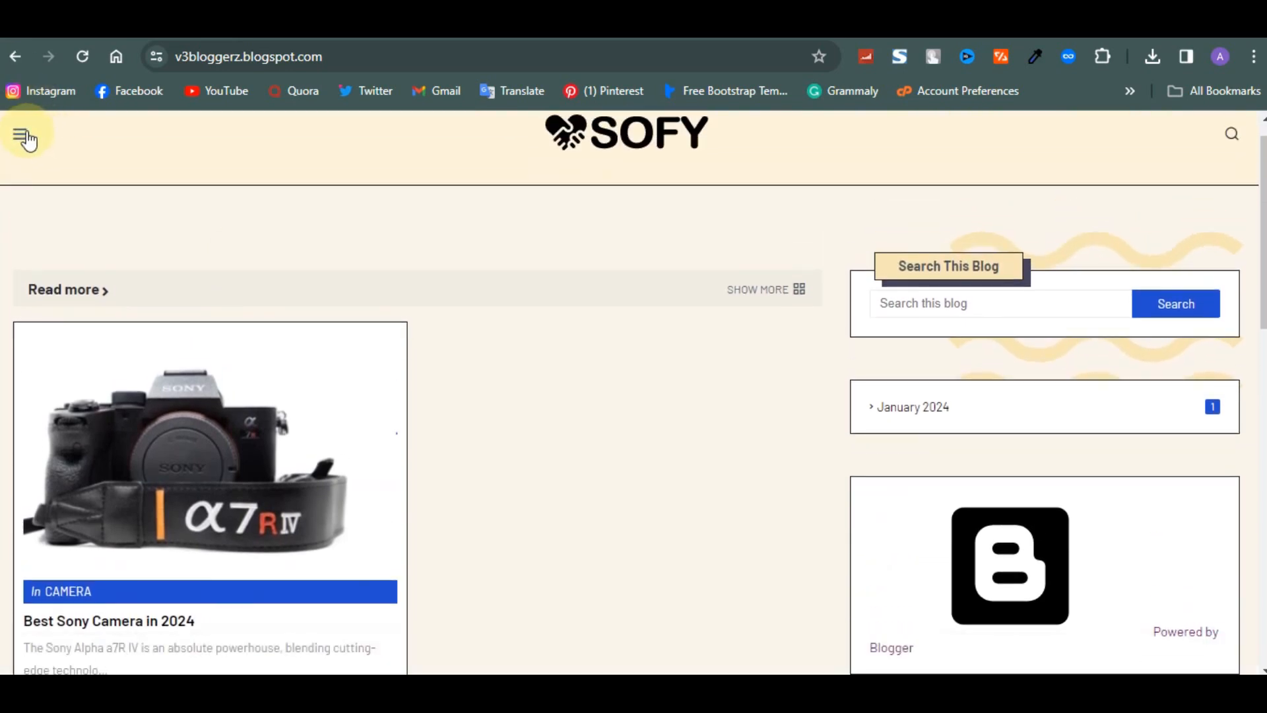
# Step: Open and close the blog's side menu, and examine the homepage's post card and sidebar widgets down to the footer
pyautogui.click(21, 135)
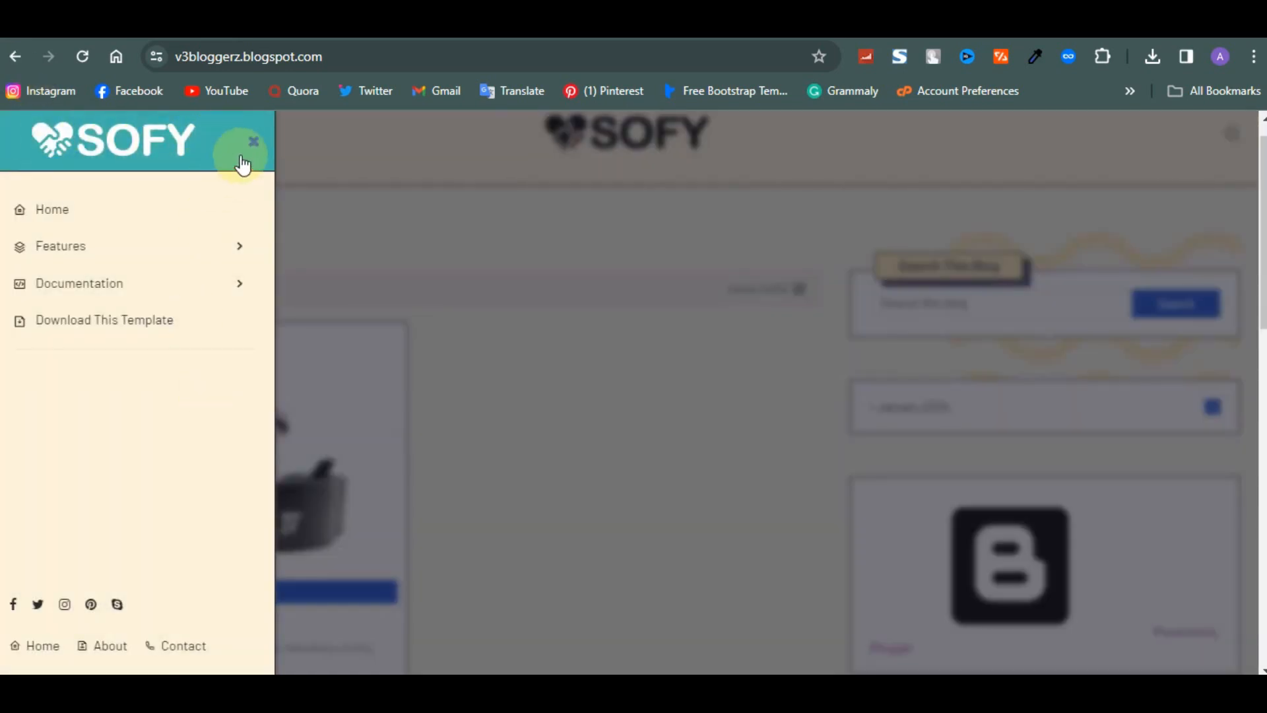
pyautogui.click(264, 141)
pyautogui.scroll(-5, 383, 240)
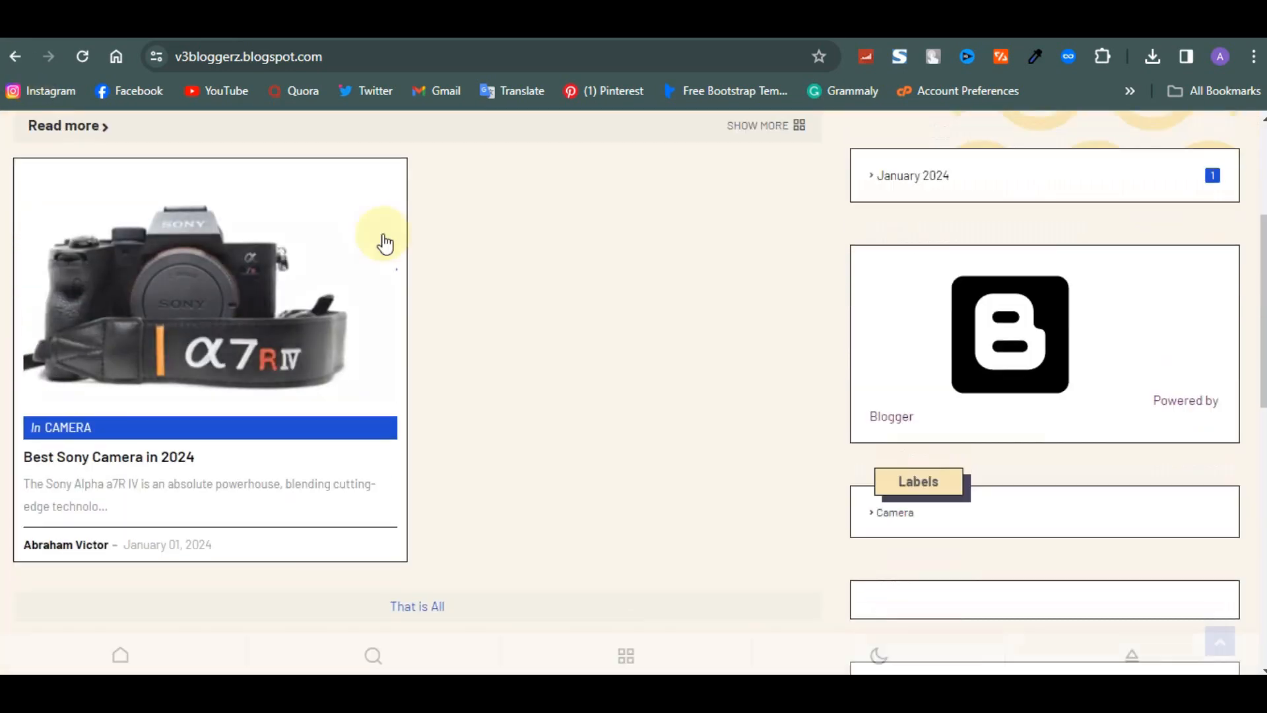
pyautogui.scroll(-2, 385, 243)
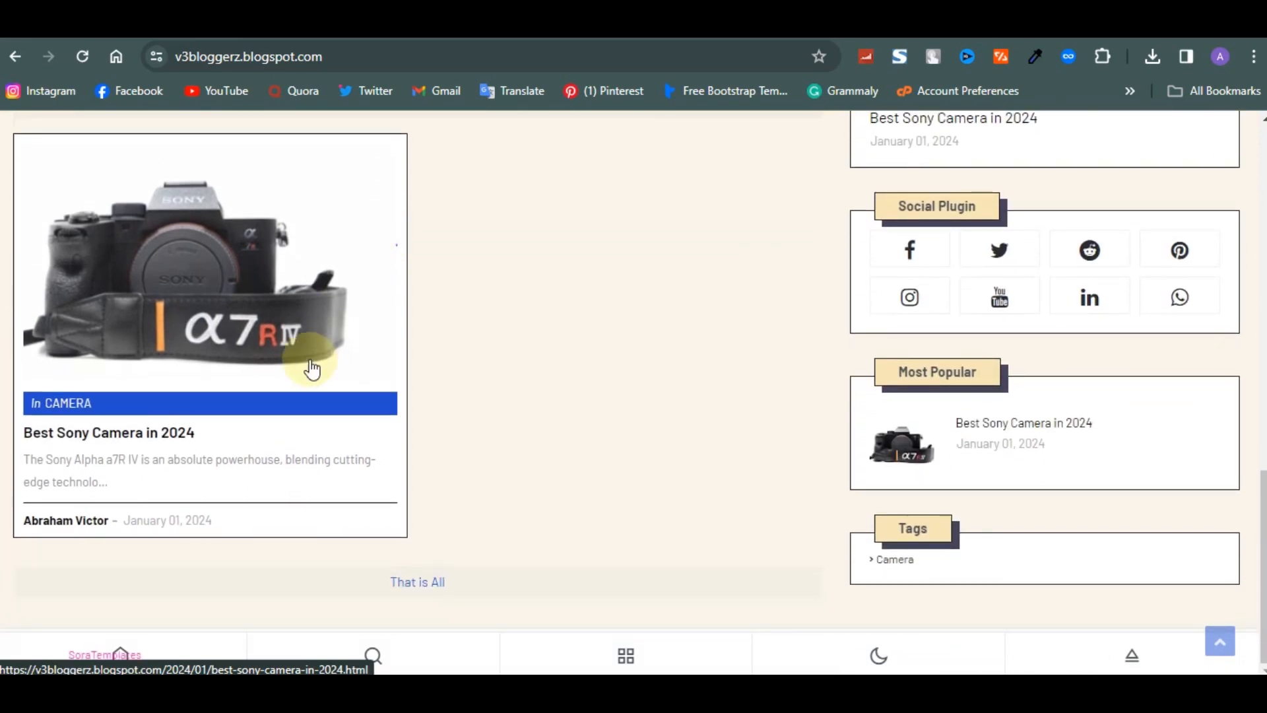
pyautogui.scroll(2, 857, 221)
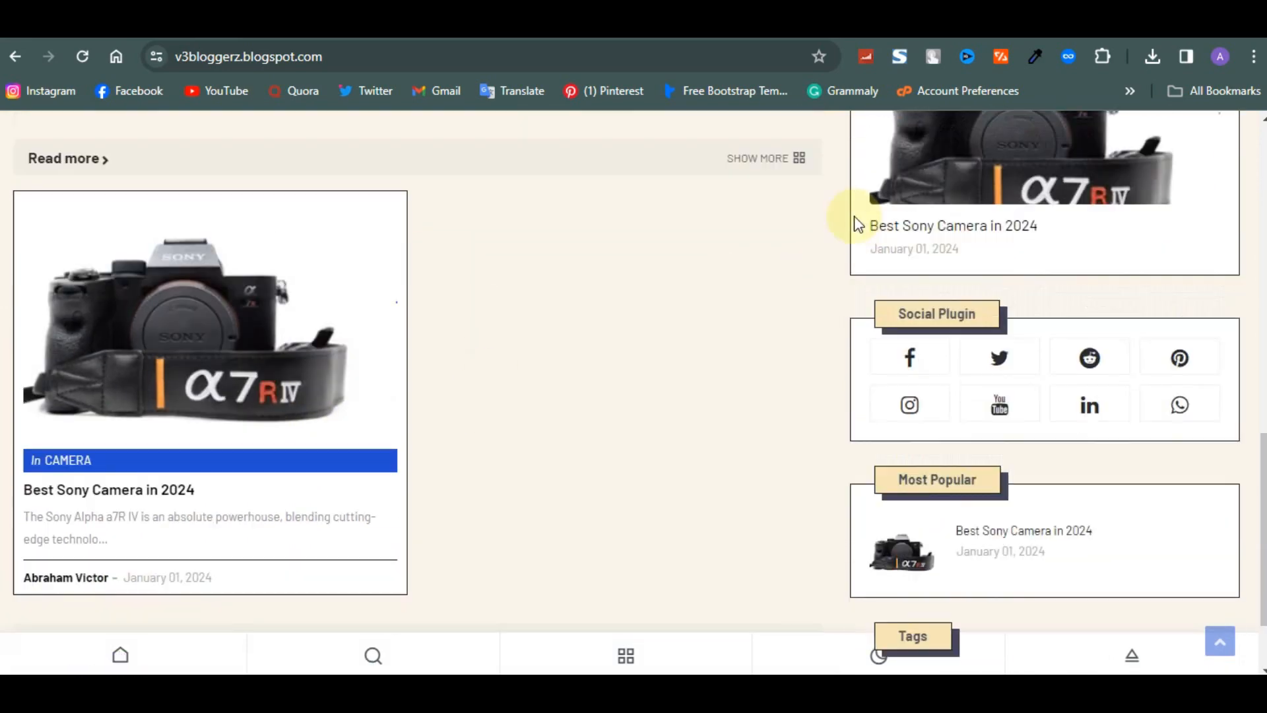
pyautogui.scroll(3, 765, 421)
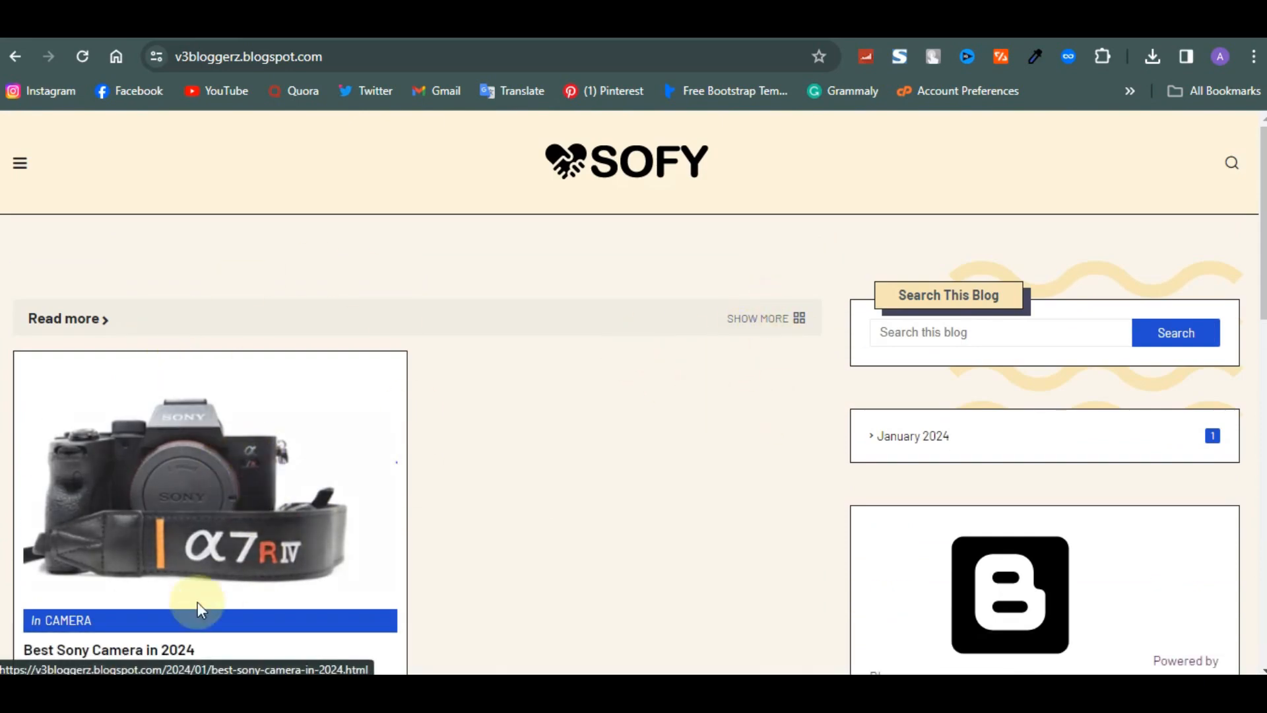
# Step: Open the Best Sony Camera in 2024 post, examine its layout through to the share buttons, and open the side menu
pyautogui.click(136, 651)
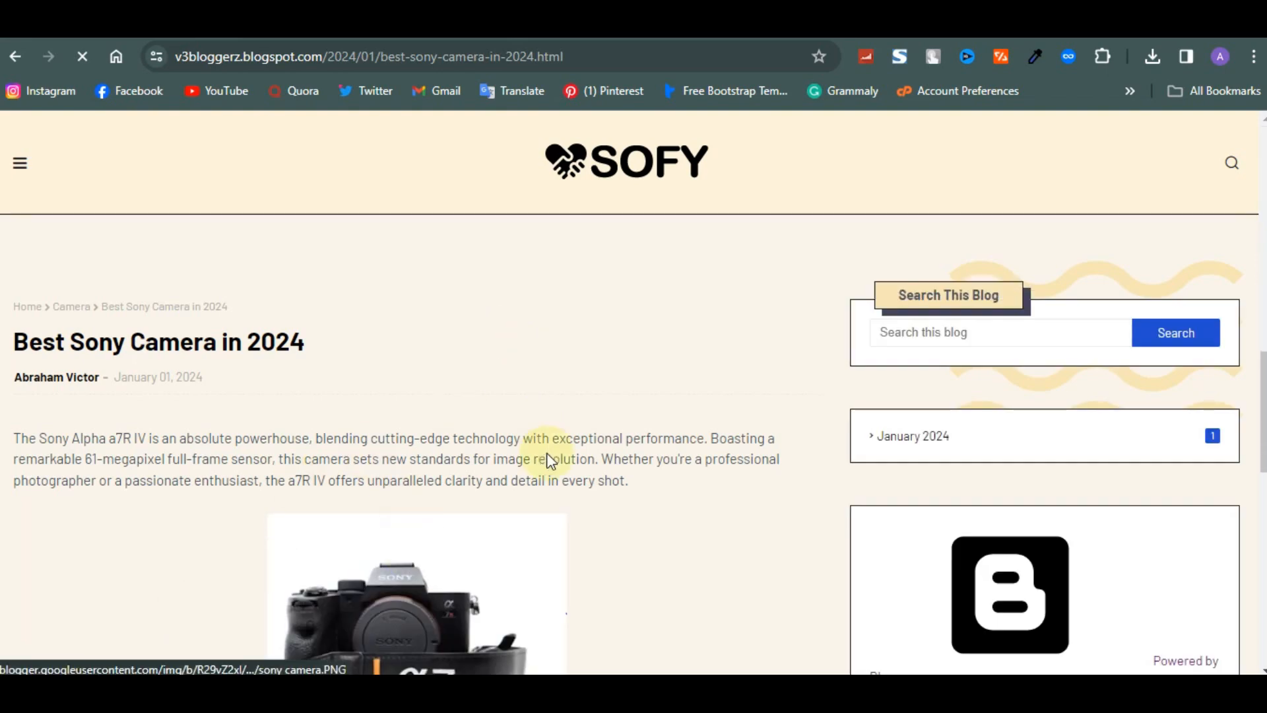
pyautogui.scroll(-10, 549, 462)
pyautogui.scroll(4, 553, 466)
pyautogui.scroll(-2, 551, 462)
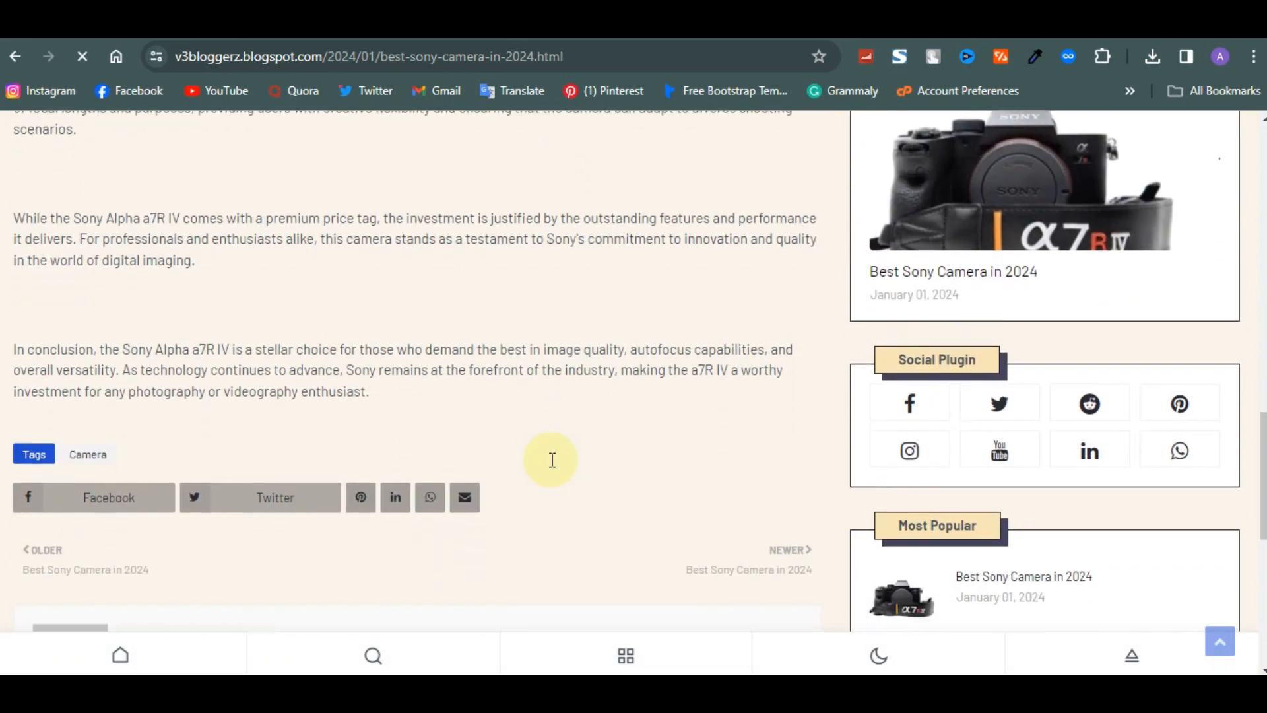
pyautogui.scroll(15, 551, 462)
pyautogui.scroll(5, 551, 462)
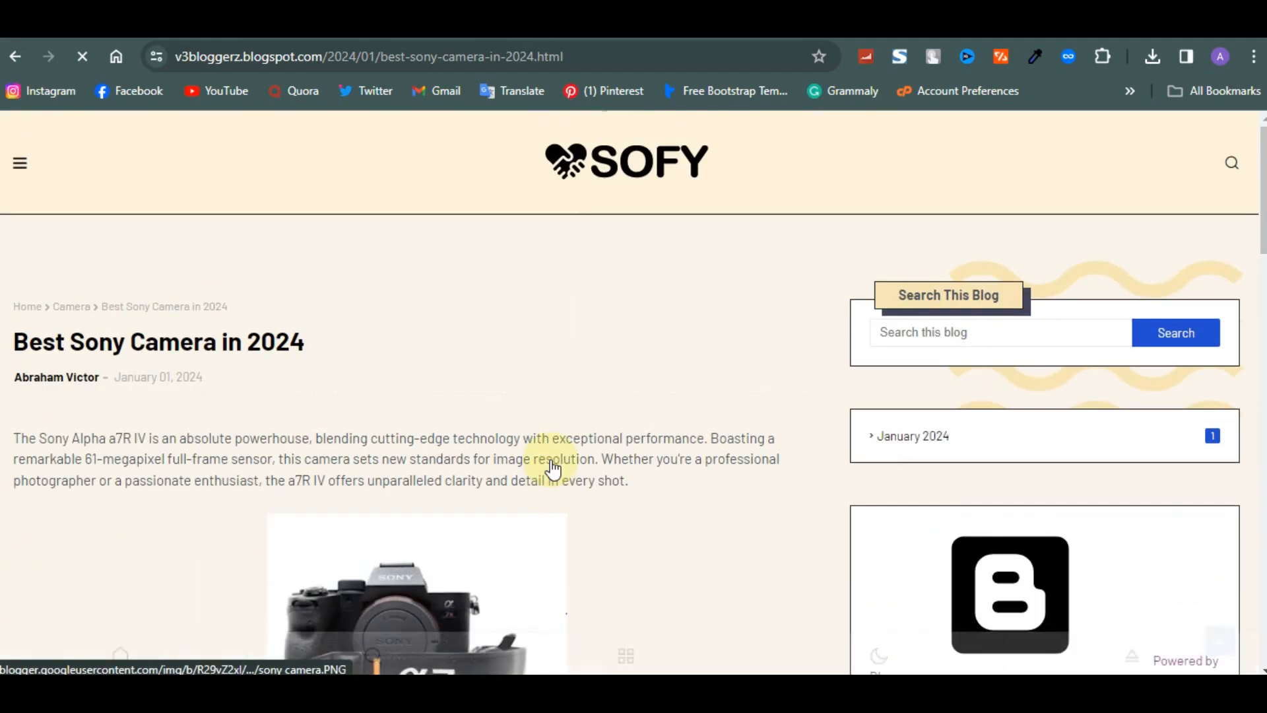
pyautogui.click(20, 169)
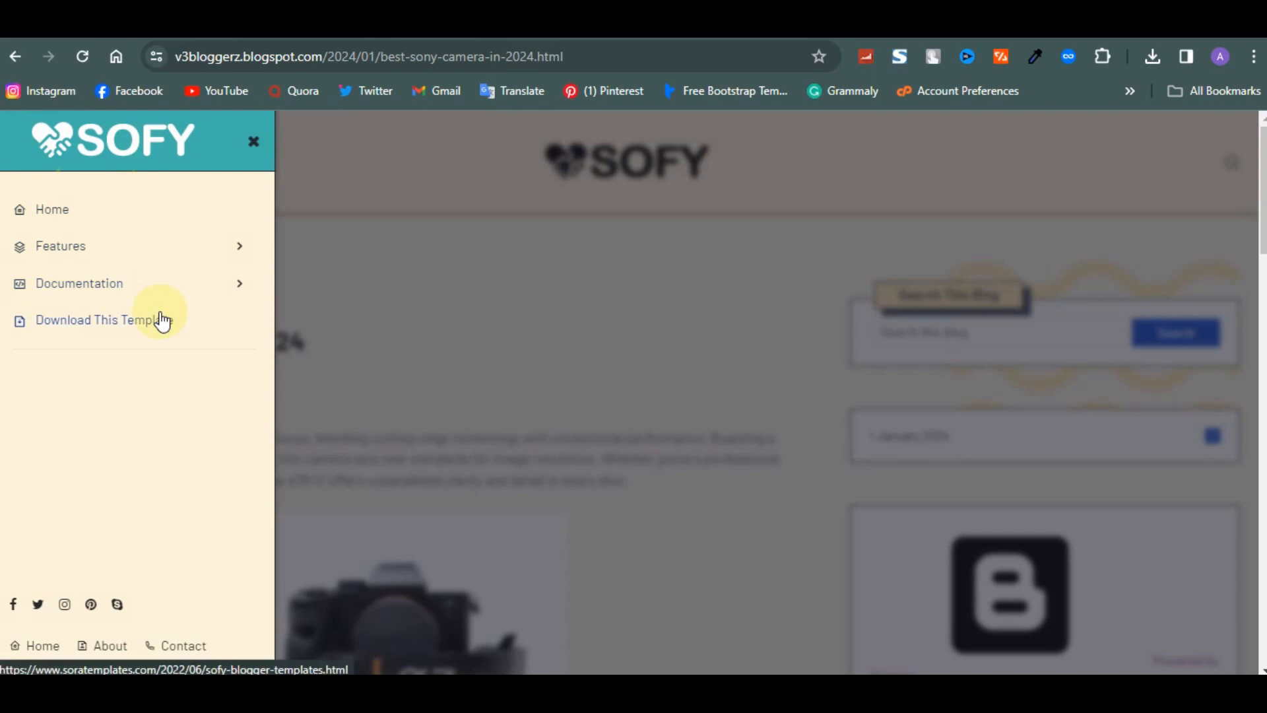
# Step: Switch to the v3Blog dashboard in Blogger and open the Layout's Main Menu link list for editing
pyautogui.click(79, 20)
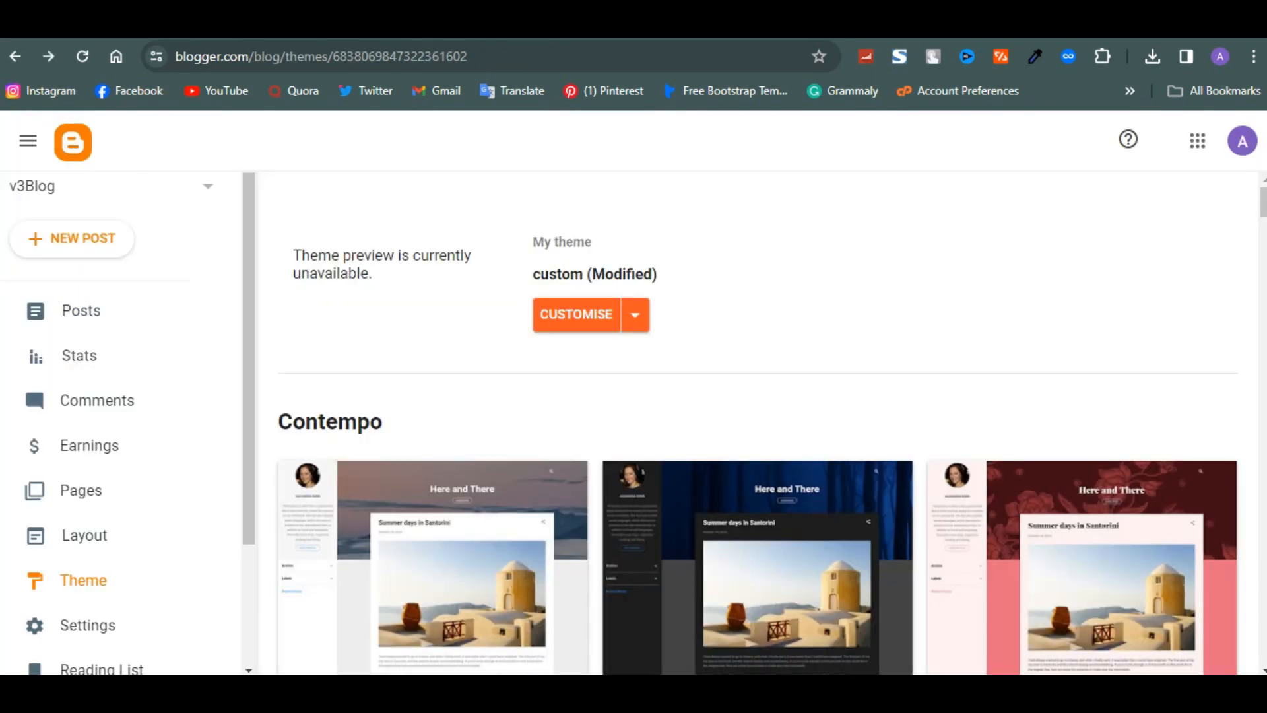
pyautogui.click(118, 557)
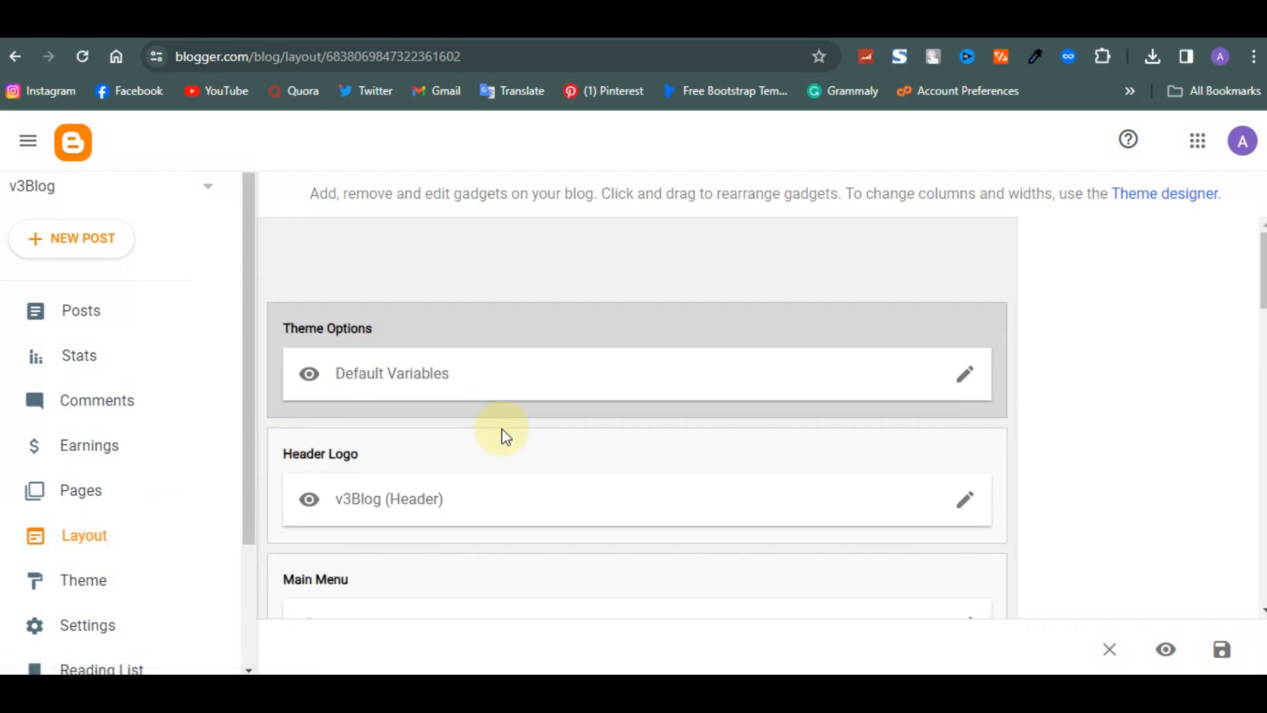
pyautogui.scroll(-4, 501, 428)
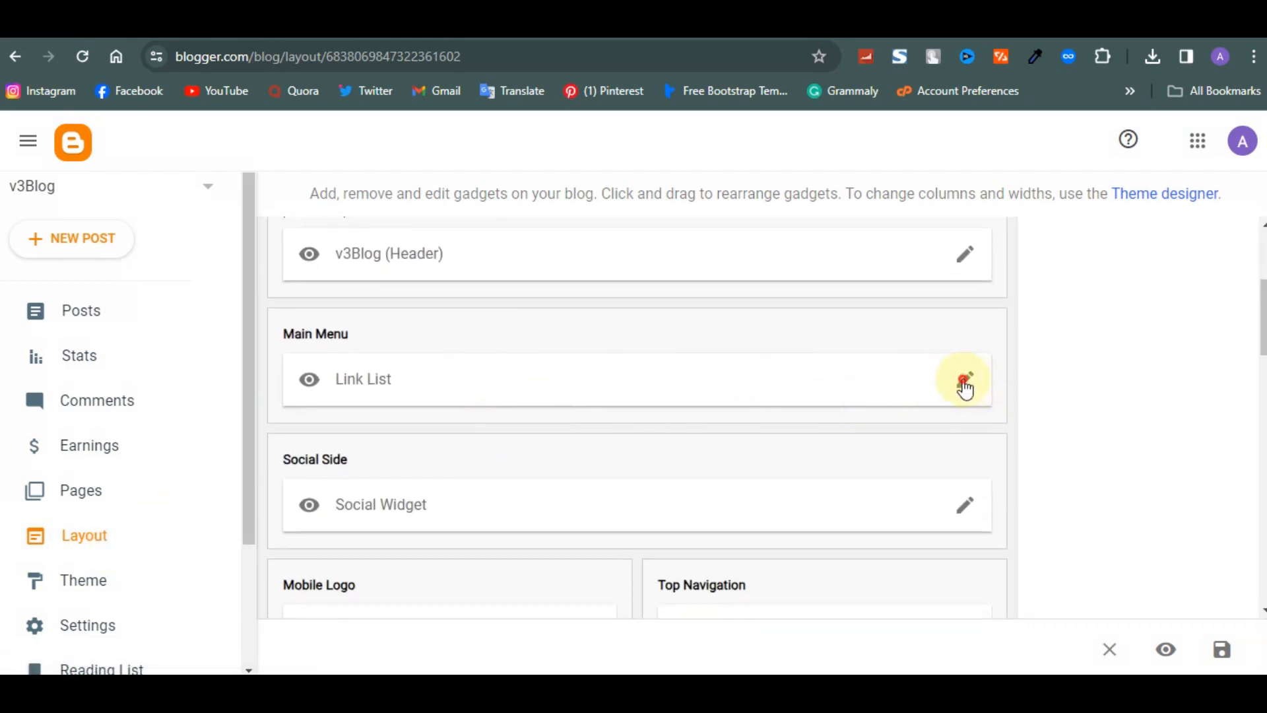
pyautogui.click(965, 382)
# Step: Review the Main Menu link entries and compare them with the live blog's side menu, expanding its Features submenu
pyautogui.scroll(-3, 557, 317)
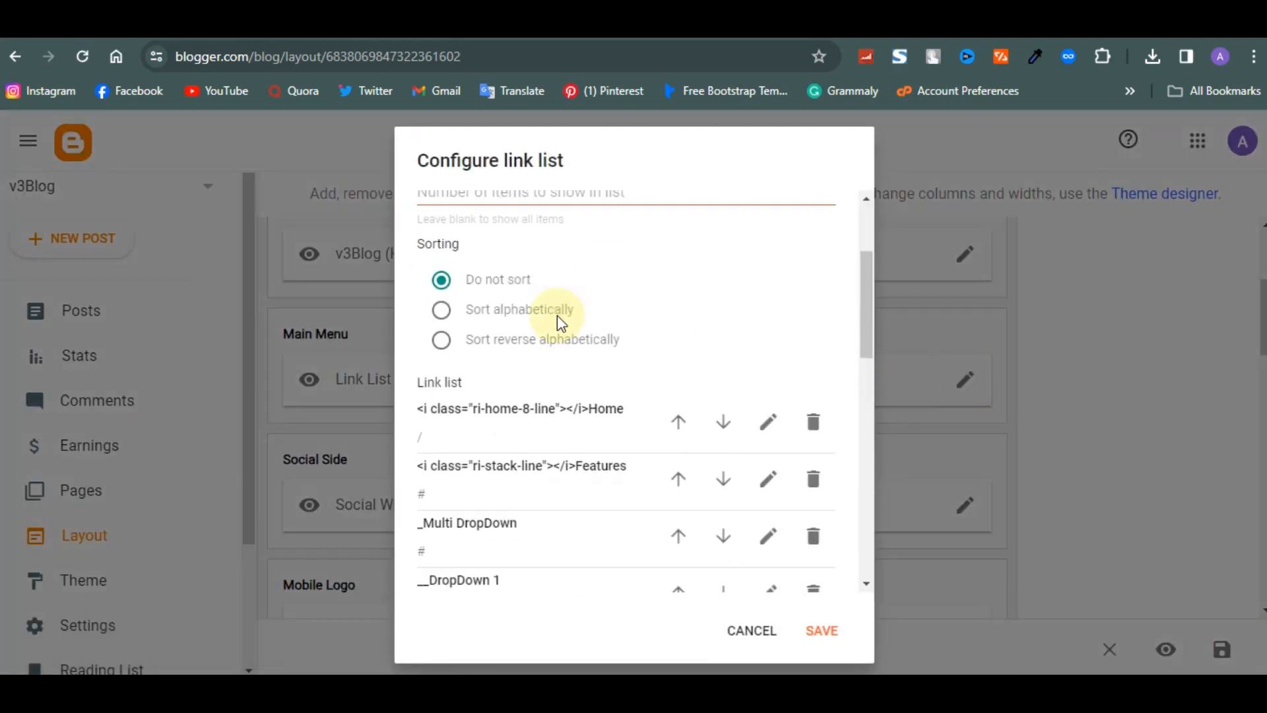
pyautogui.scroll(-2, 557, 315)
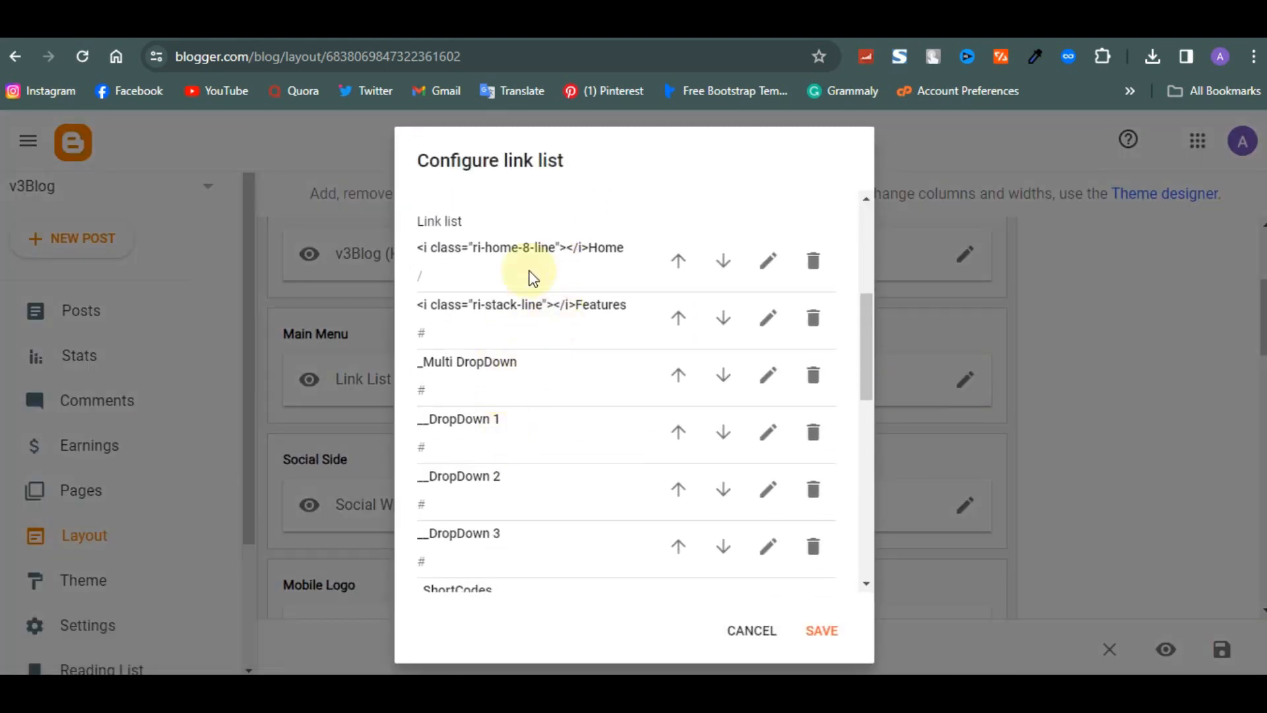
pyautogui.scroll(-5, 462, 521)
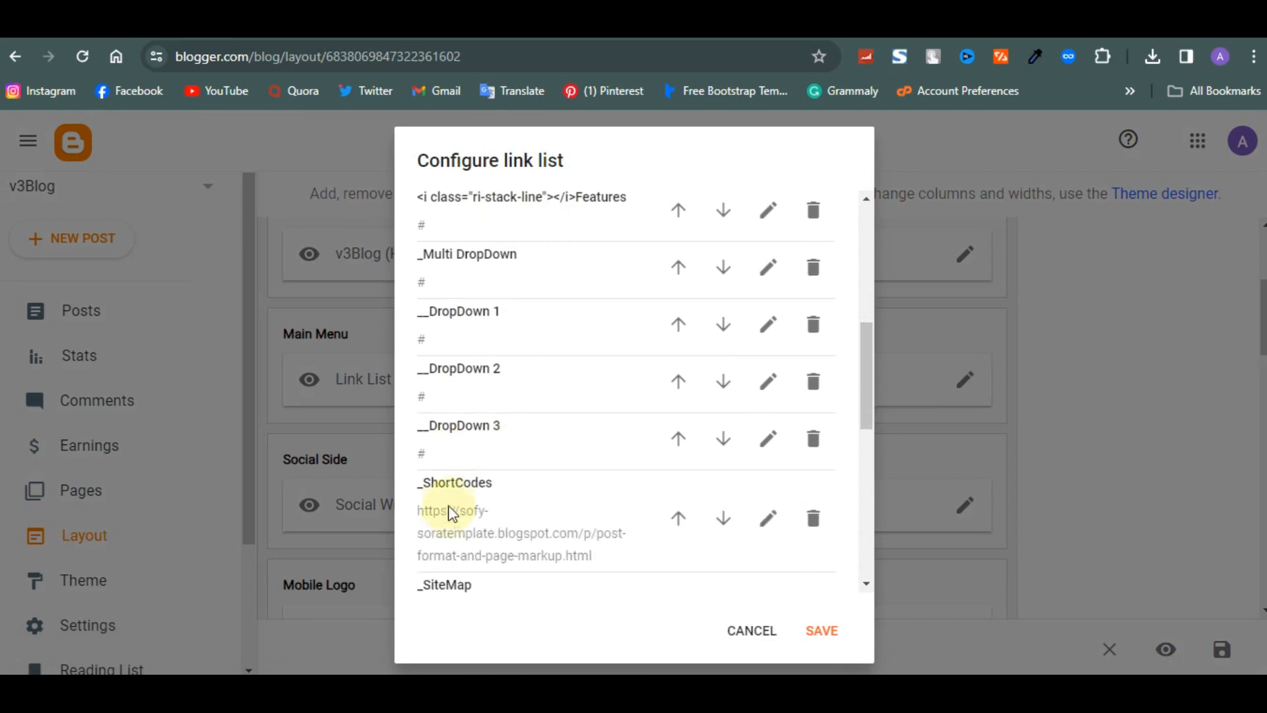
pyautogui.scroll(-2, 447, 398)
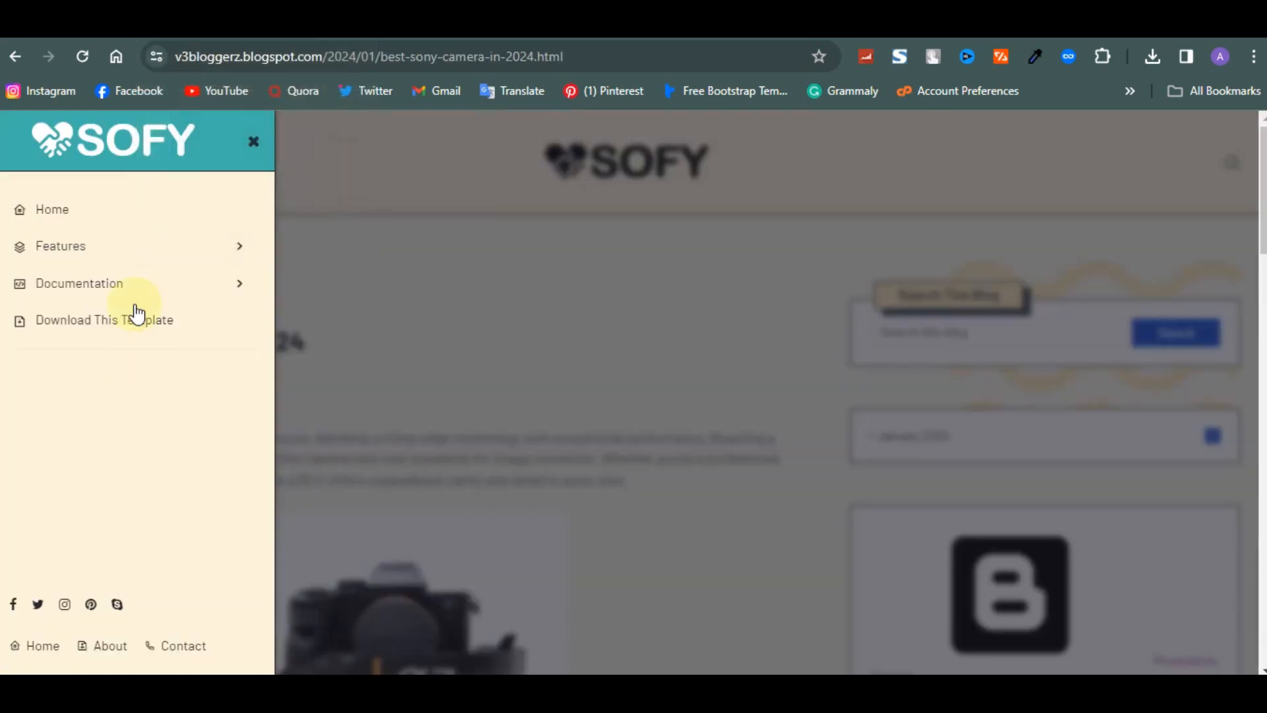
pyautogui.click(227, 247)
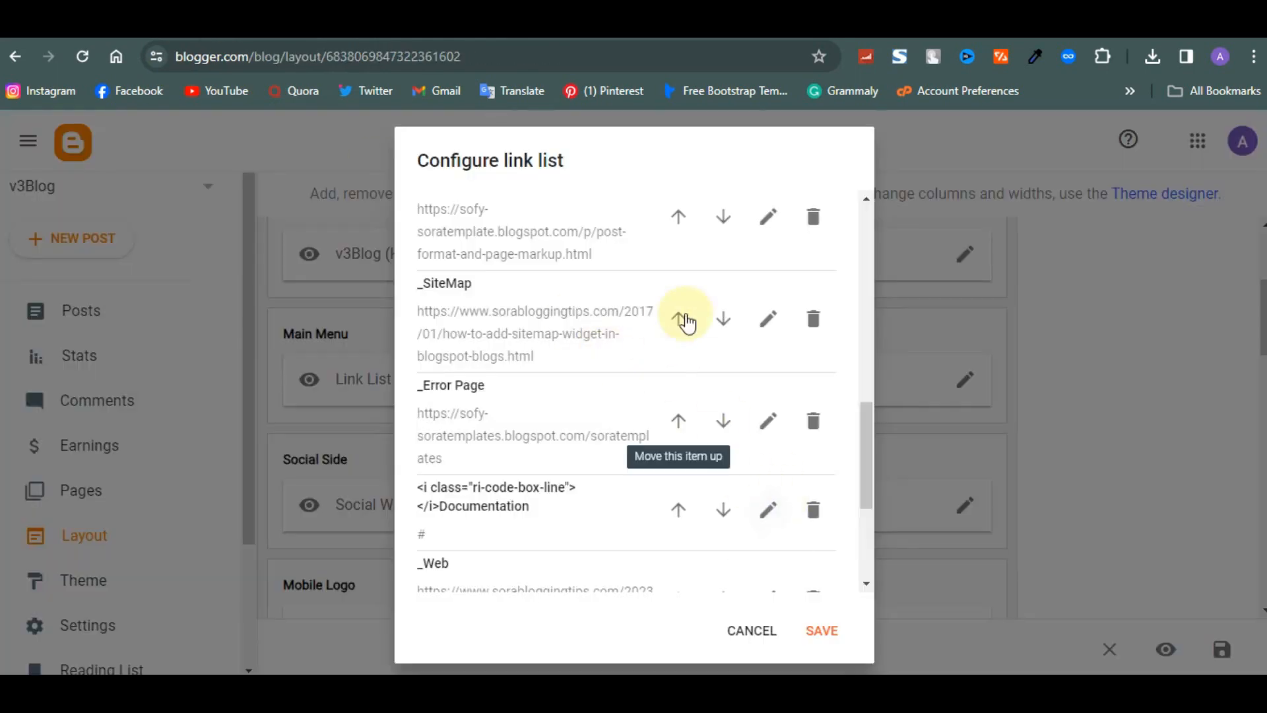
# Step: In the Main Menu link list, rename the Home item to About, set its URL to /about, and save the gadget
pyautogui.scroll(10, 686, 323)
pyautogui.scroll(3, 687, 322)
pyautogui.scroll(-4, 686, 322)
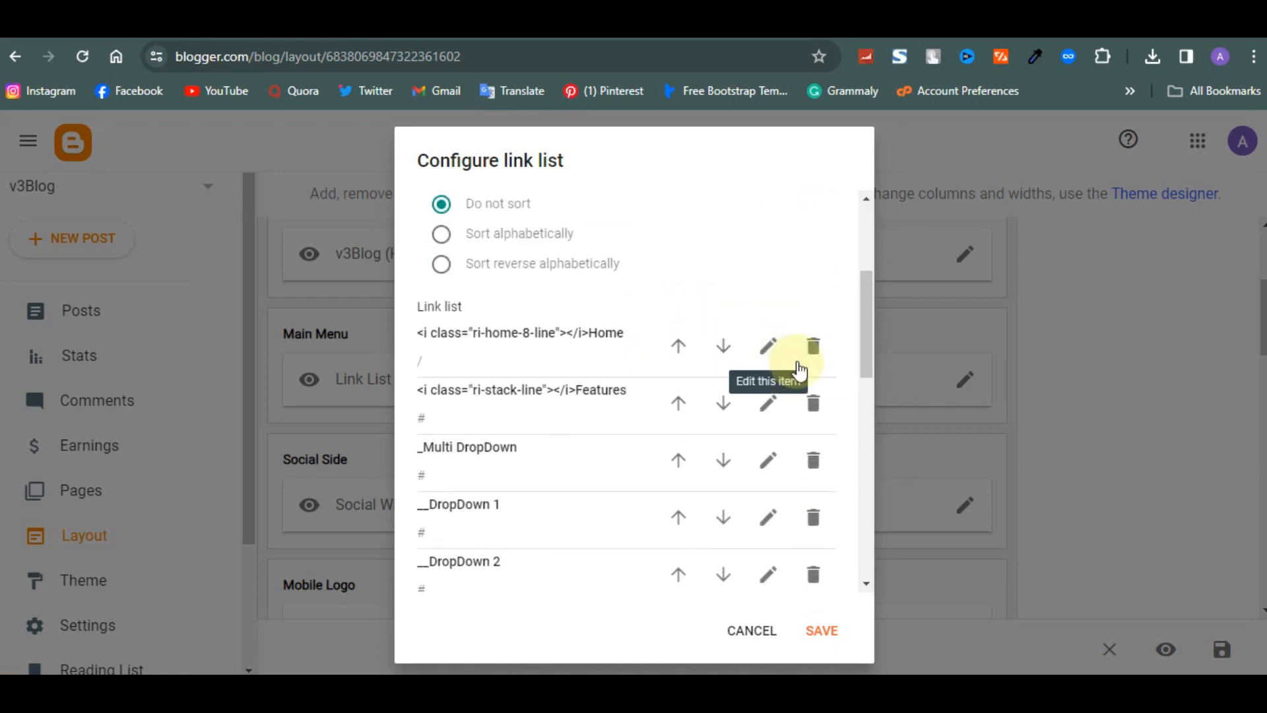
pyautogui.click(764, 350)
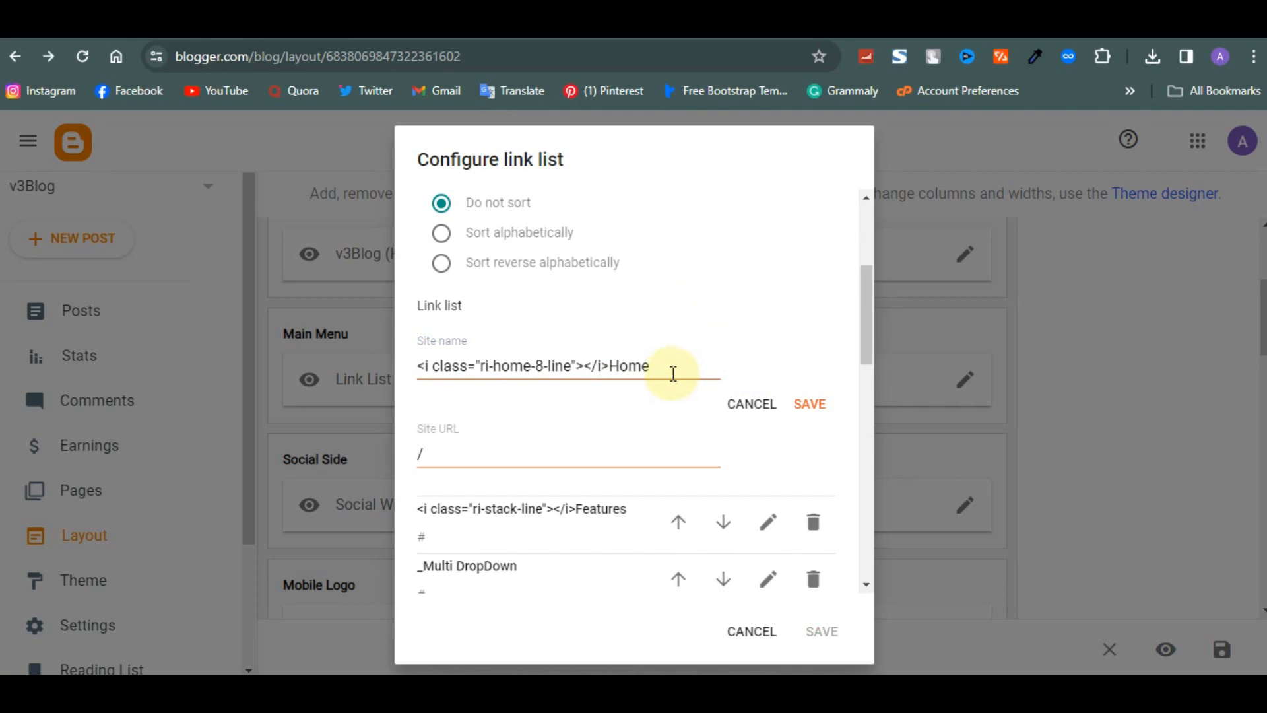
pyautogui.tripleClick(673, 374)
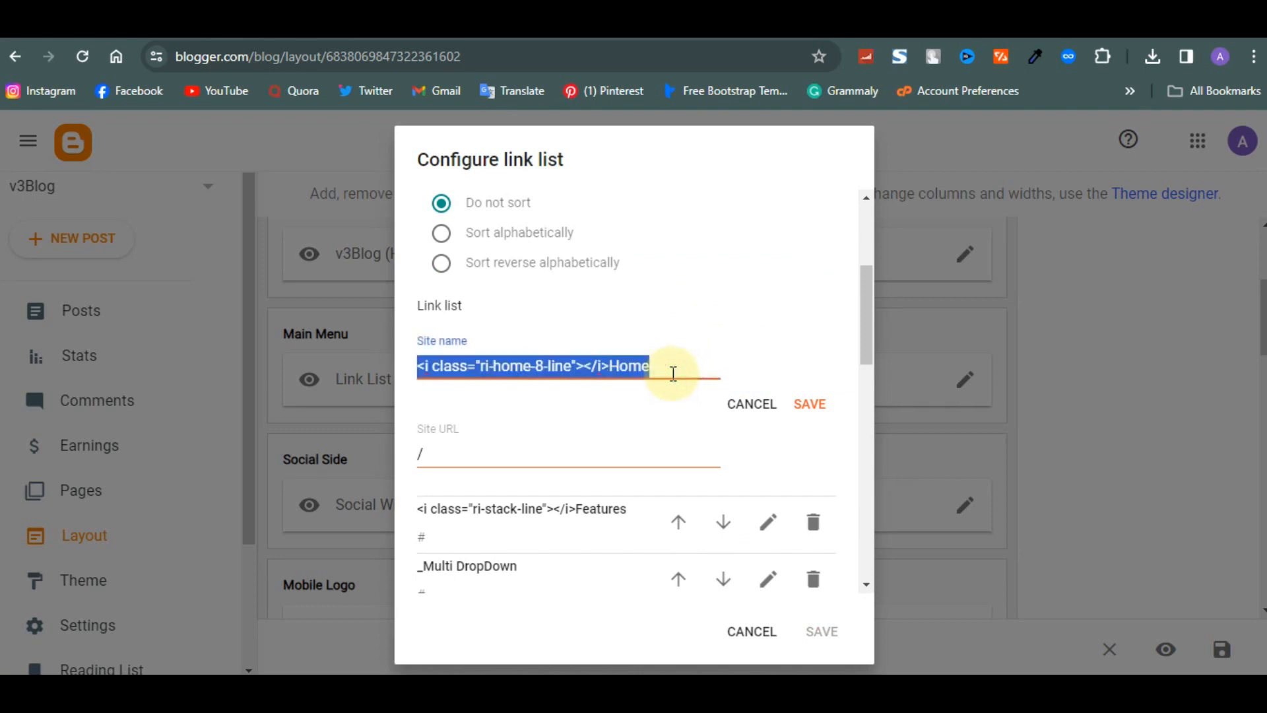
pyautogui.write('About')
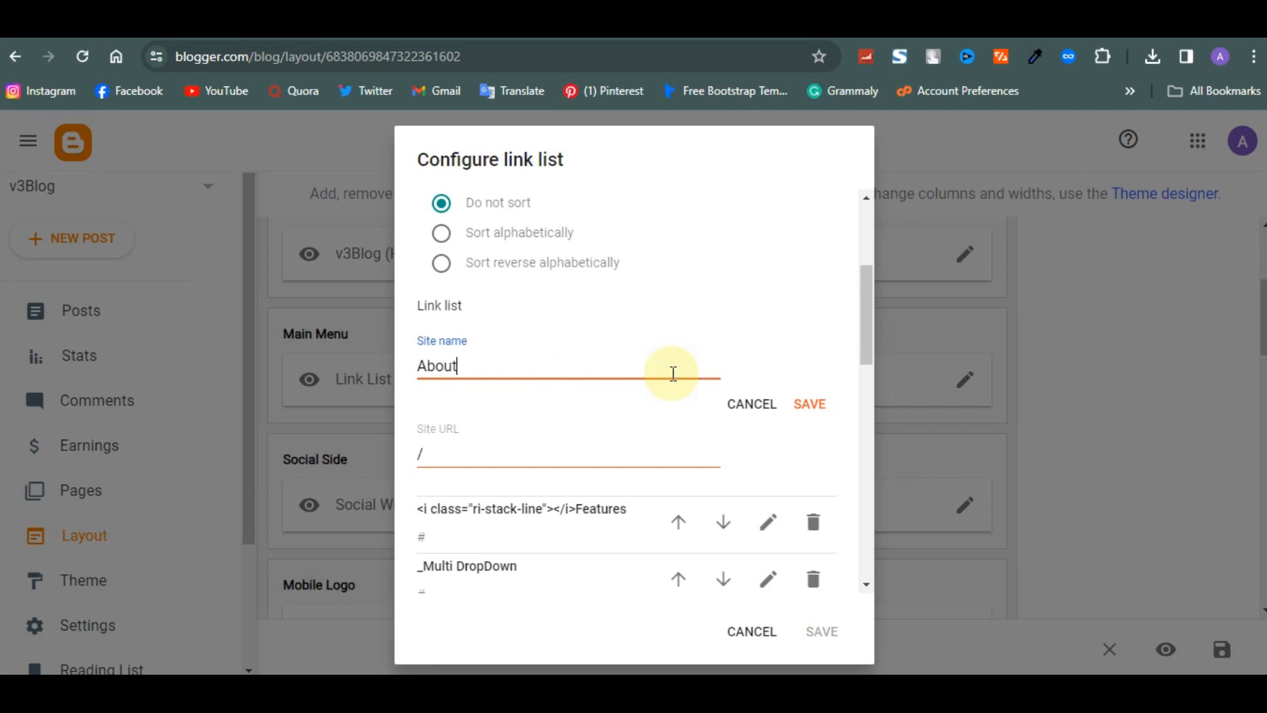
pyautogui.click(560, 454)
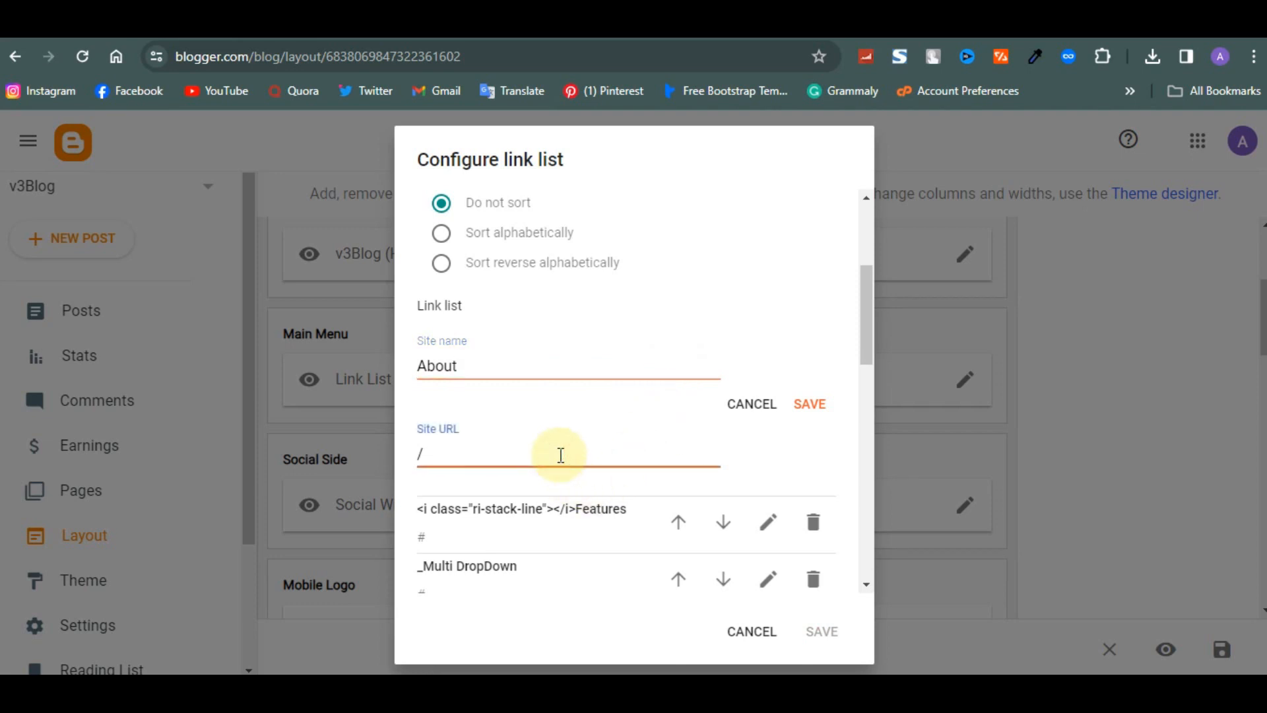
pyautogui.write('about')
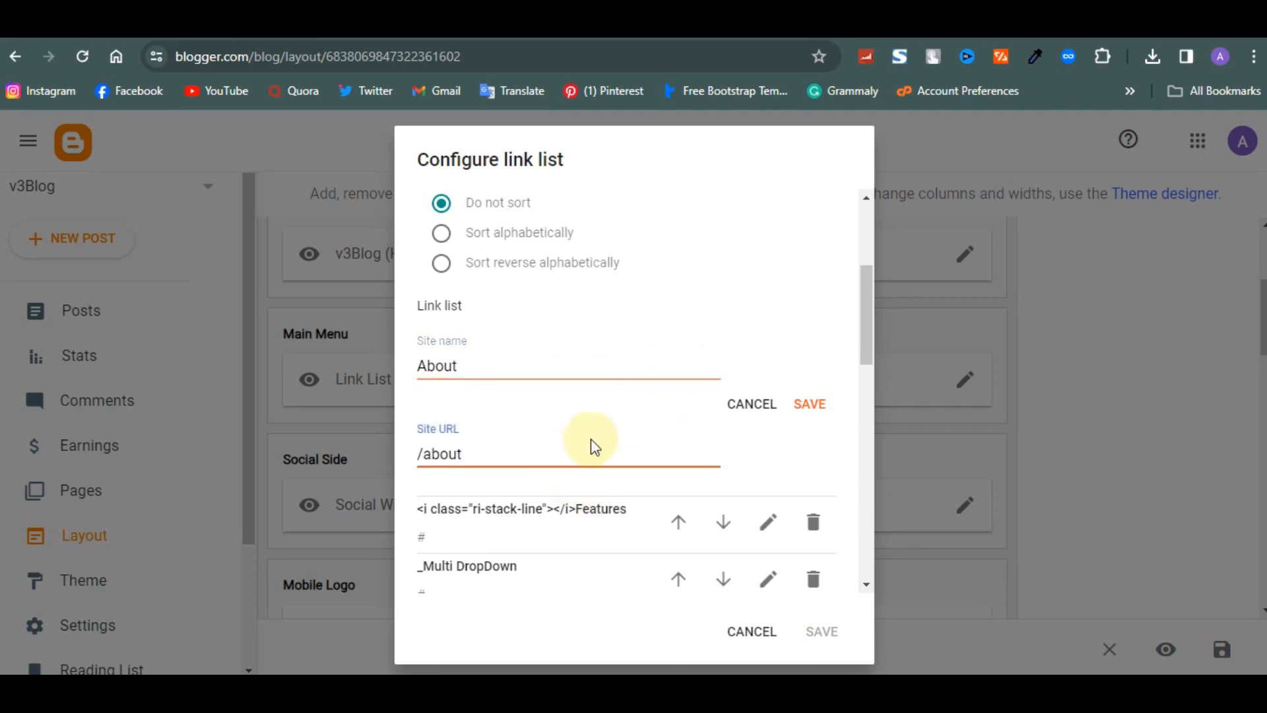
pyautogui.click(809, 404)
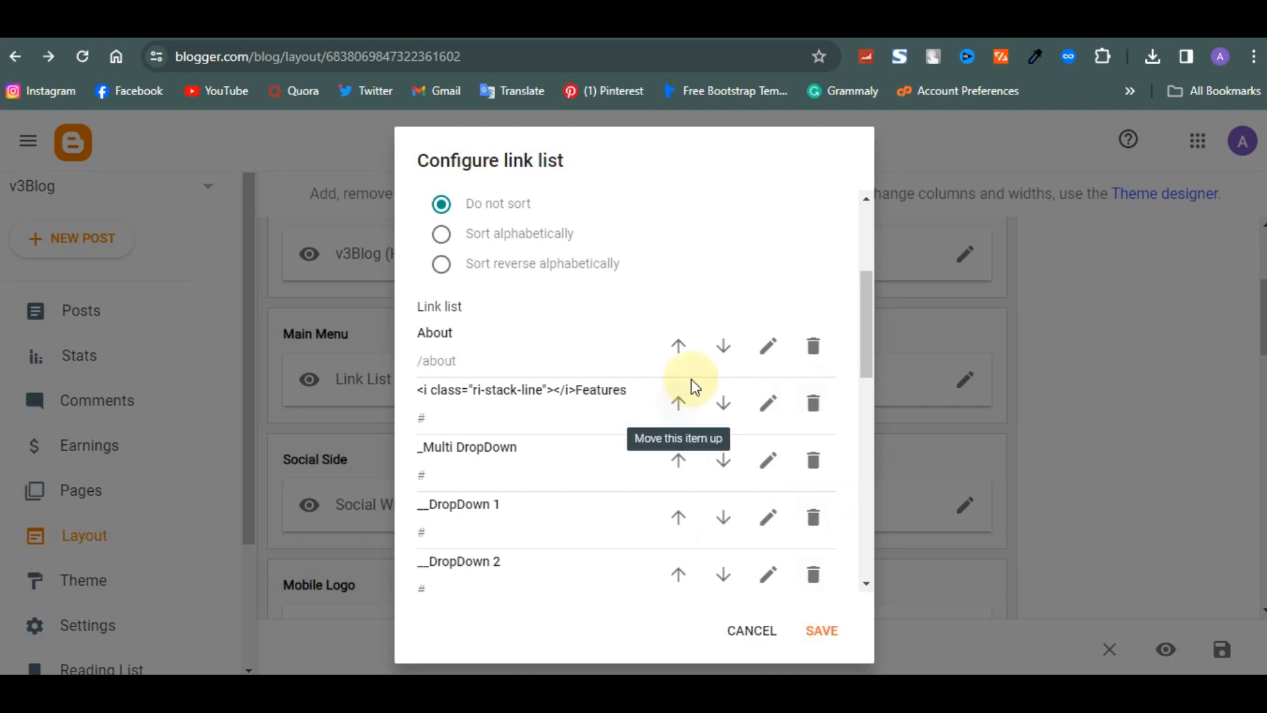
pyautogui.click(821, 630)
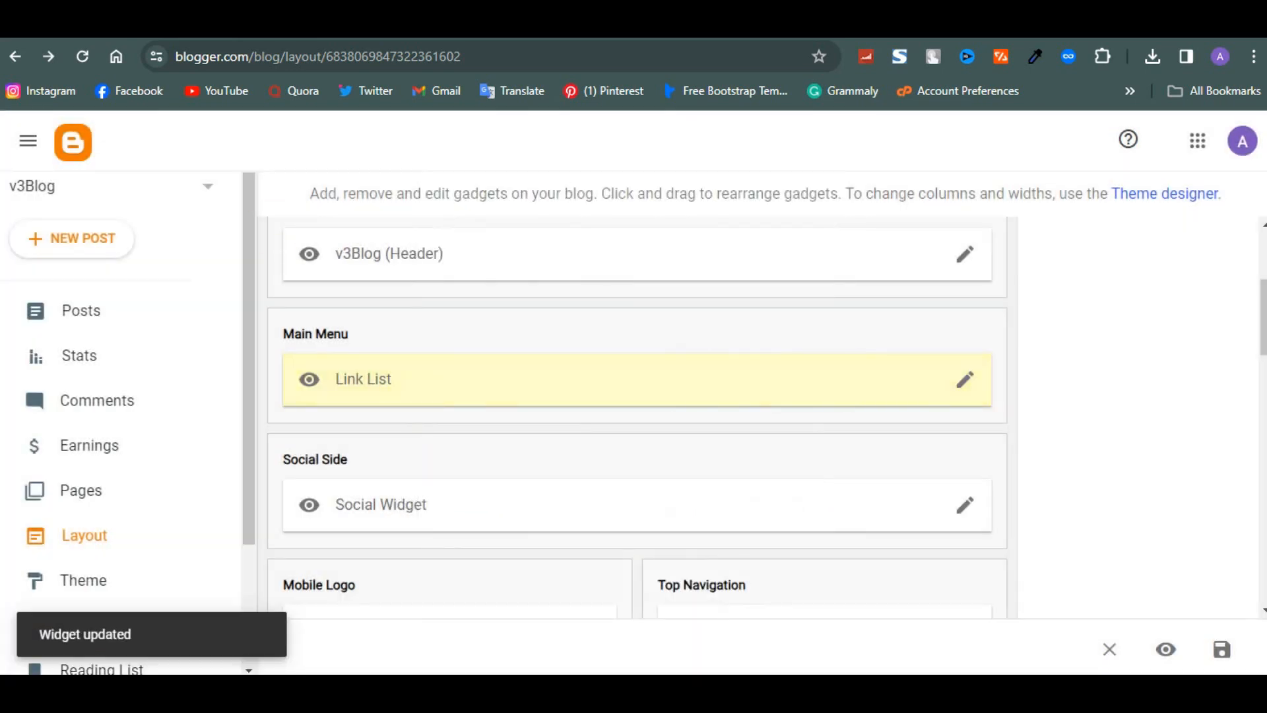
# Step: Switch to the live Best Sony Camera in 2024 post, reload it, and open the side menu to check the edited link
pyautogui.click(328, 27)
pyautogui.click(346, 57)
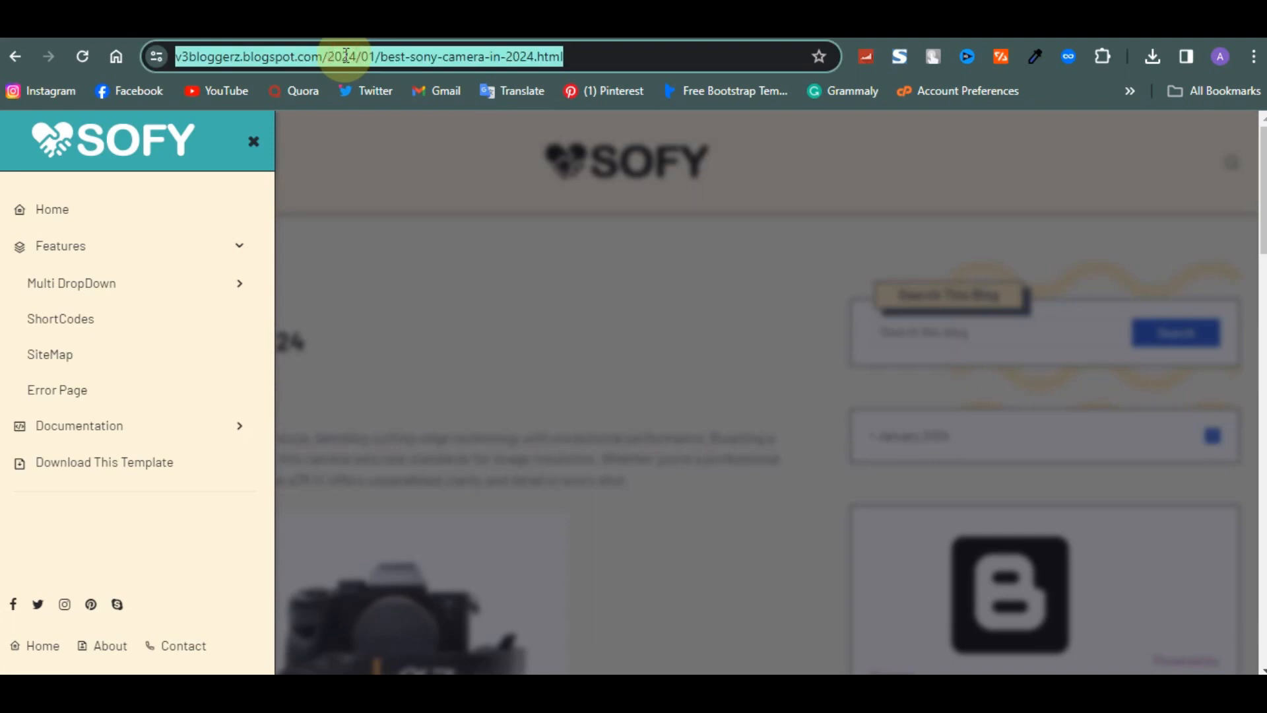
pyautogui.press('Return')
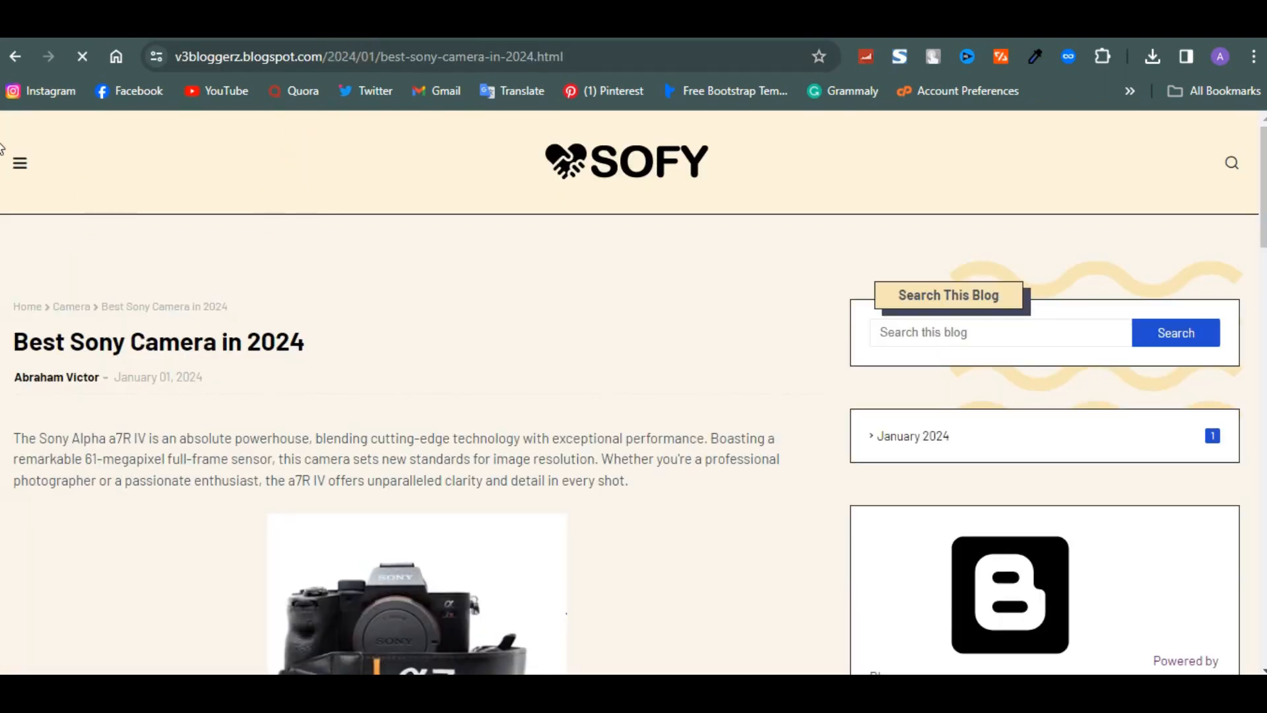
pyautogui.click(28, 164)
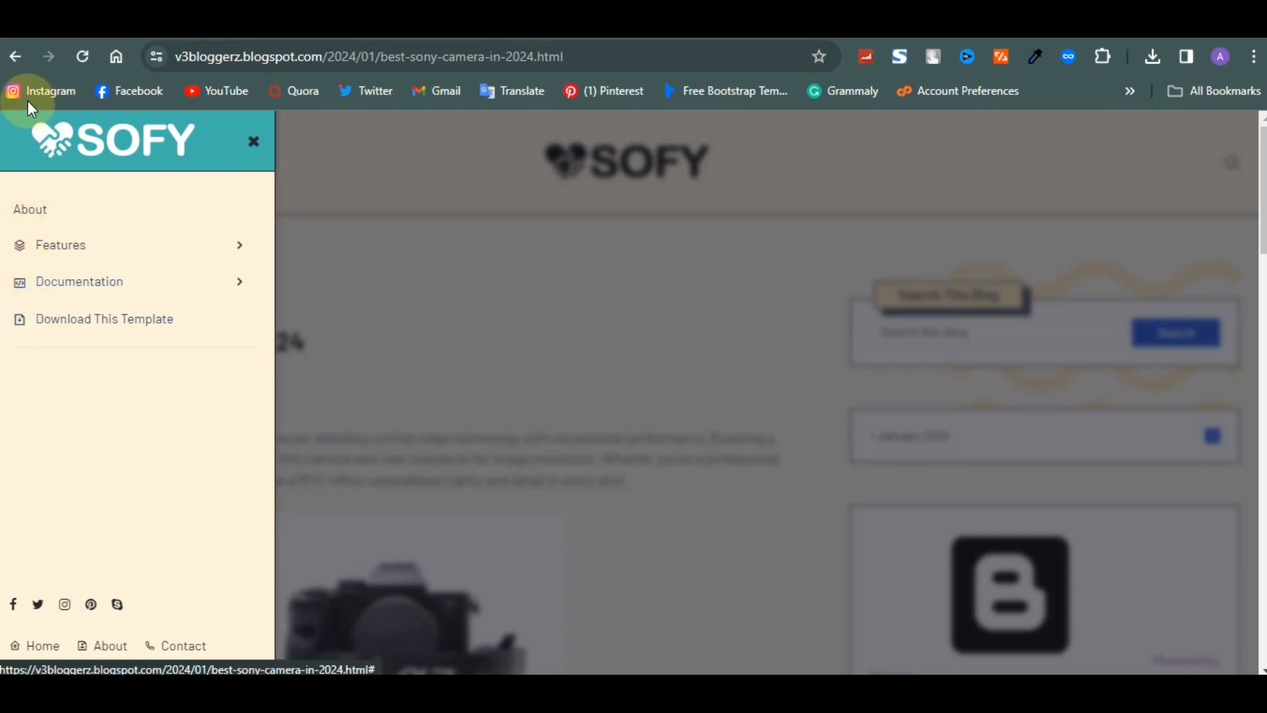
# Step: Return to the Blogger layout, reopen the Main Menu link list, review its entries, and close it without saving
pyautogui.hotkey('alt', 'Left')
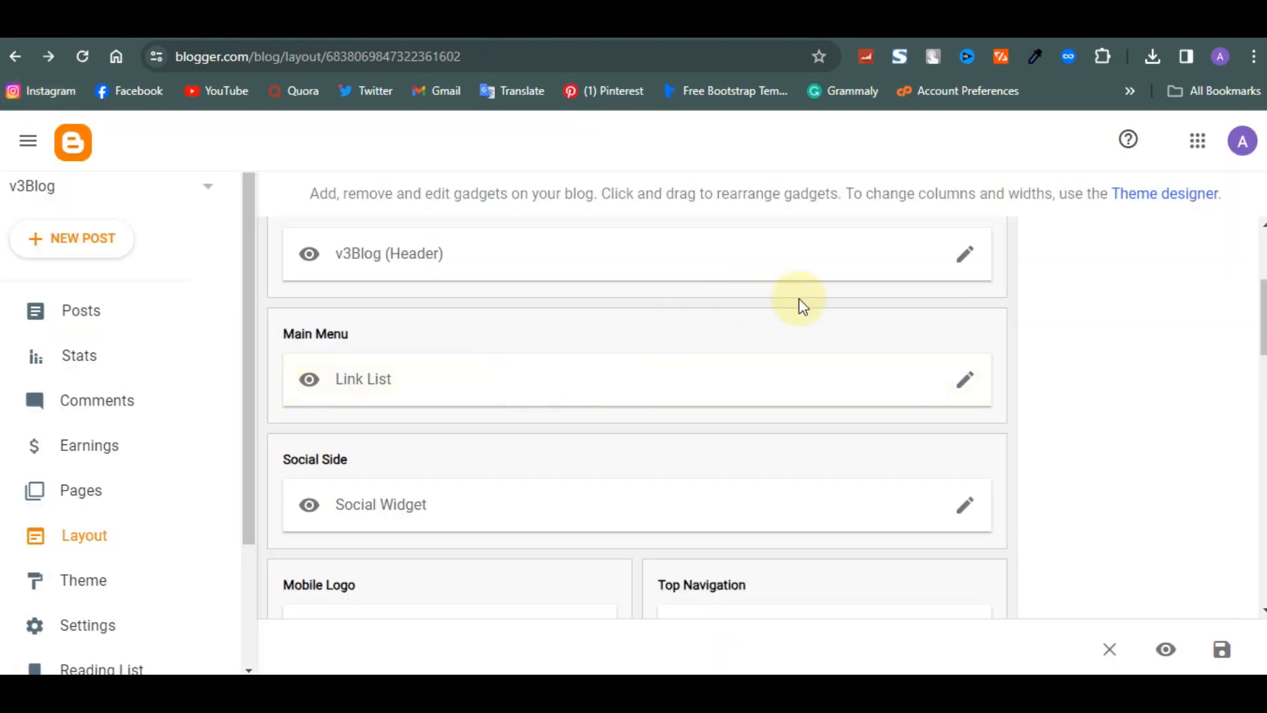
pyautogui.click(961, 380)
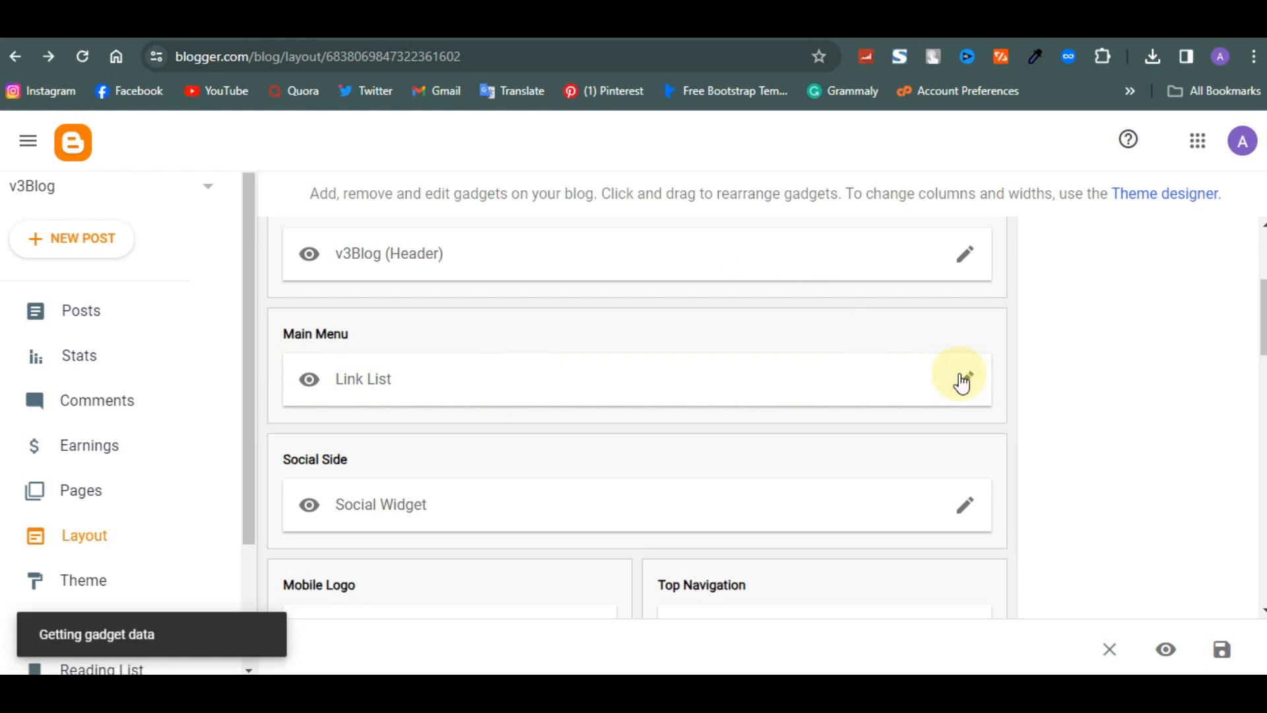
pyautogui.scroll(-2, 591, 323)
pyautogui.scroll(-3, 587, 330)
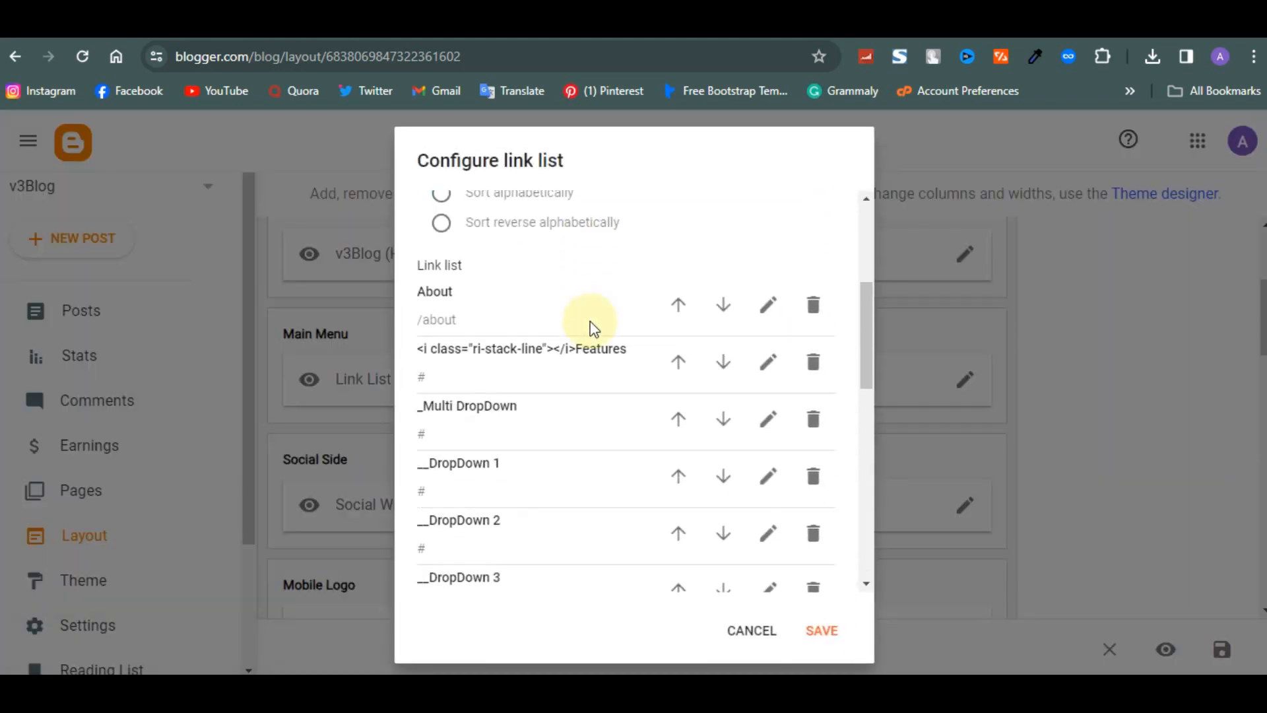
pyautogui.tripleClick(531, 322)
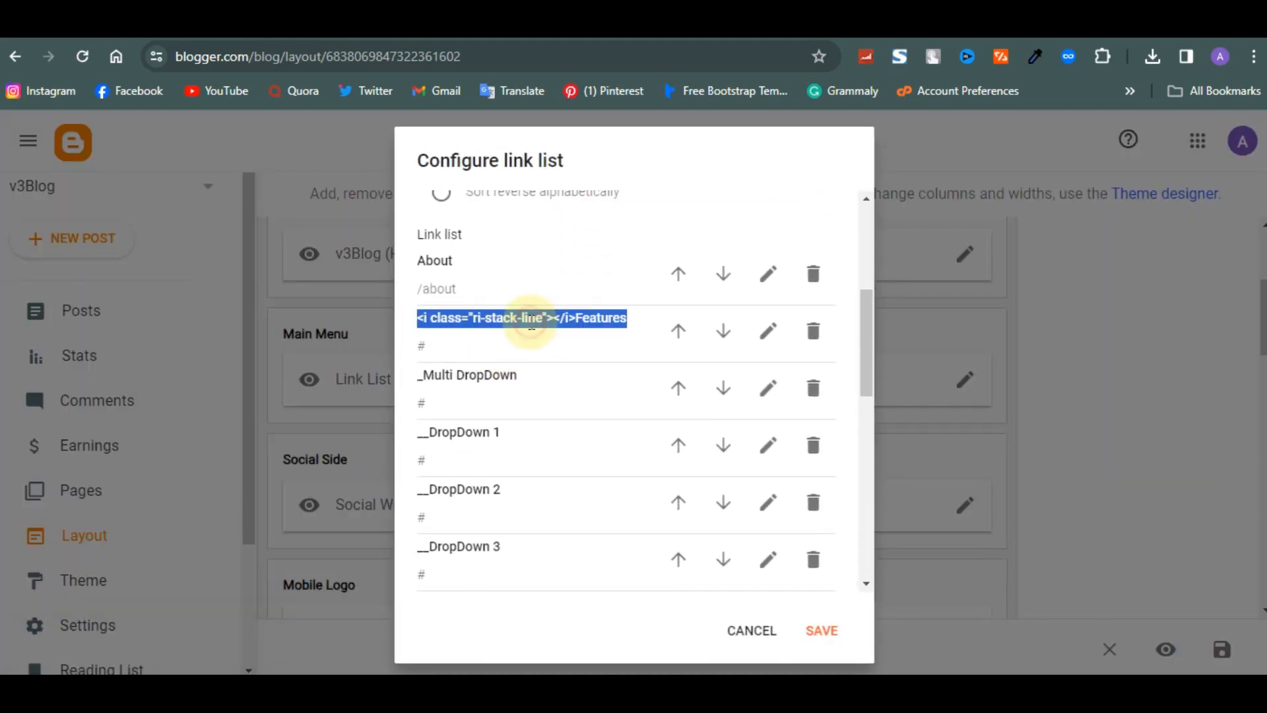
pyautogui.click(531, 322)
pyautogui.moveTo(531, 322); pyautogui.dragTo(443, 287)
pyautogui.click(495, 262)
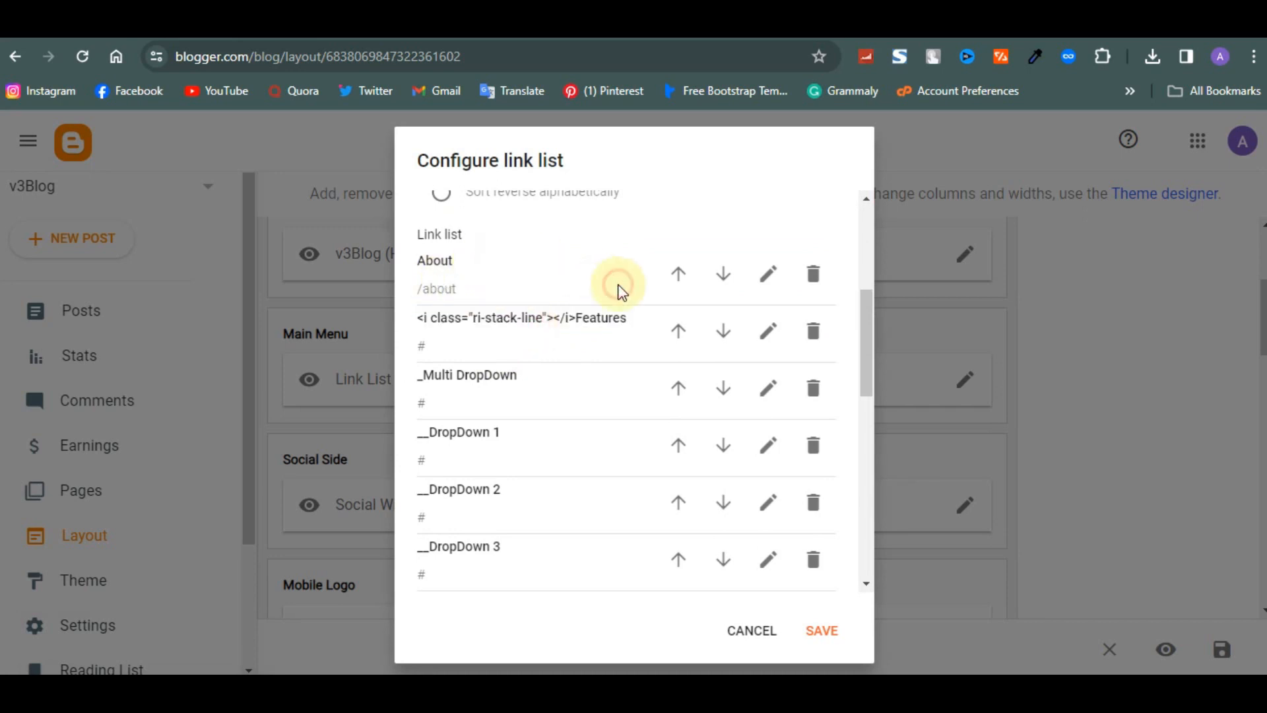
pyautogui.scroll(-5, 631, 366)
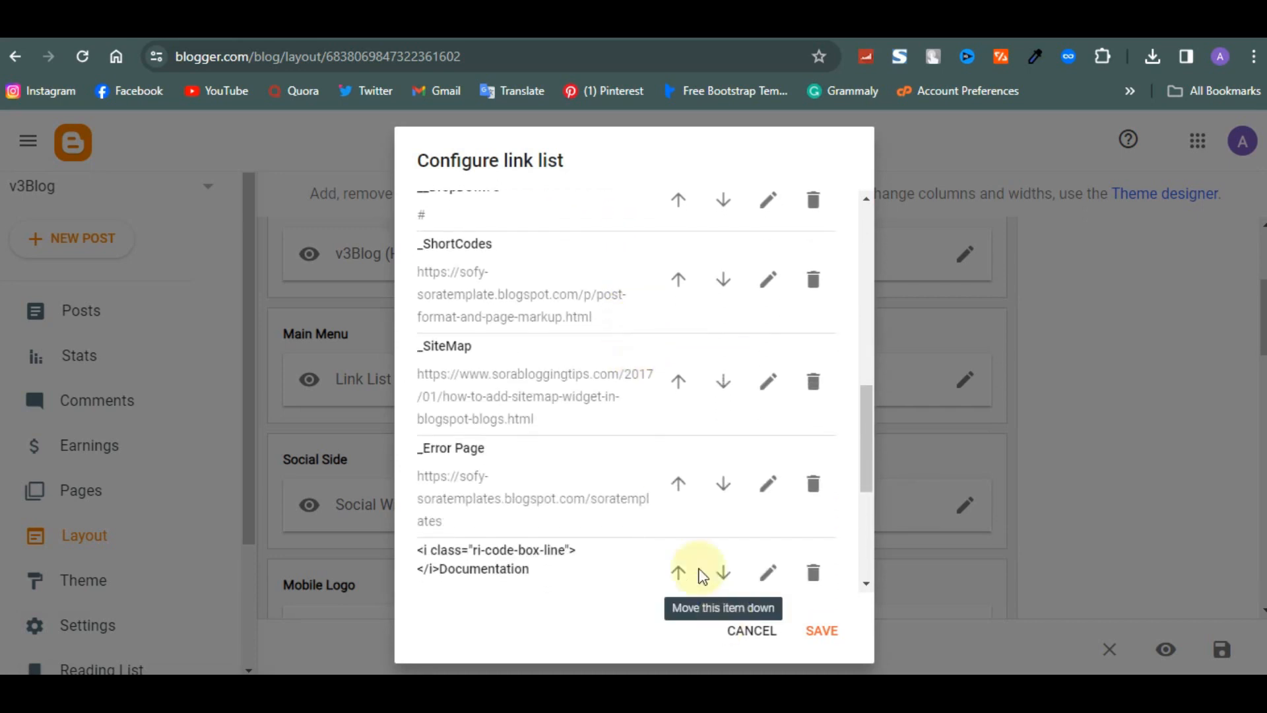
pyautogui.click(750, 630)
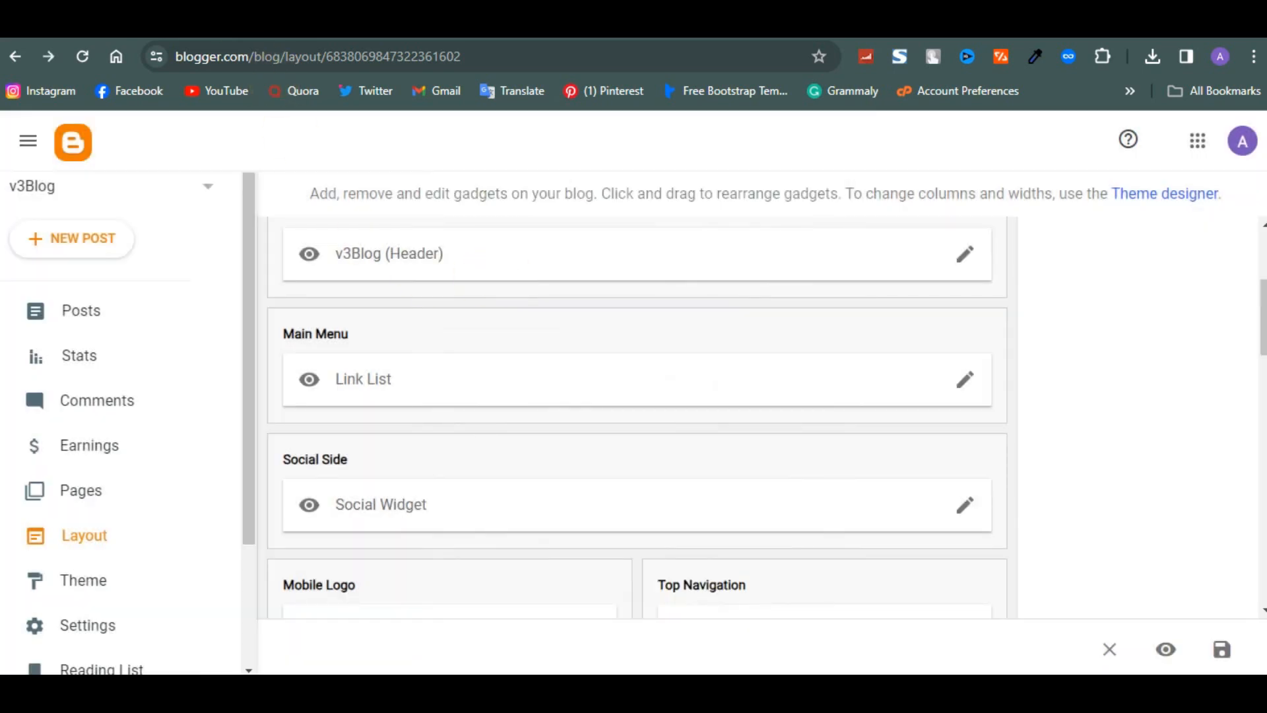
# Step: Check the social icons in the live side menu, and set the Social Side gadget's facebook URL to facebook.com/vlshhwfi and save it
pyautogui.click(212, 22)
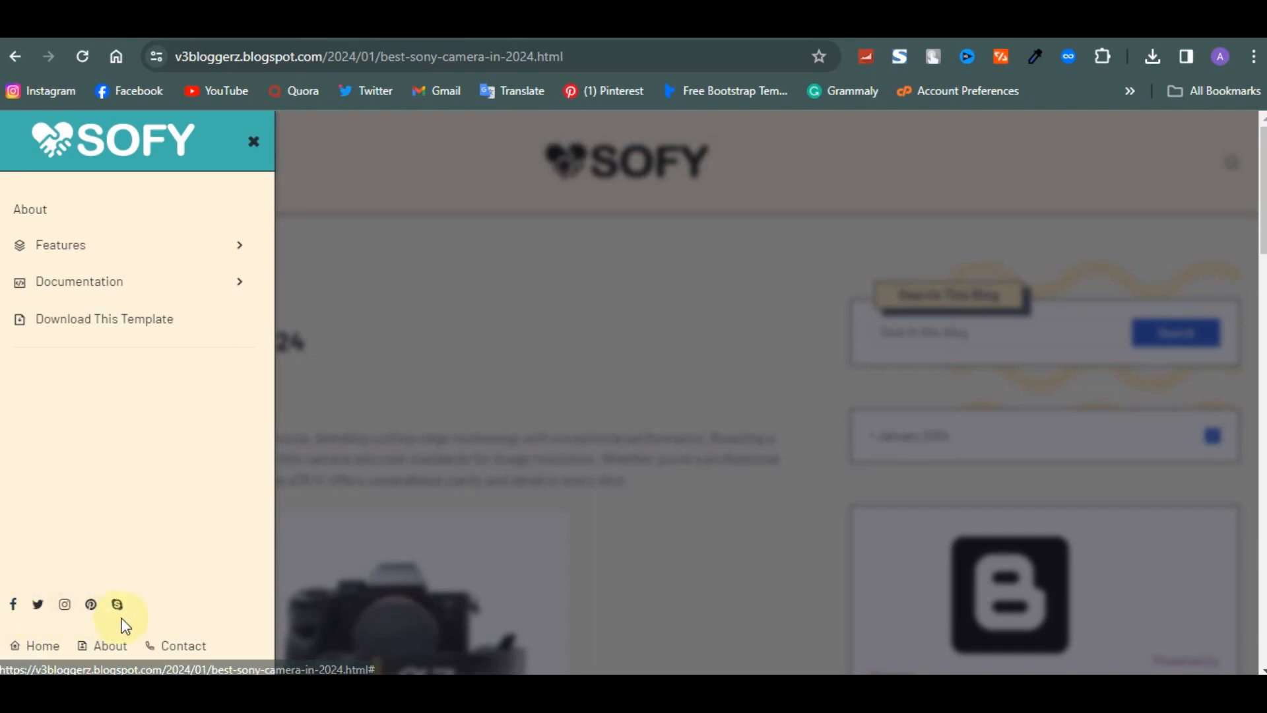
pyautogui.click(85, 22)
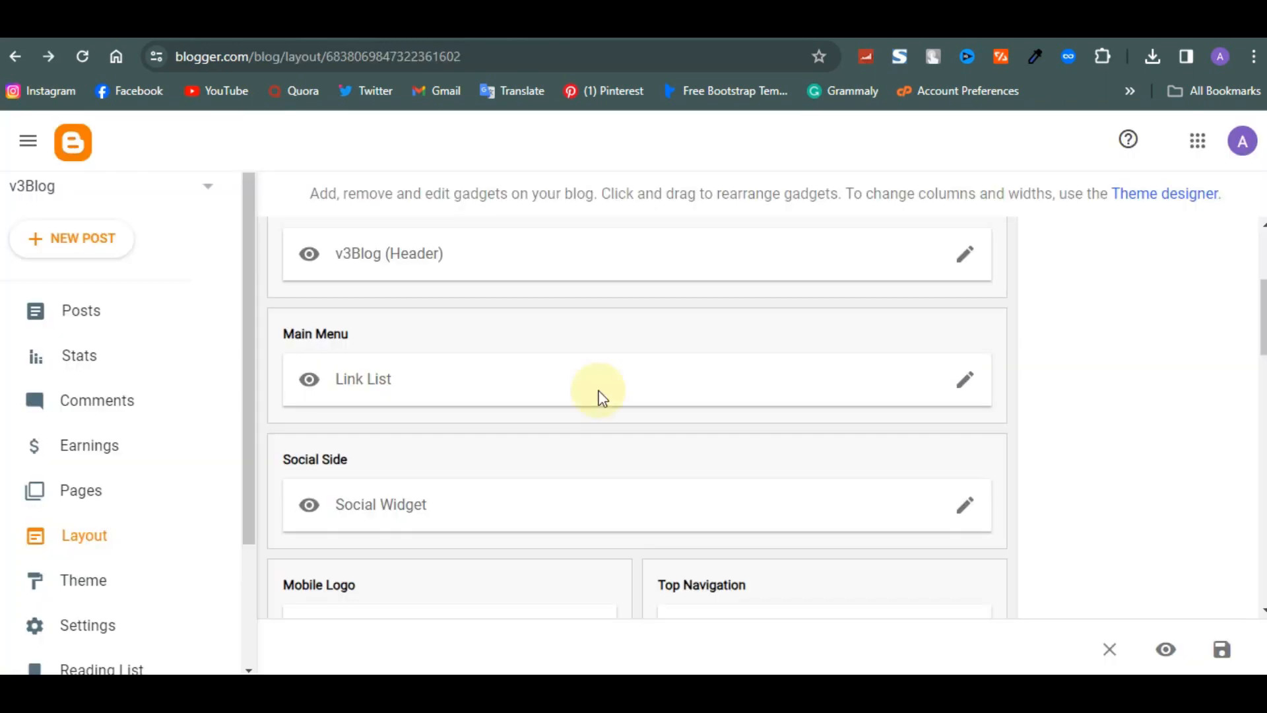
pyautogui.scroll(-2, 602, 396)
pyautogui.click(964, 385)
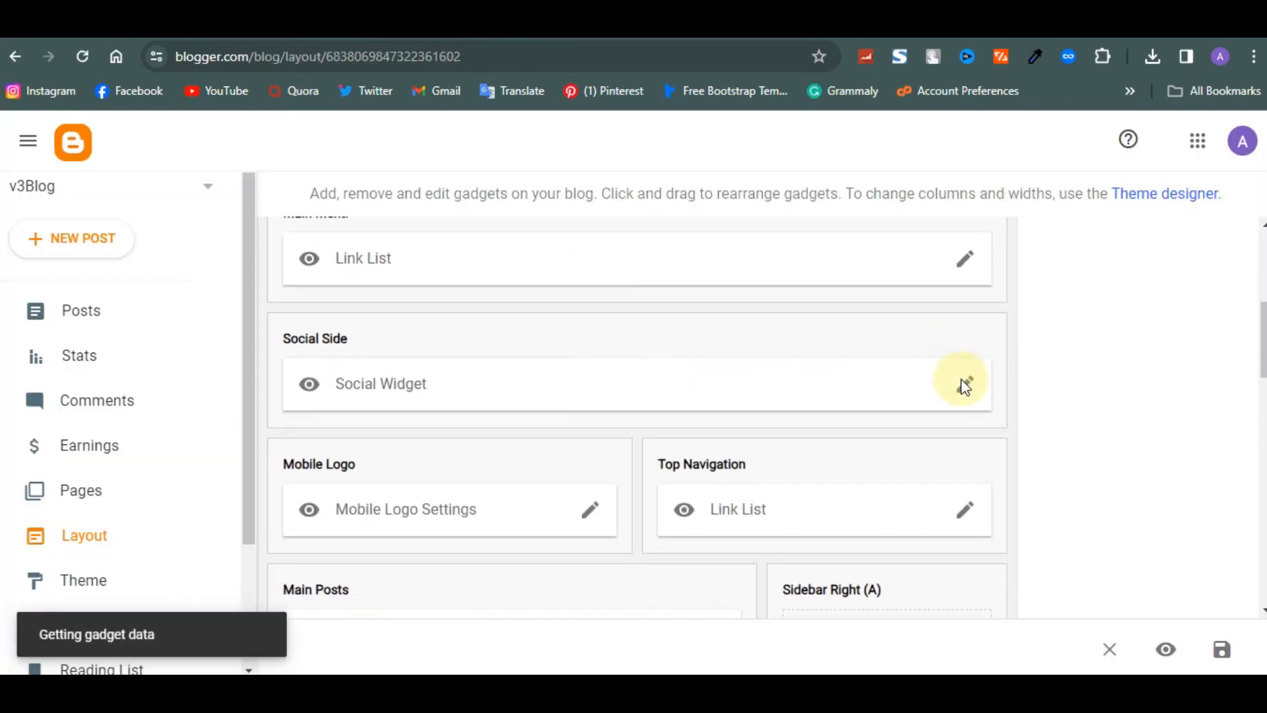
pyautogui.scroll(-5, 619, 429)
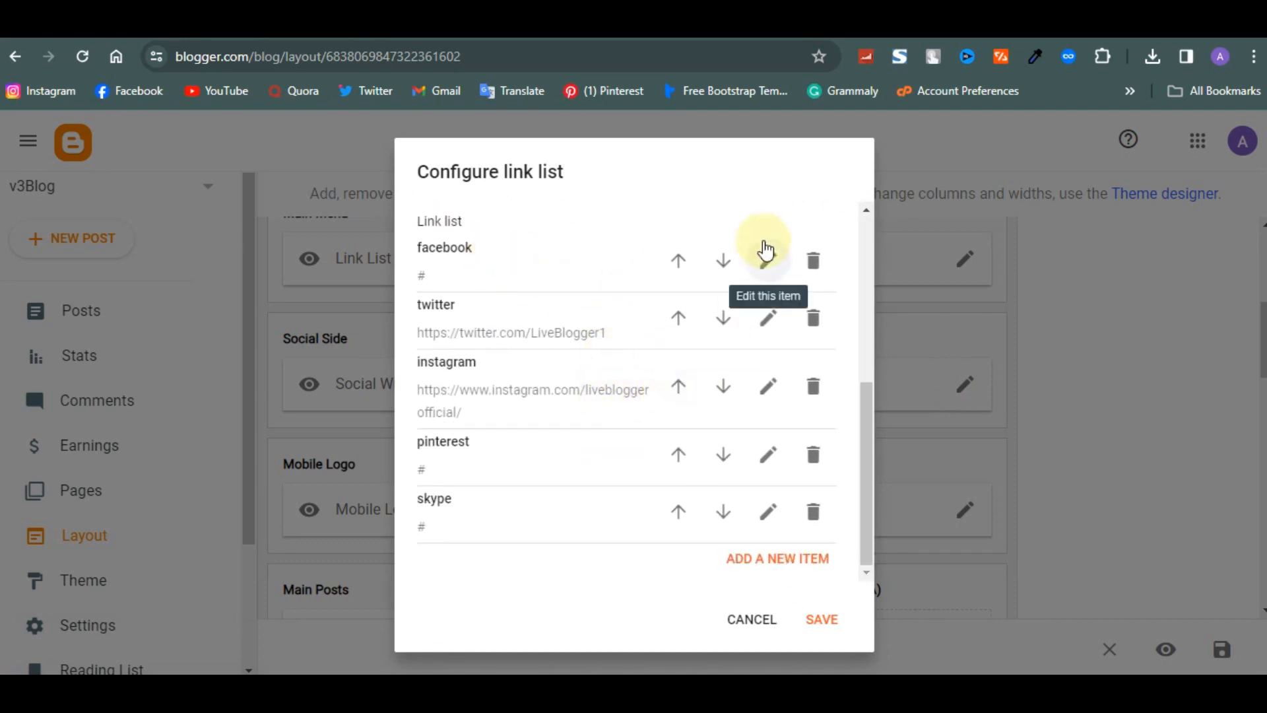
pyautogui.click(766, 252)
pyautogui.click(488, 361)
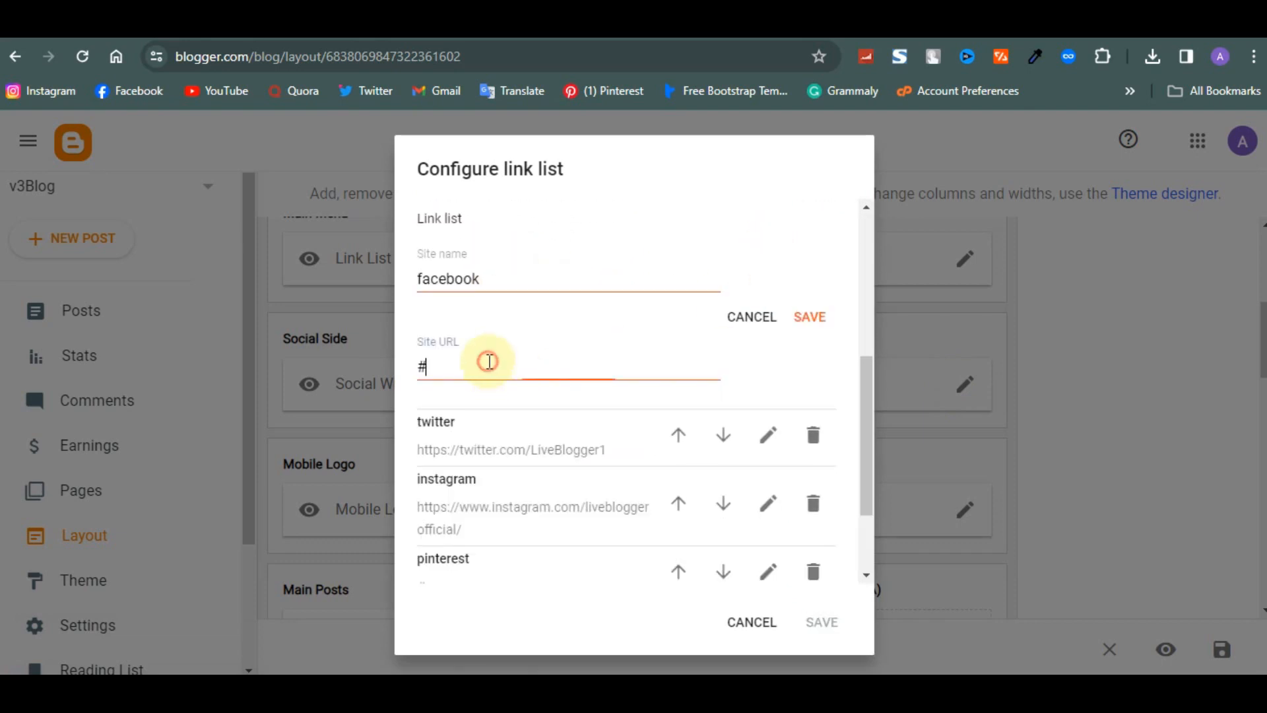
pyautogui.doubleClick(489, 361)
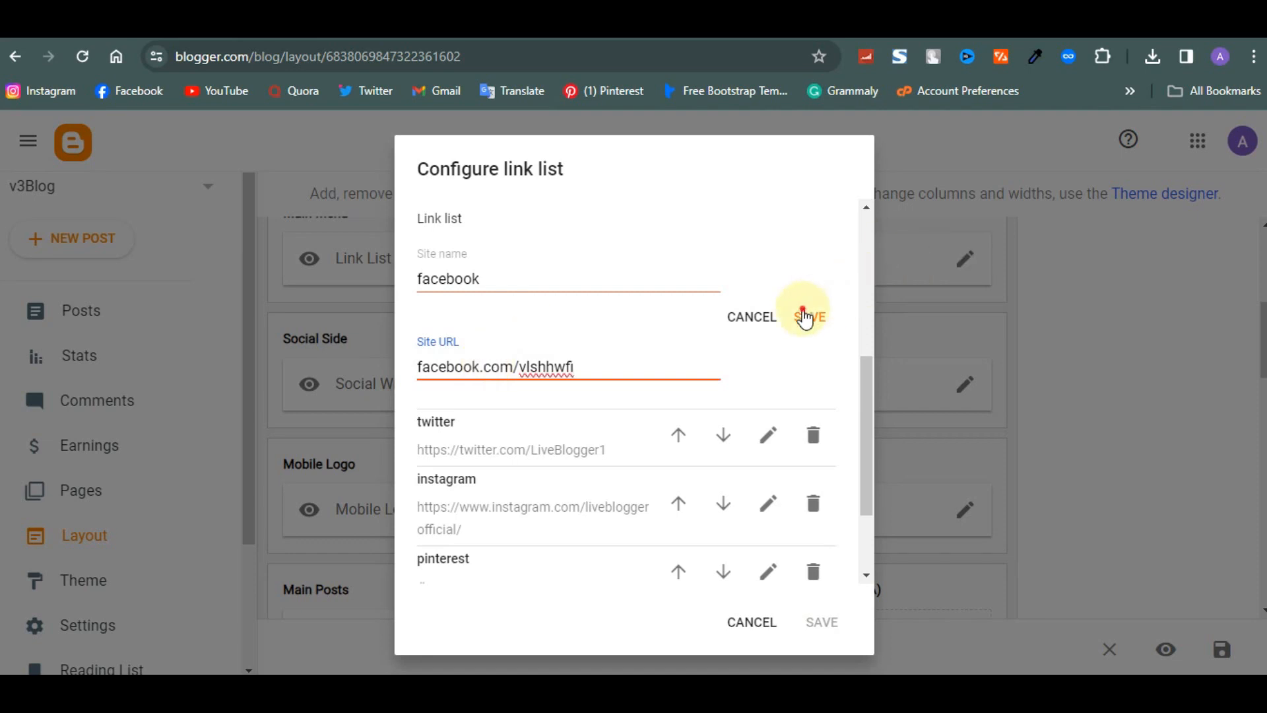
pyautogui.click(805, 318)
pyautogui.click(821, 624)
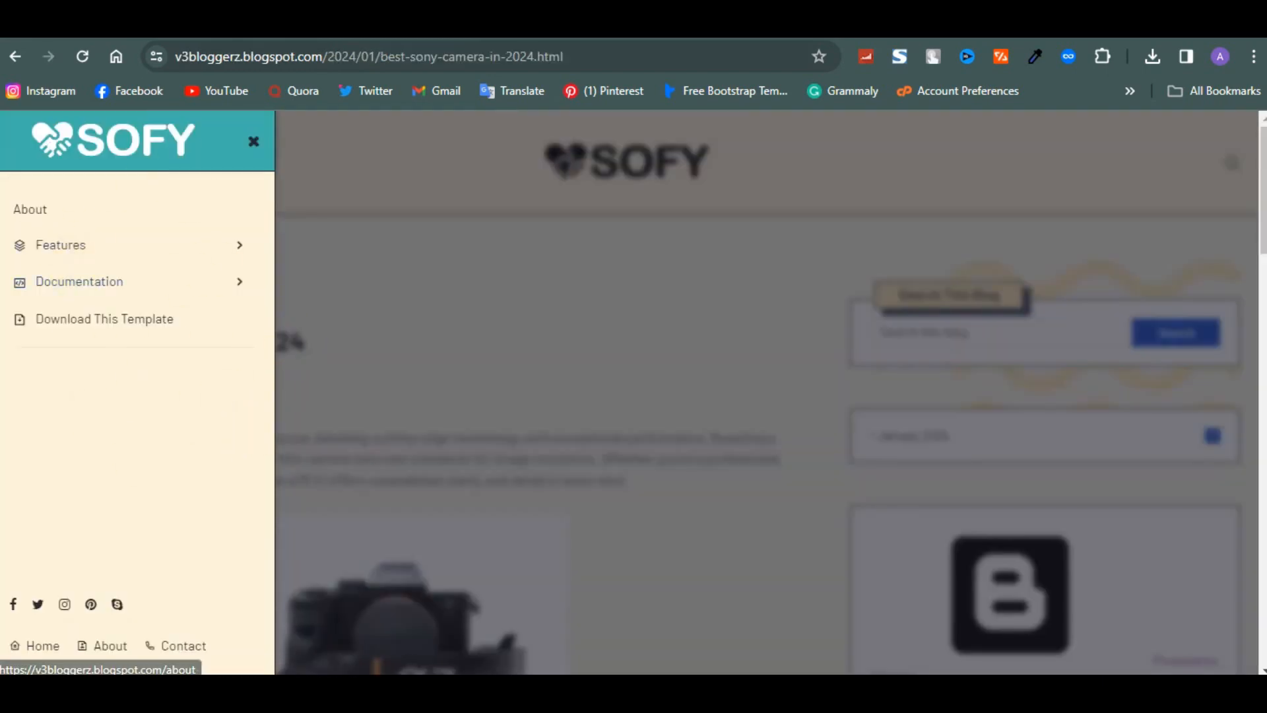
# Step: Return from the live post to Blogger and open the custom theme's HTML code for editing
pyautogui.click(105, 27)
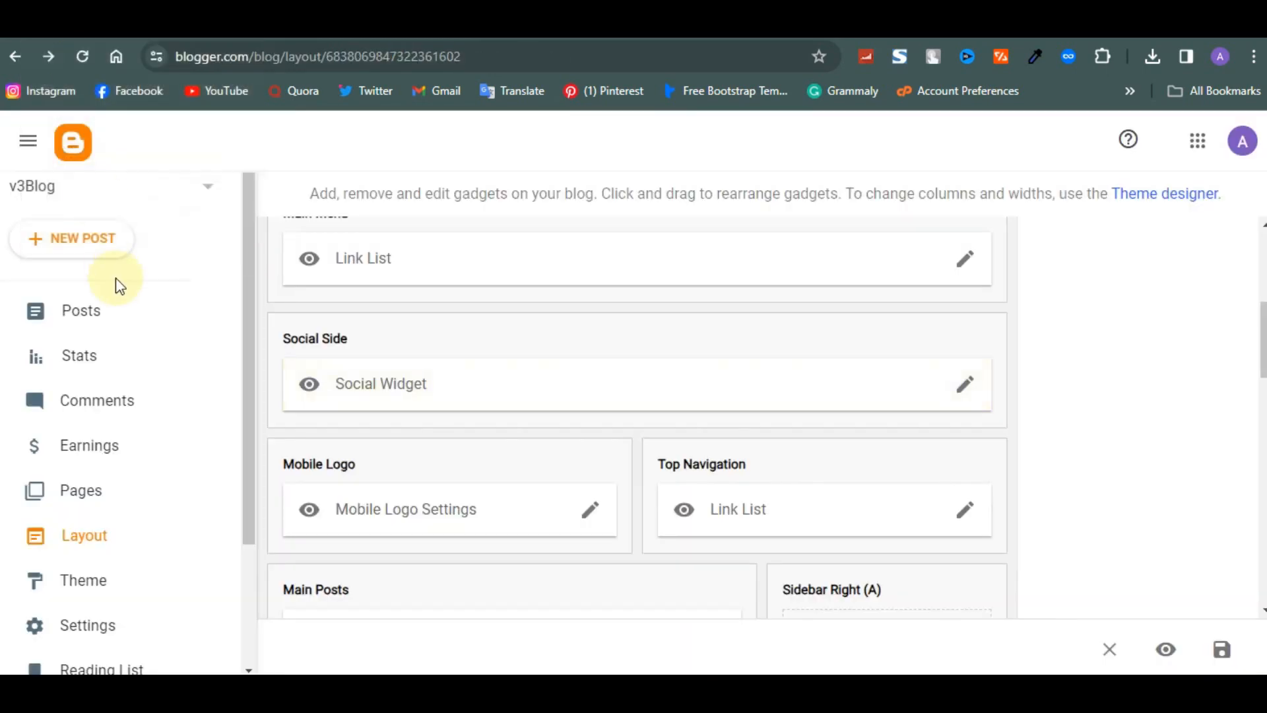
pyautogui.scroll(-2, 80, 551)
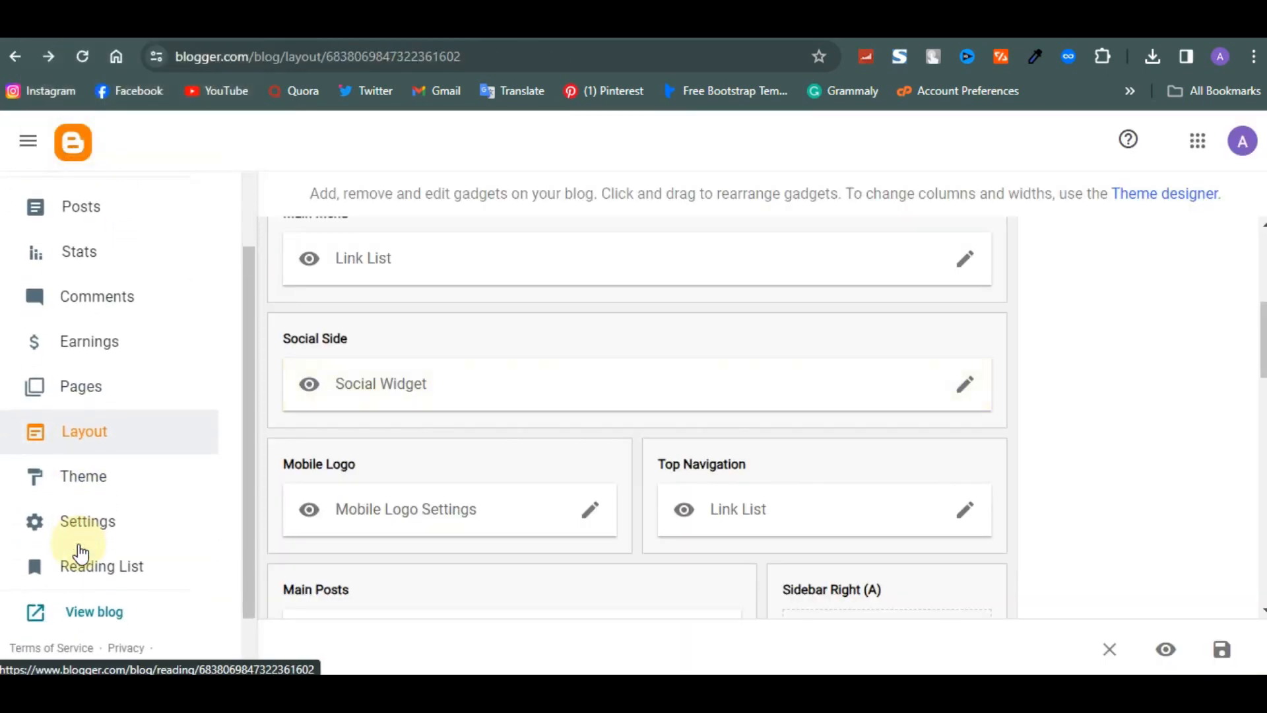
pyautogui.click(98, 471)
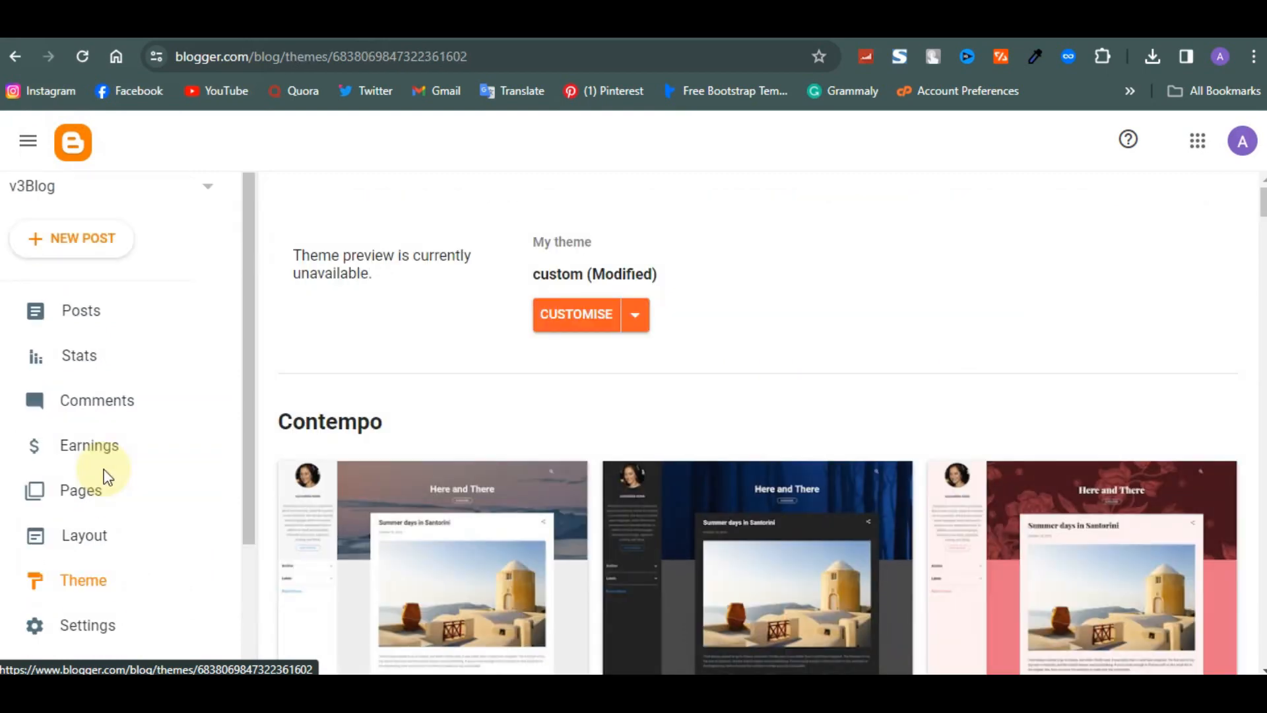
pyautogui.click(635, 316)
pyautogui.click(438, 474)
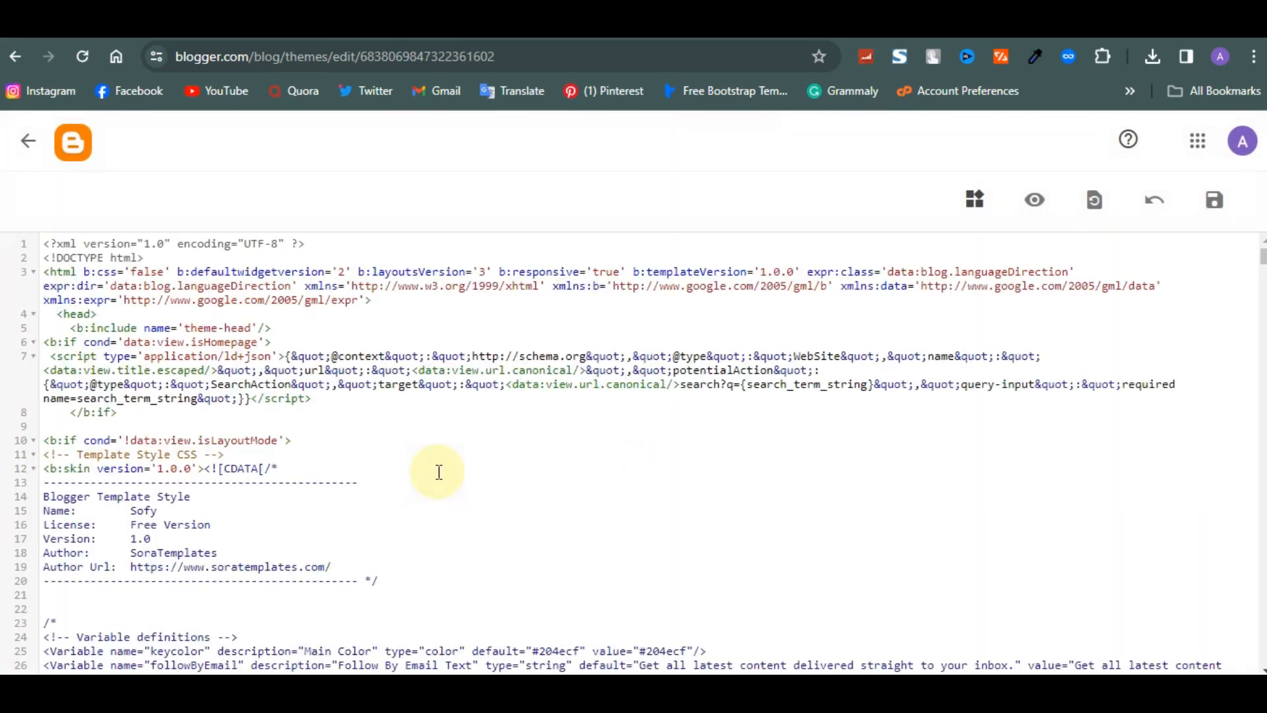
# Step: Examine the variable definitions in the theme code, from the theme colours through the menu, footer and extra variables
pyautogui.scroll(-6, 439, 472)
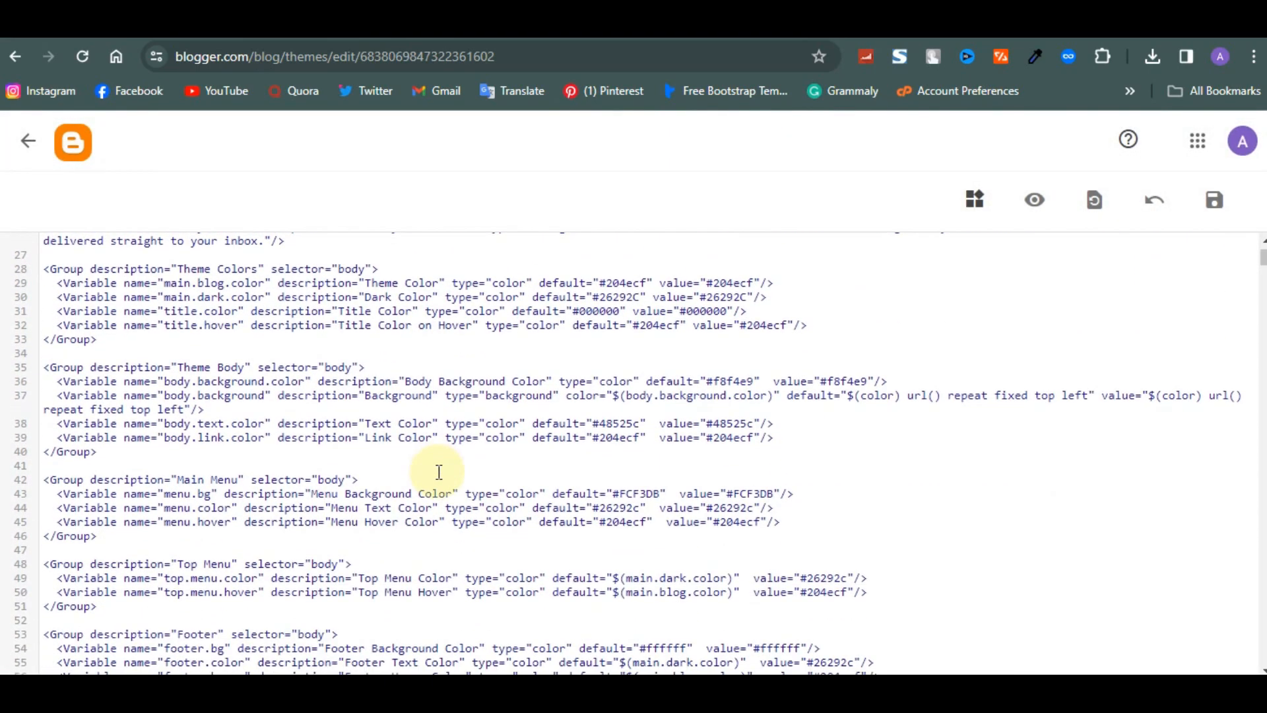
pyautogui.scroll(-1, 439, 472)
pyautogui.scroll(2, 439, 472)
pyautogui.scroll(-2, 439, 472)
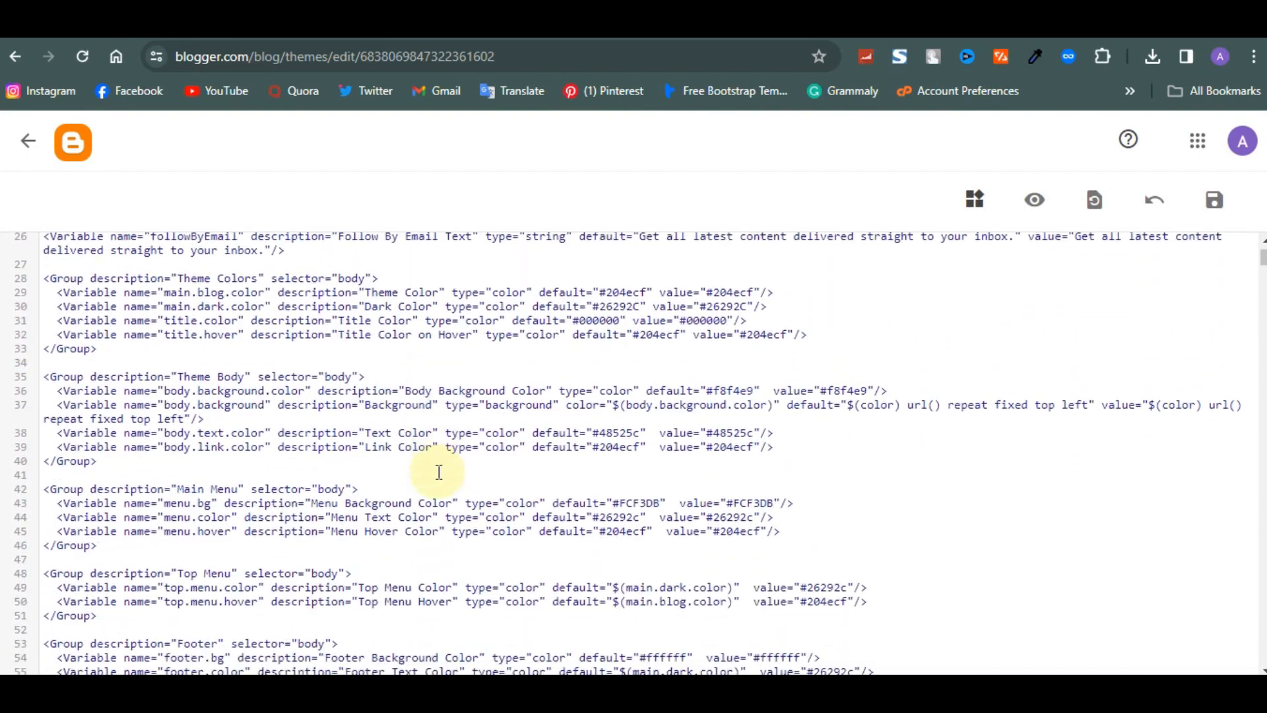
pyautogui.scroll(-1, 439, 472)
pyautogui.scroll(-3, 439, 472)
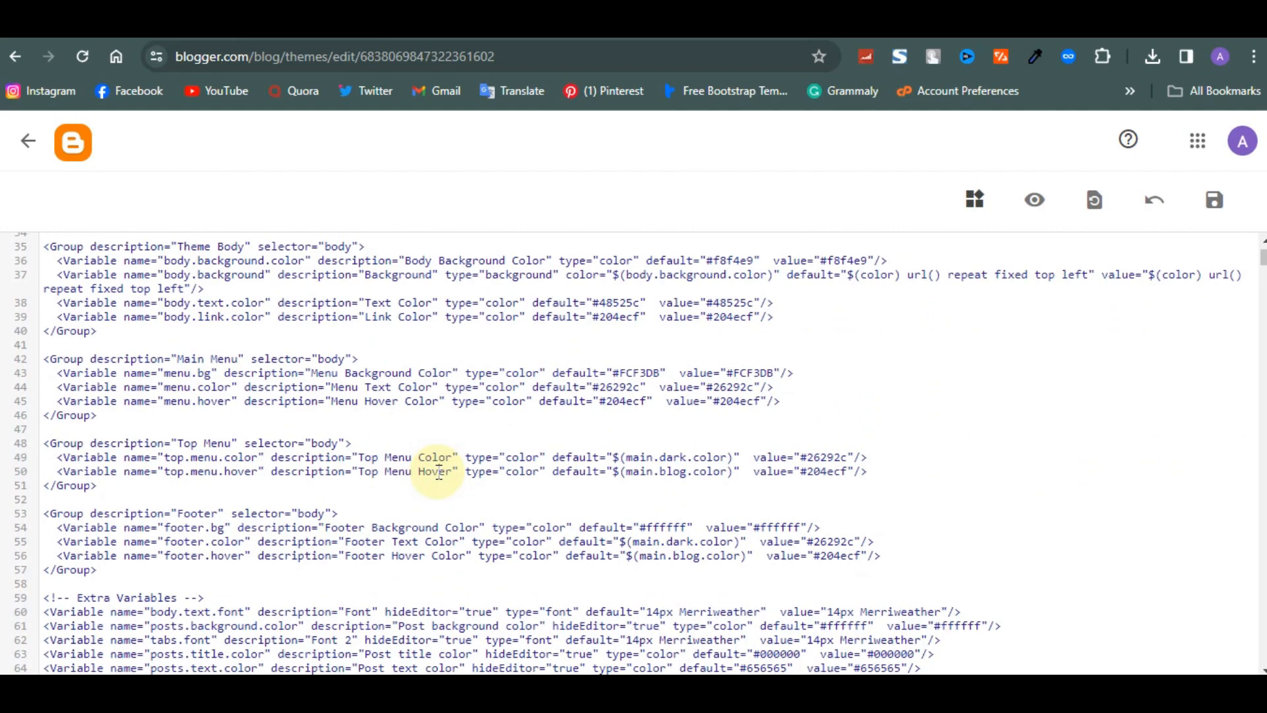
pyautogui.scroll(-4, 439, 471)
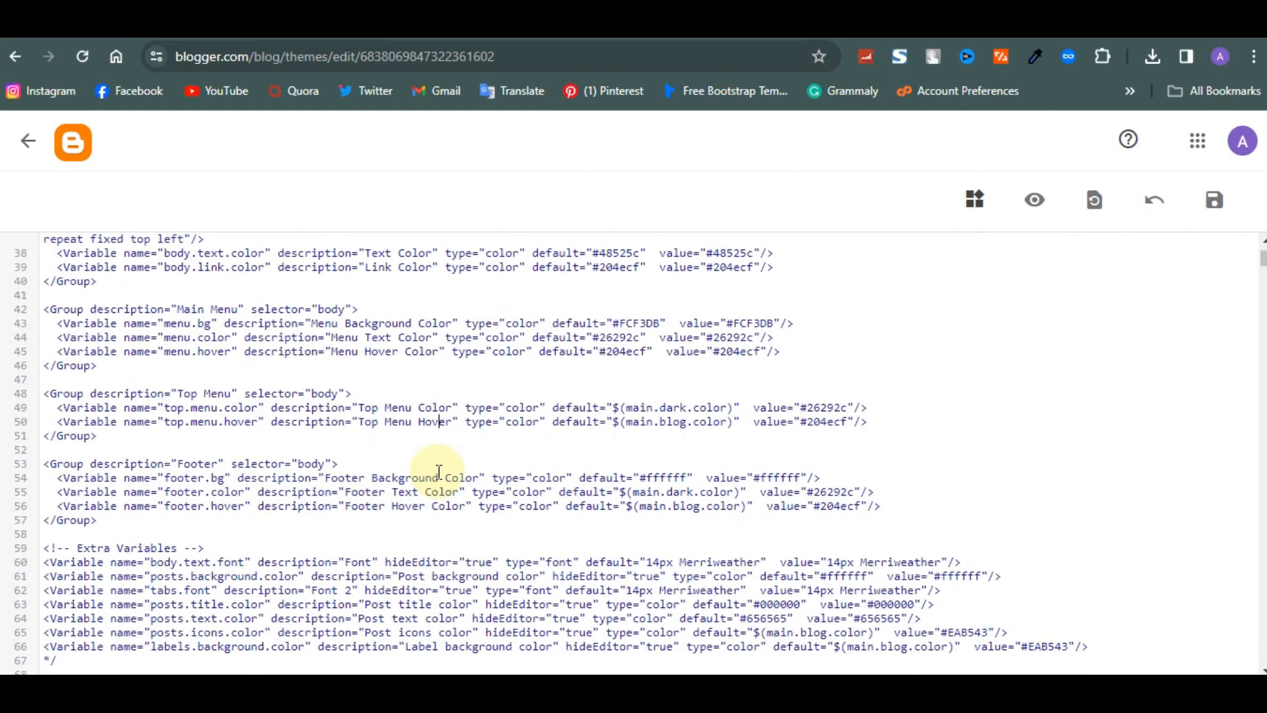
pyautogui.scroll(-9, 439, 472)
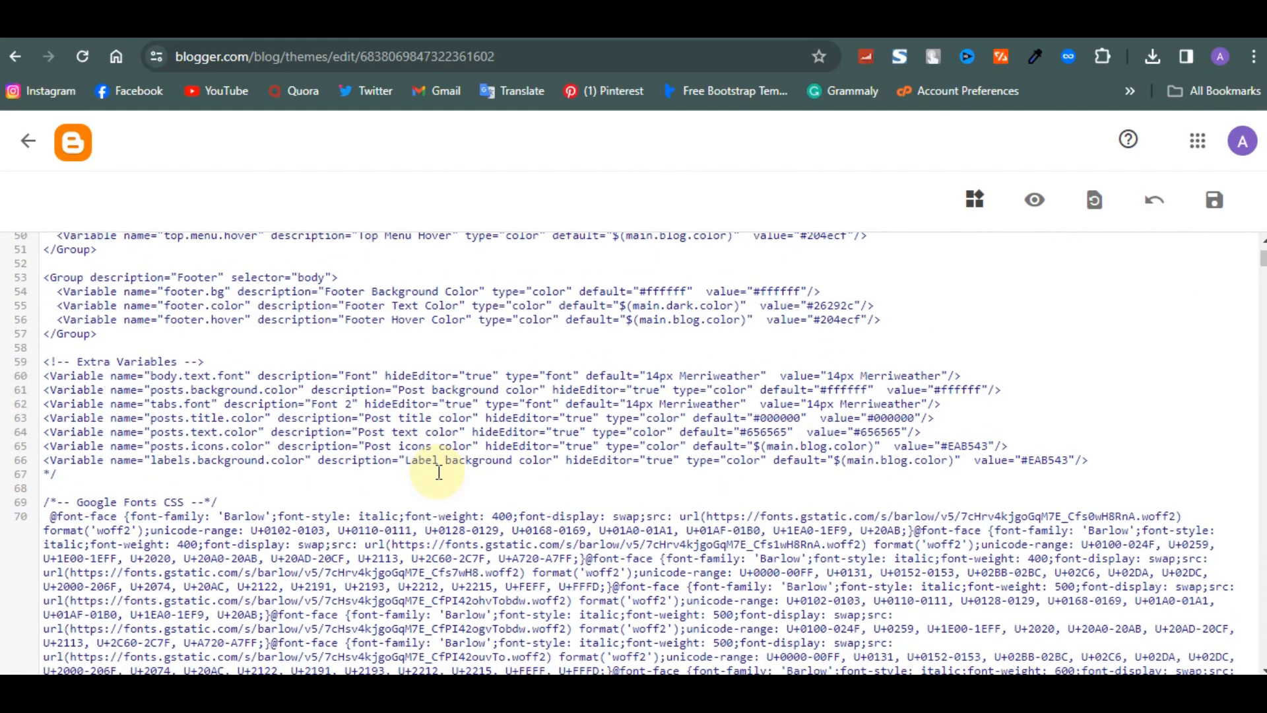
pyautogui.scroll(4, 439, 472)
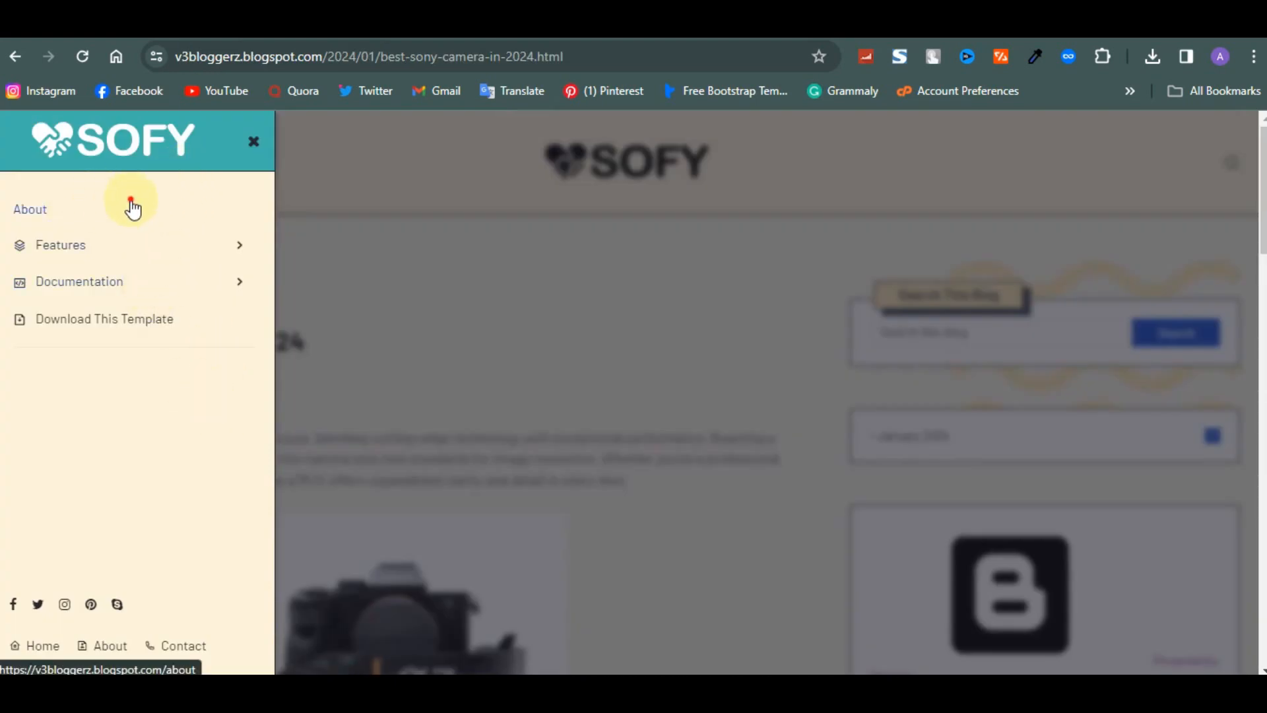
# Step: Locate the live menu's About item in the theme HTML by searching for "about" until reaching the Main Menu widget's link
pyautogui.moveTo(127, 204); pyautogui.dragTo(34, 211)
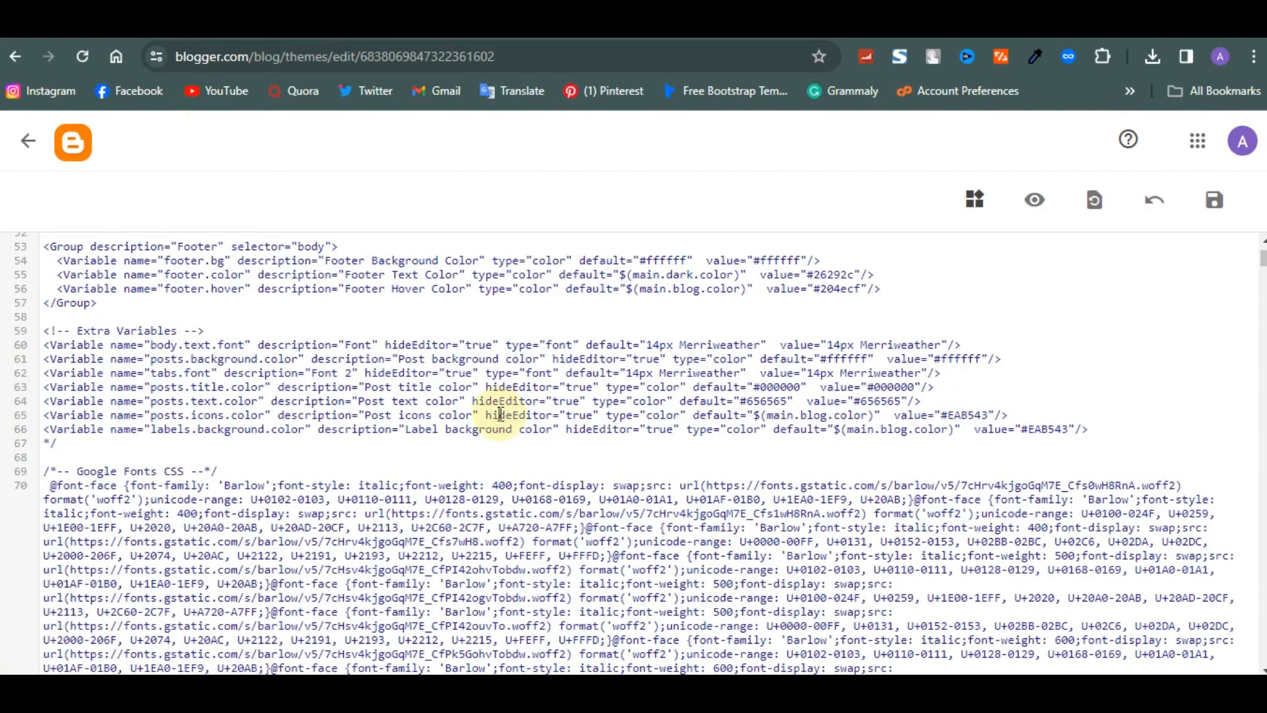
pyautogui.hotkey('ctrl', 'f')
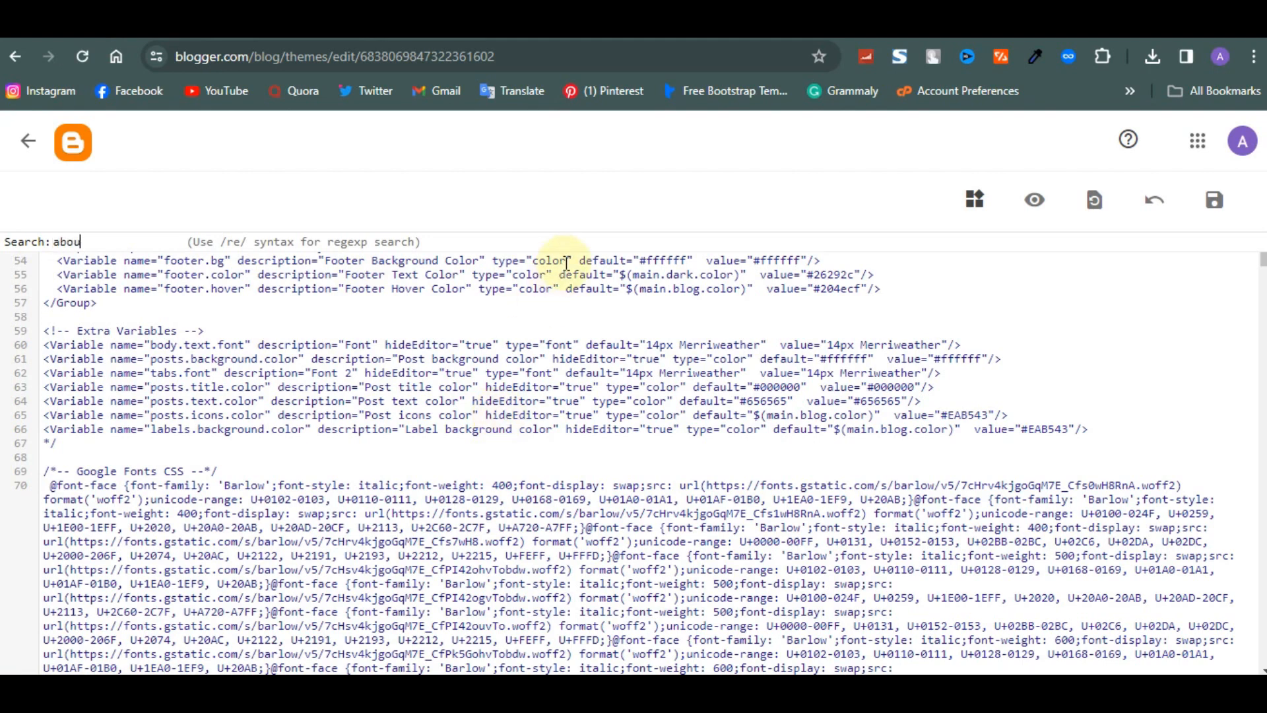
pyautogui.press('Return')
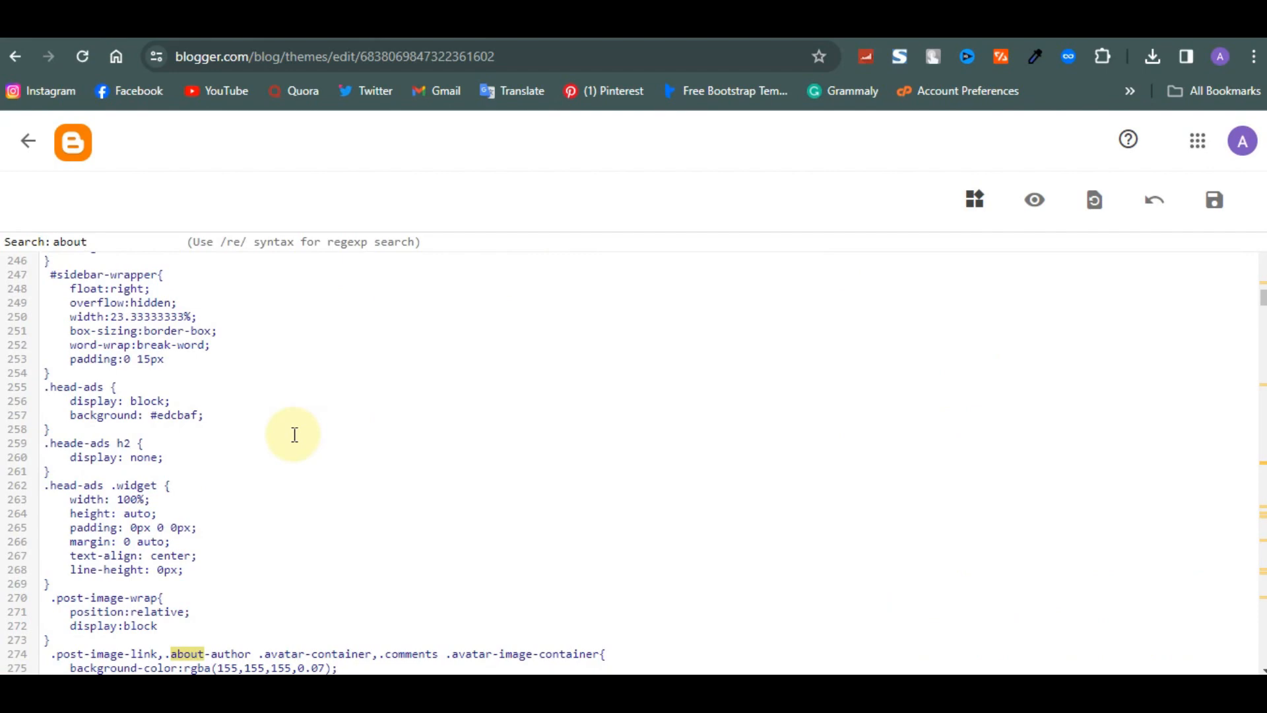
pyautogui.press('Return')
pyautogui.press('Return')
pyautogui.press('Return')
pyautogui.press('Return')
pyautogui.press('Return')
pyautogui.press('Return')
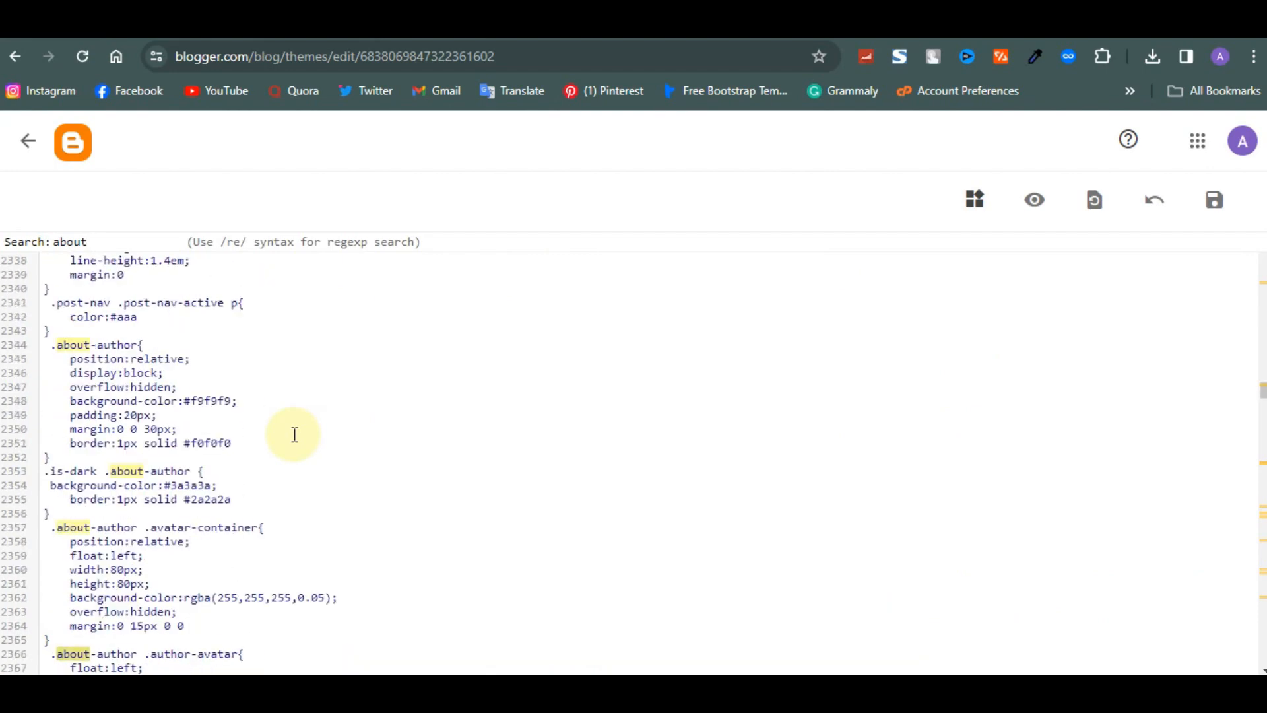
pyautogui.press('Return')
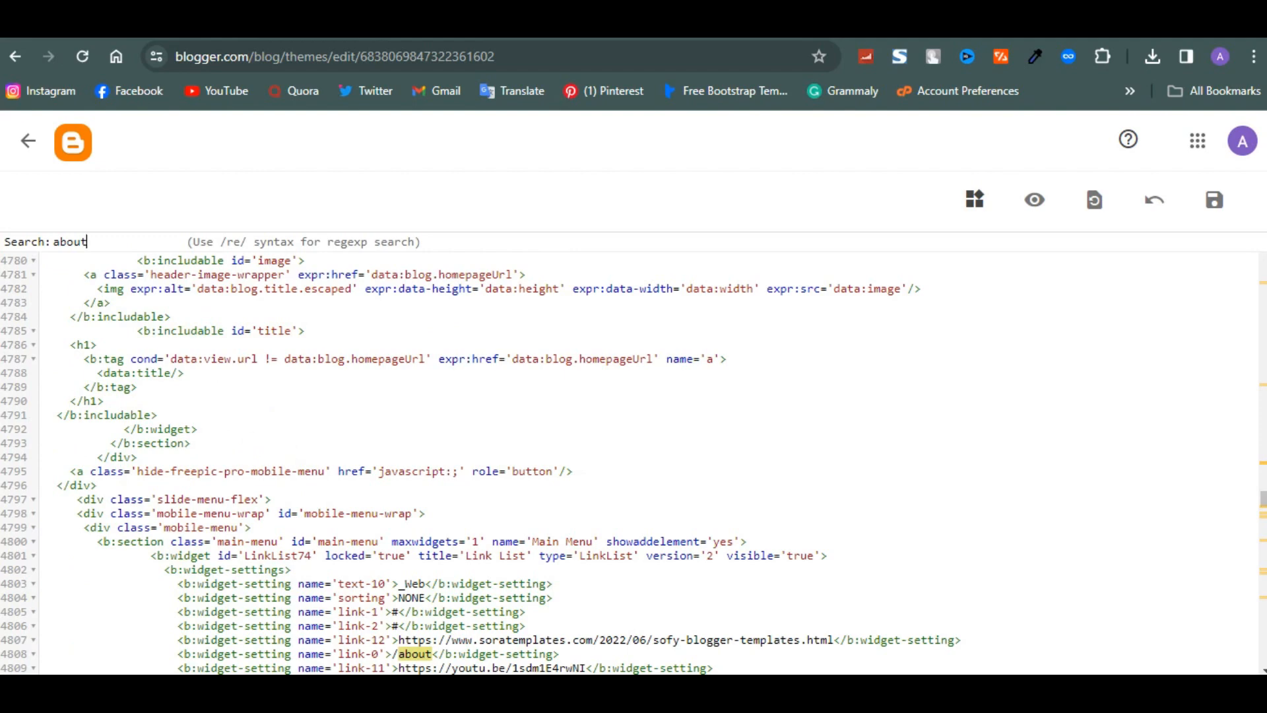
# Step: Examine the Main Menu widget settings in the code, highlighting the /about value of link-0 and reading the related text entries
pyautogui.scroll(-3, 231, 667)
pyautogui.click(430, 463)
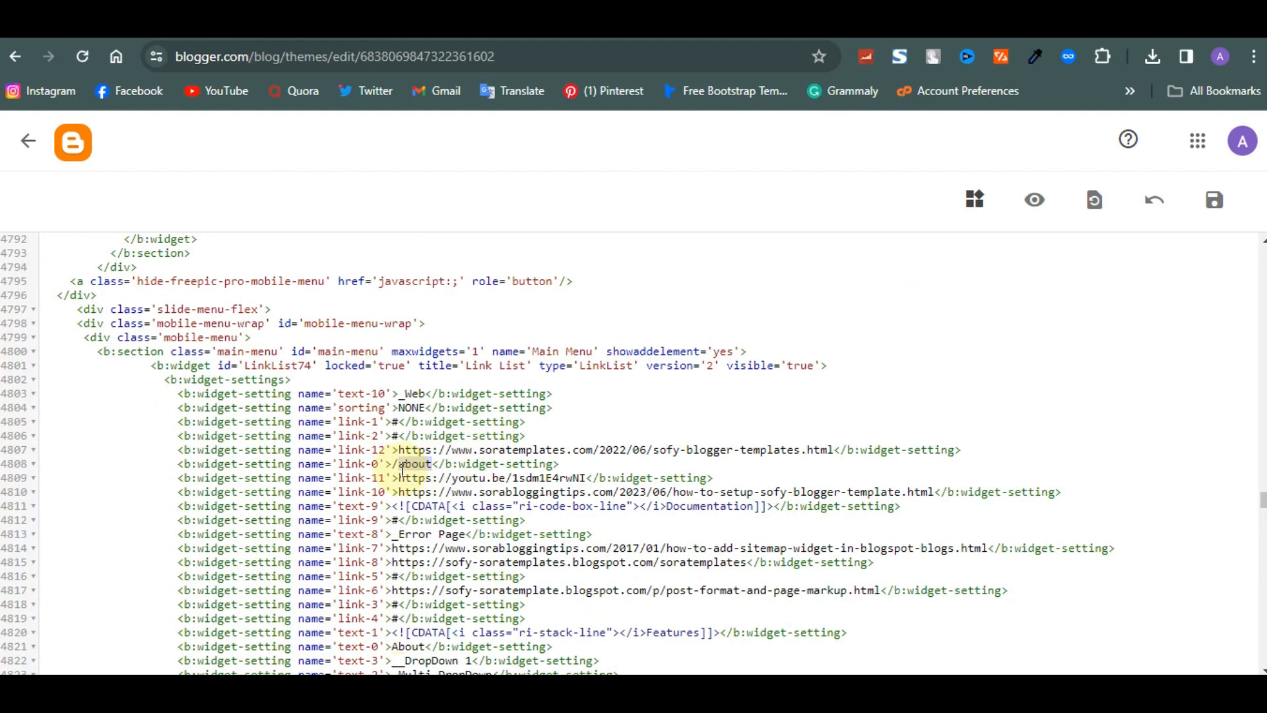
pyautogui.moveTo(449, 451); pyautogui.dragTo(646, 451)
pyautogui.click(438, 464)
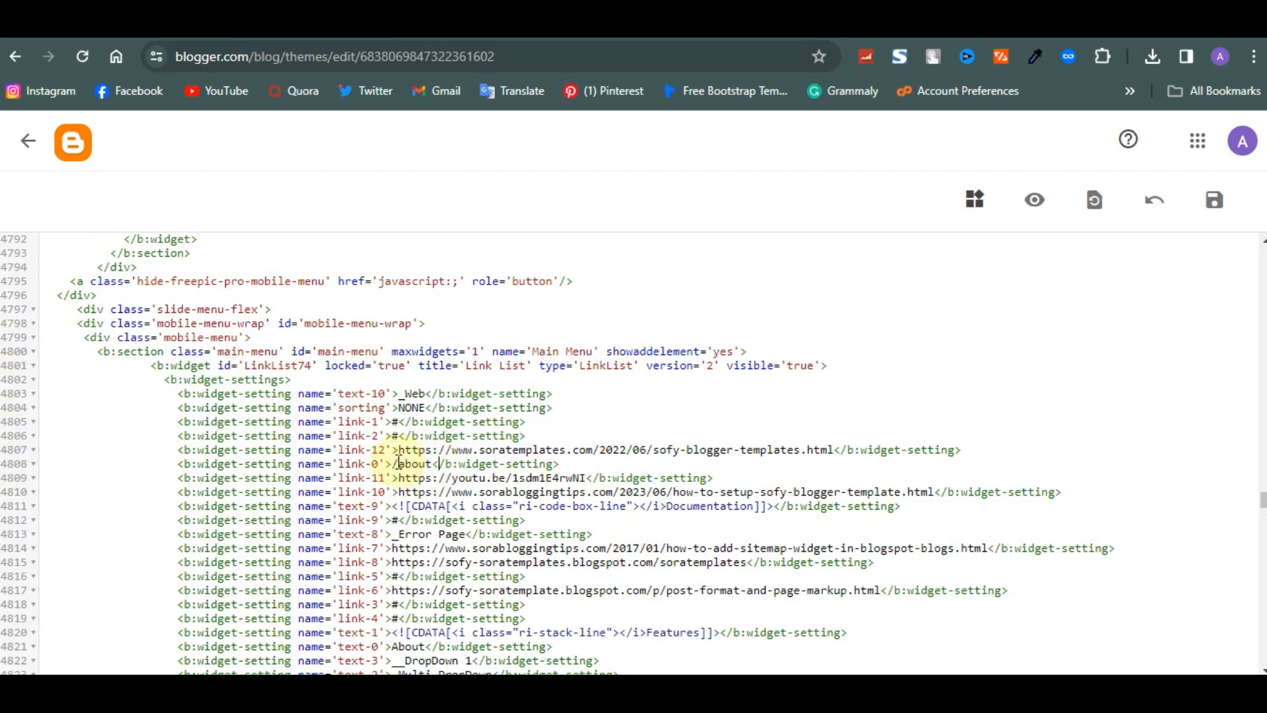
pyautogui.moveTo(399, 464); pyautogui.dragTo(437, 464)
pyautogui.click(435, 463)
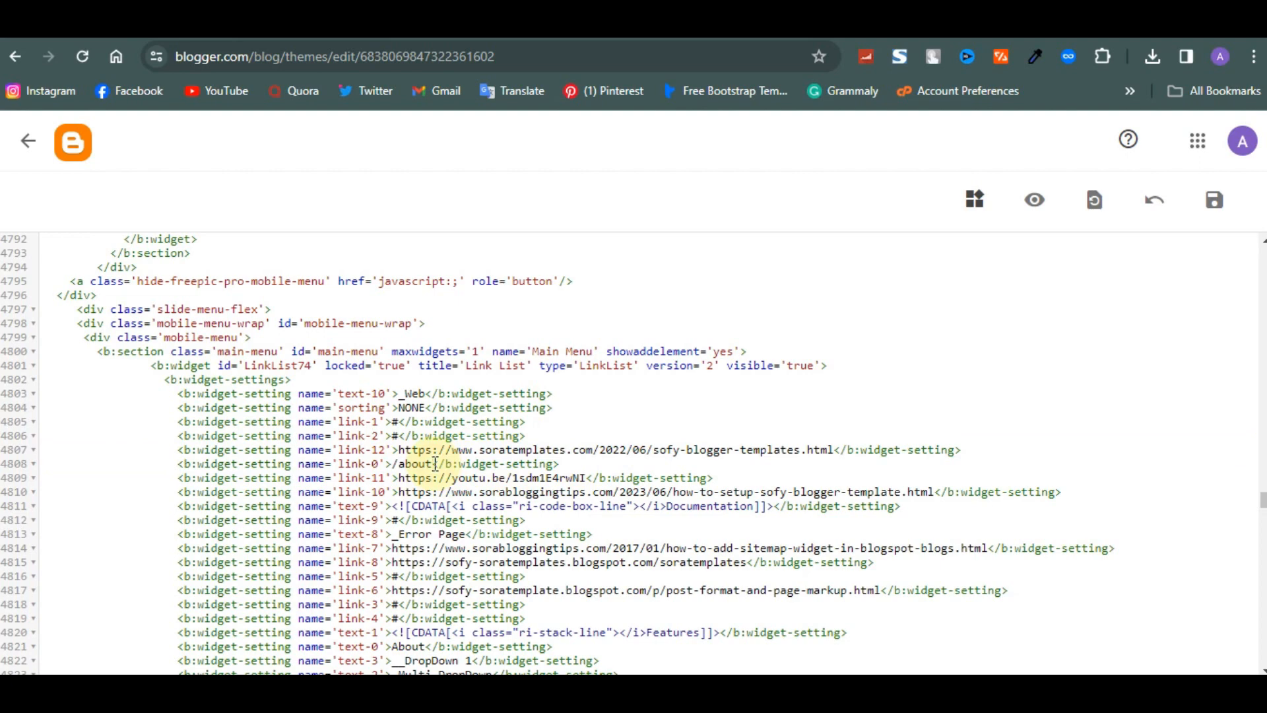
pyautogui.scroll(-1, 435, 464)
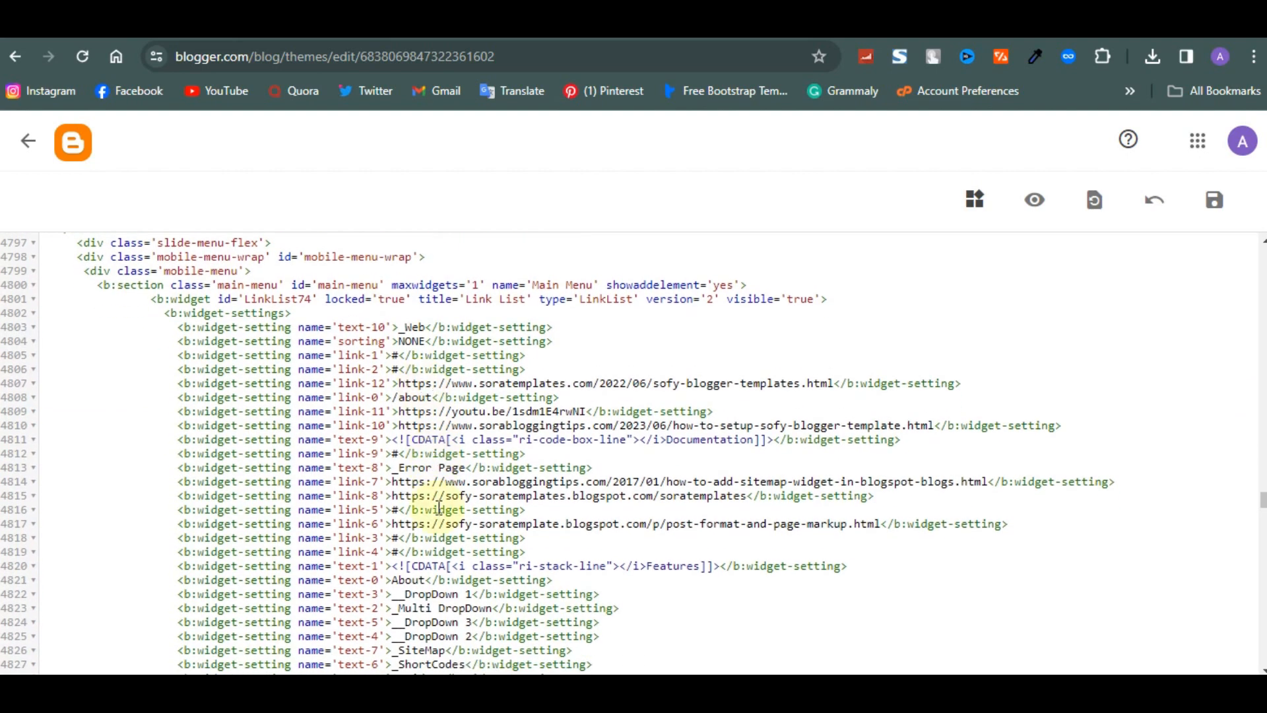
pyautogui.scroll(-1, 426, 450)
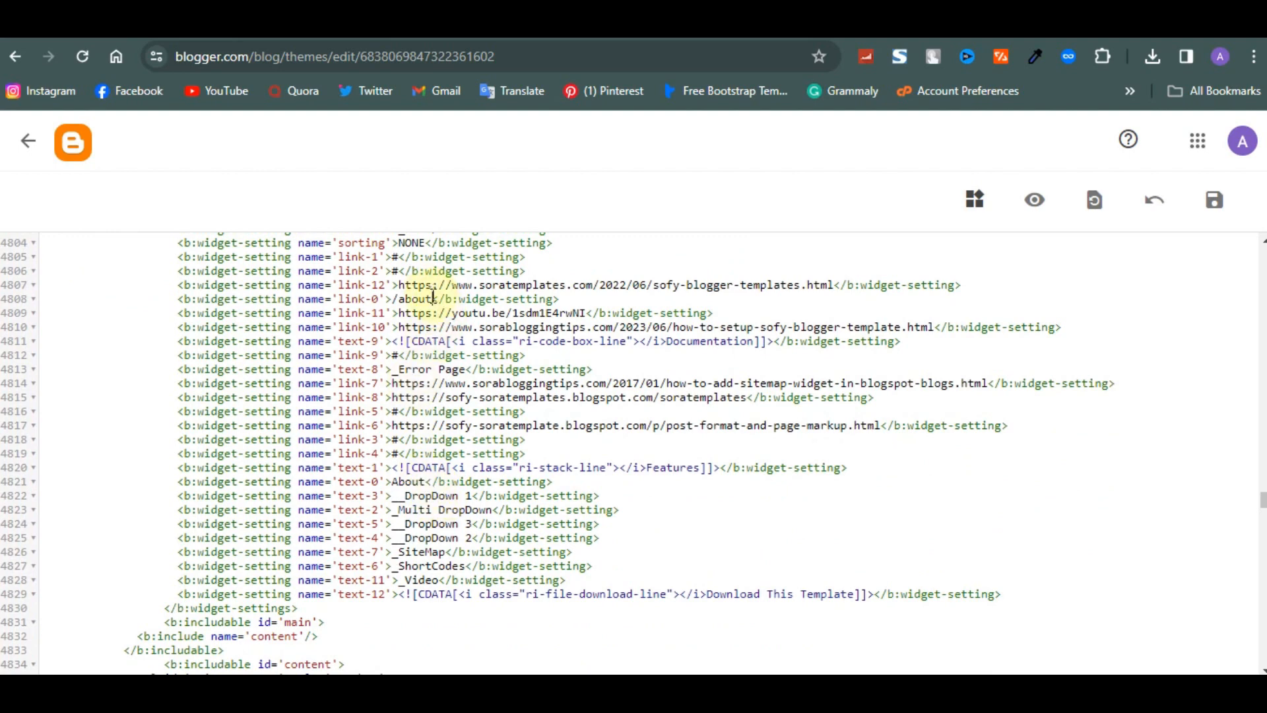
pyautogui.moveTo(433, 299); pyautogui.dragTo(395, 301)
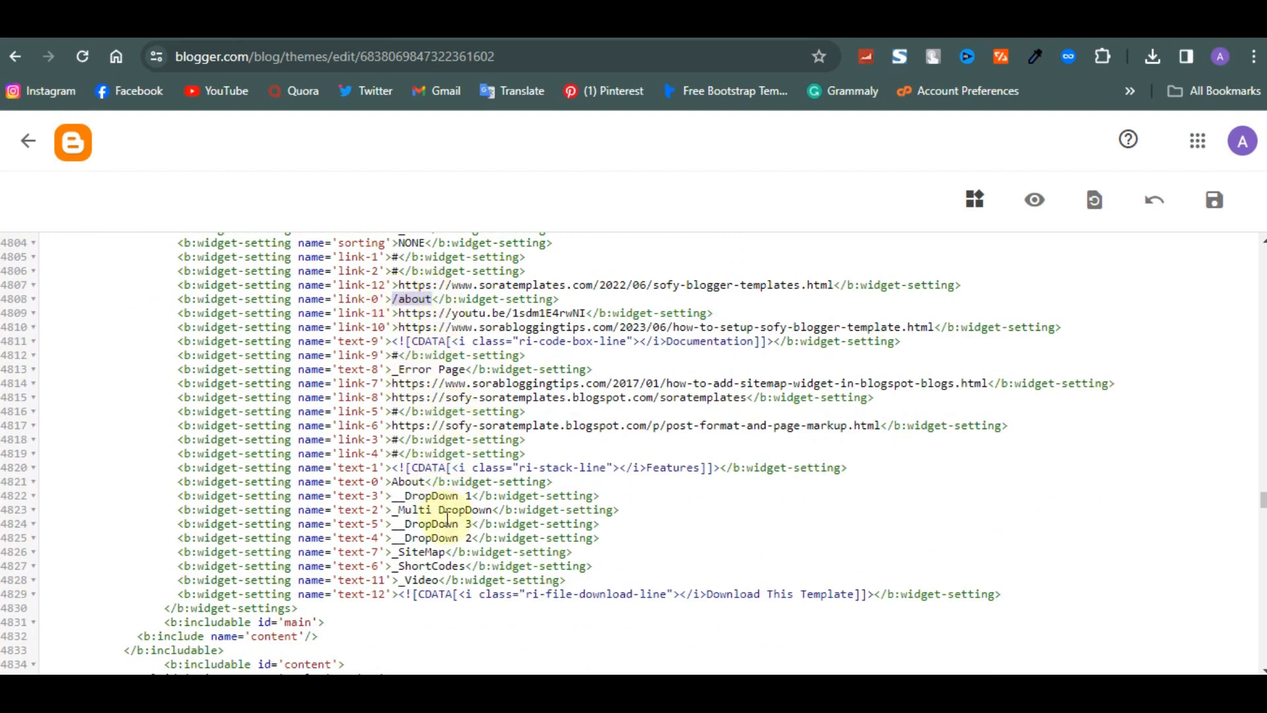
# Step: Change the Main Menu widget's text-0 value to Aboutqqqq in the theme code and save the theme
pyautogui.click(425, 482)
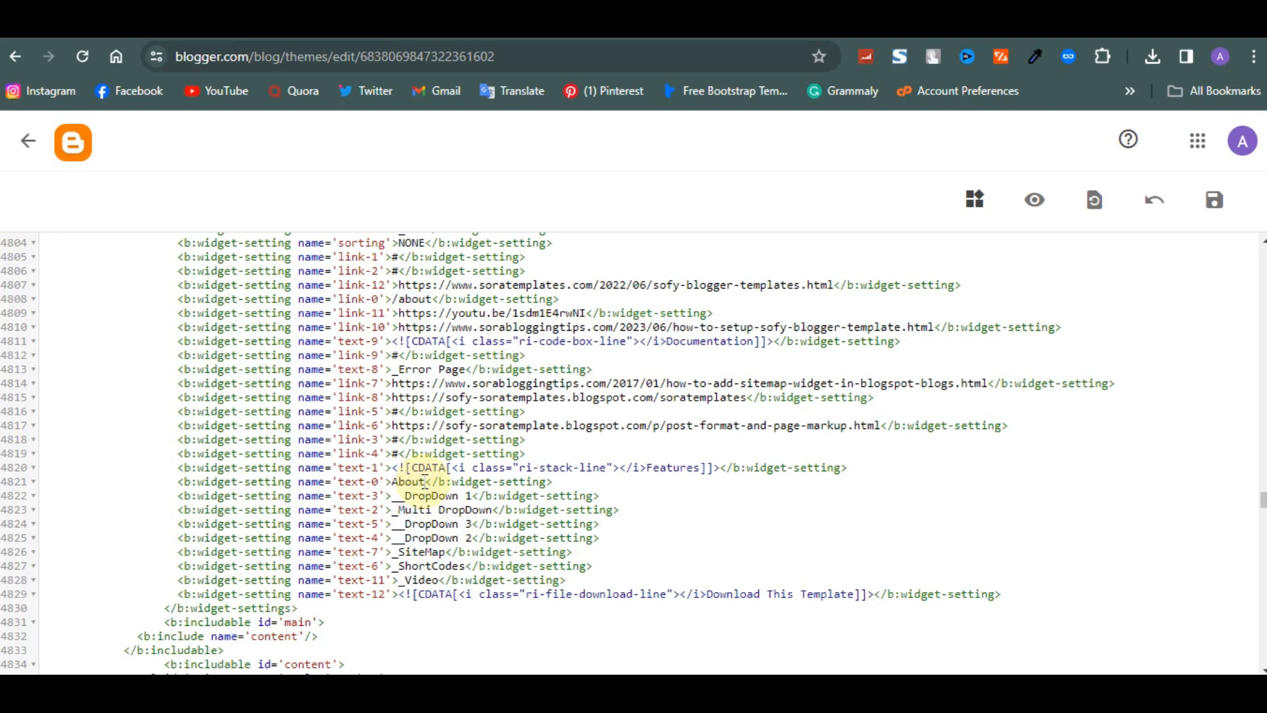
pyautogui.write('qqqq')
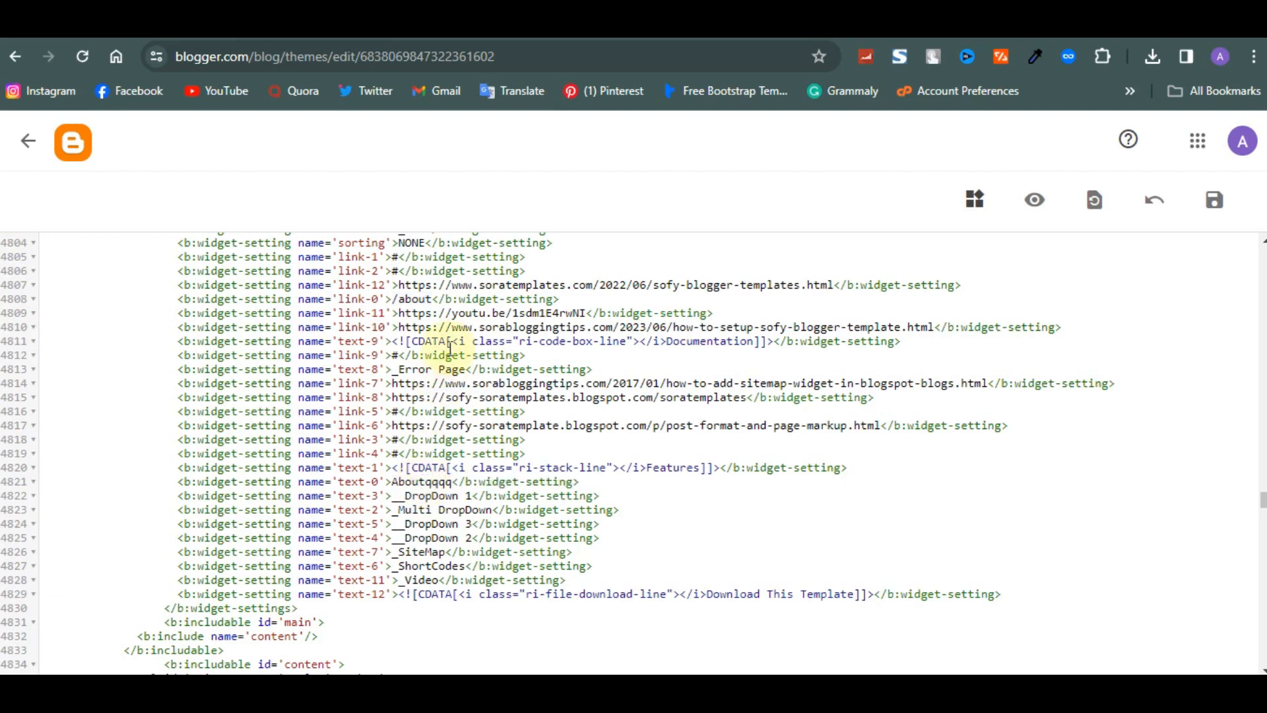
pyautogui.click(1202, 207)
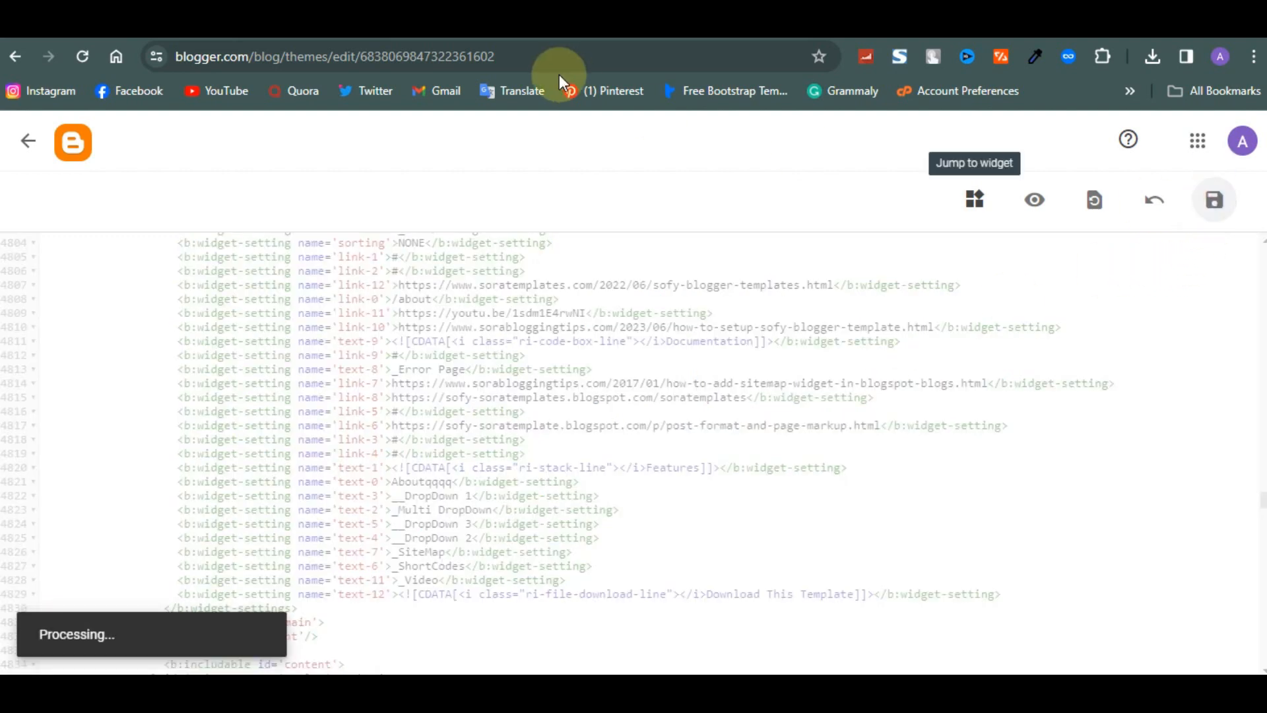
# Step: Reload the live Best Sony Camera in 2024 post, open its side menu to check the About label, and close the menu
pyautogui.click(255, 70)
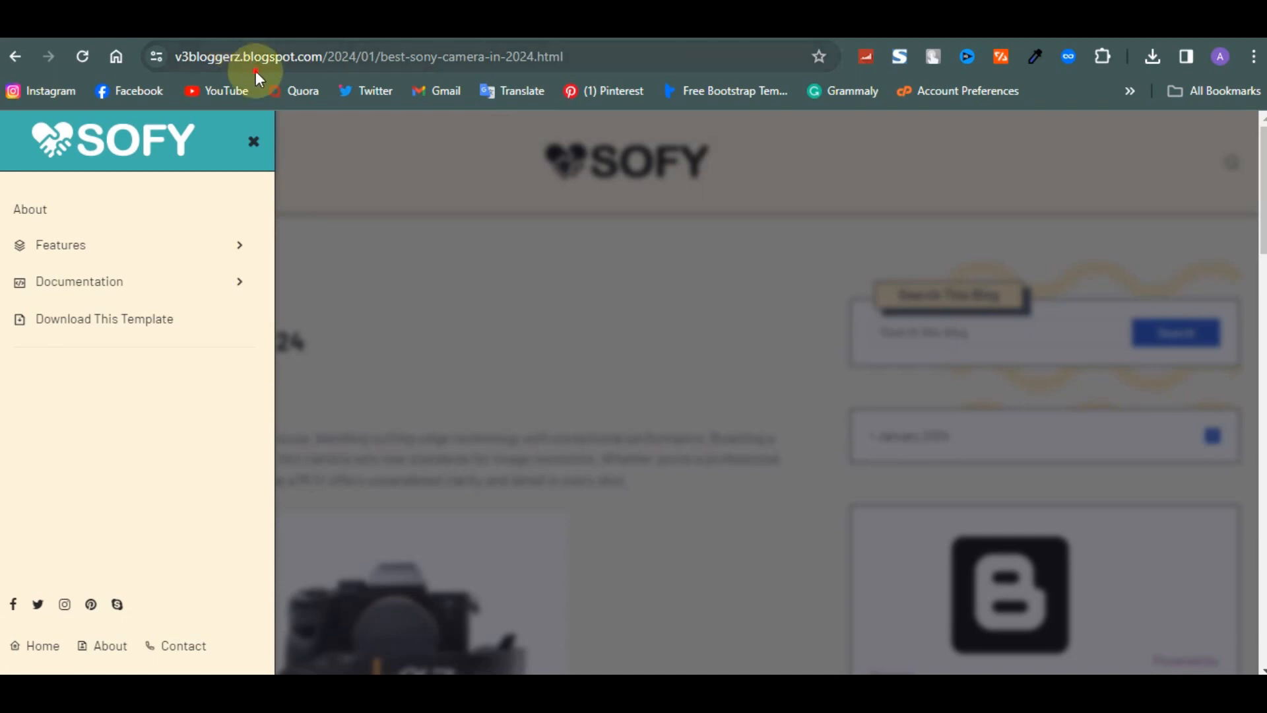
pyautogui.press('Return')
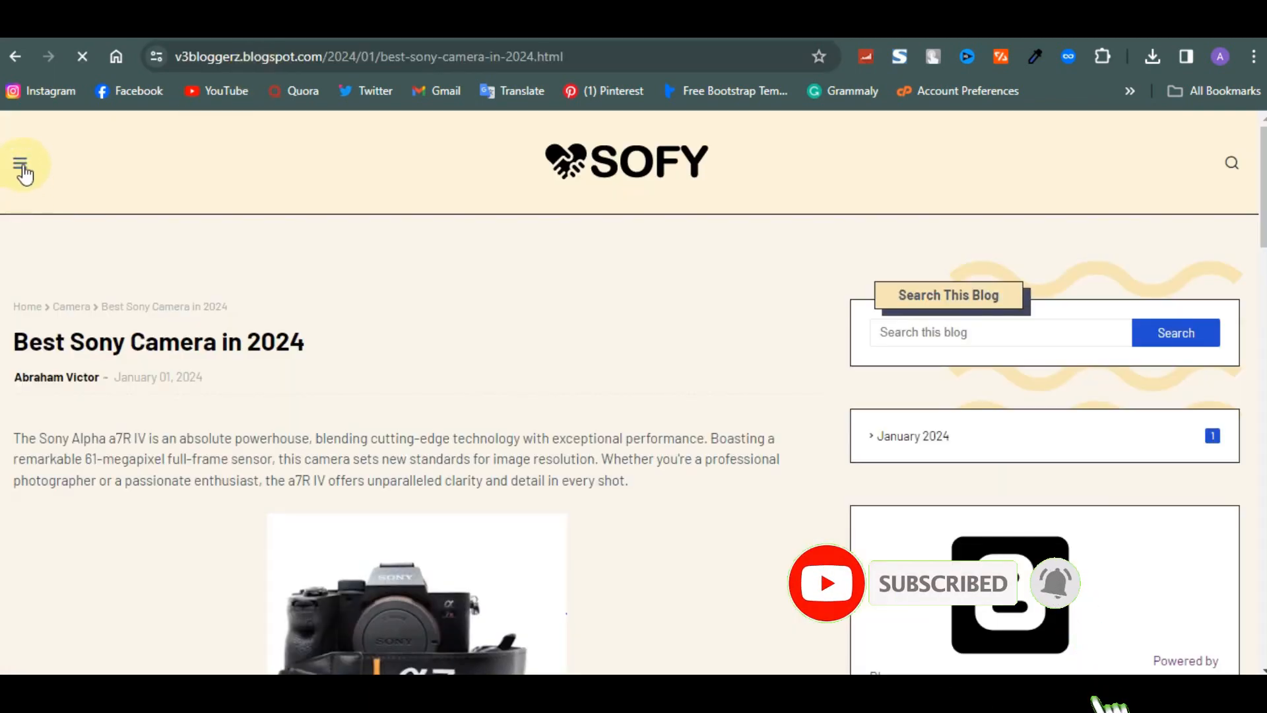
pyautogui.click(20, 167)
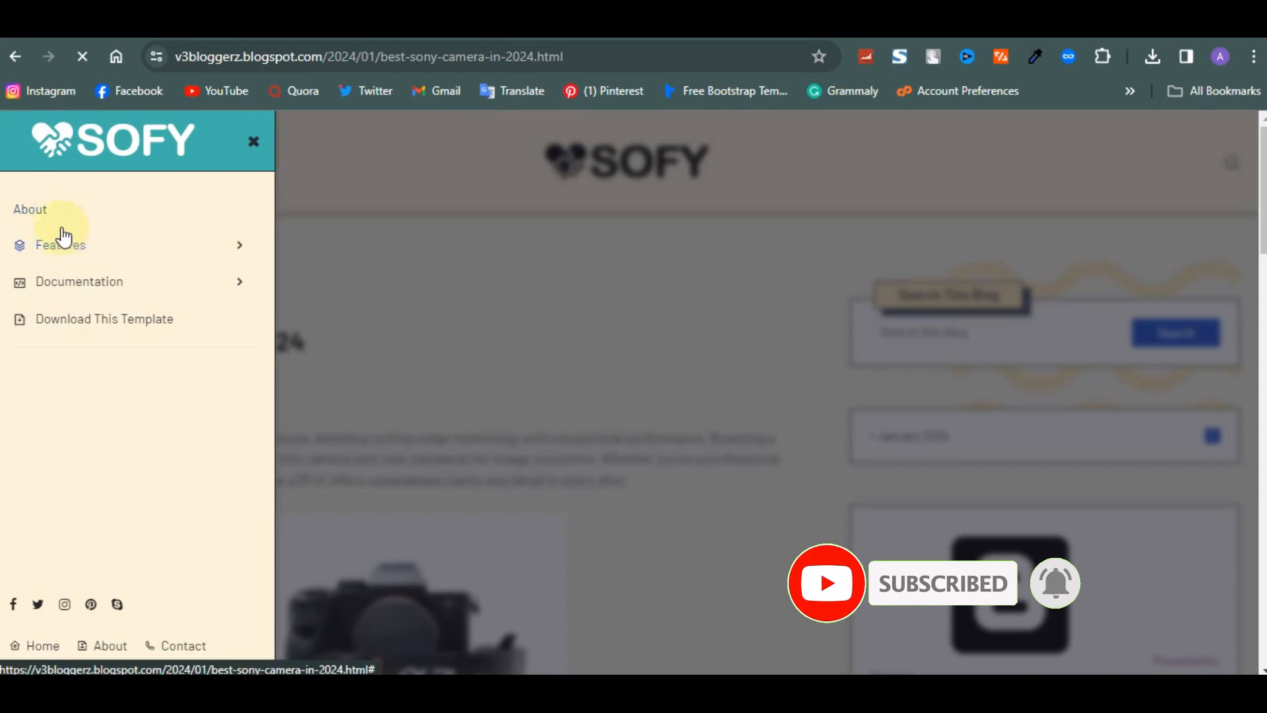
pyautogui.click(325, 176)
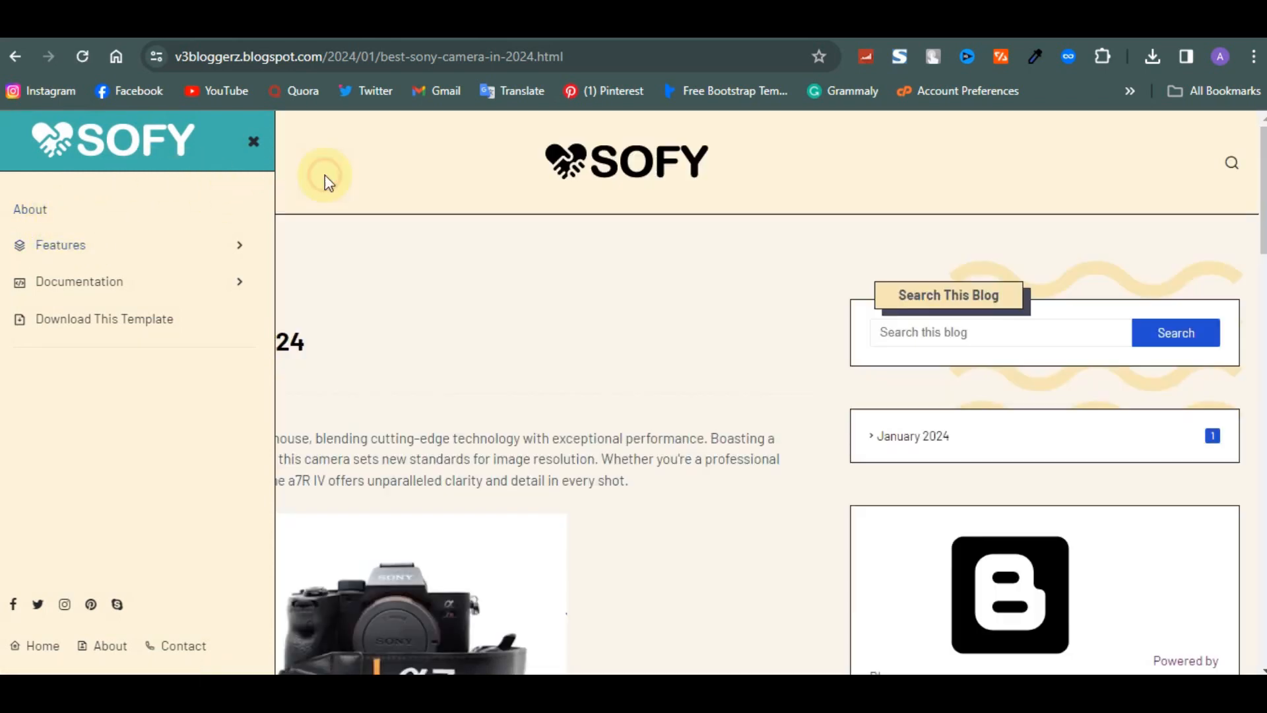
# Step: Load the live Best Sony Camera in 2024 post again and open its side menu to check the first item's label
pyautogui.click(585, 51)
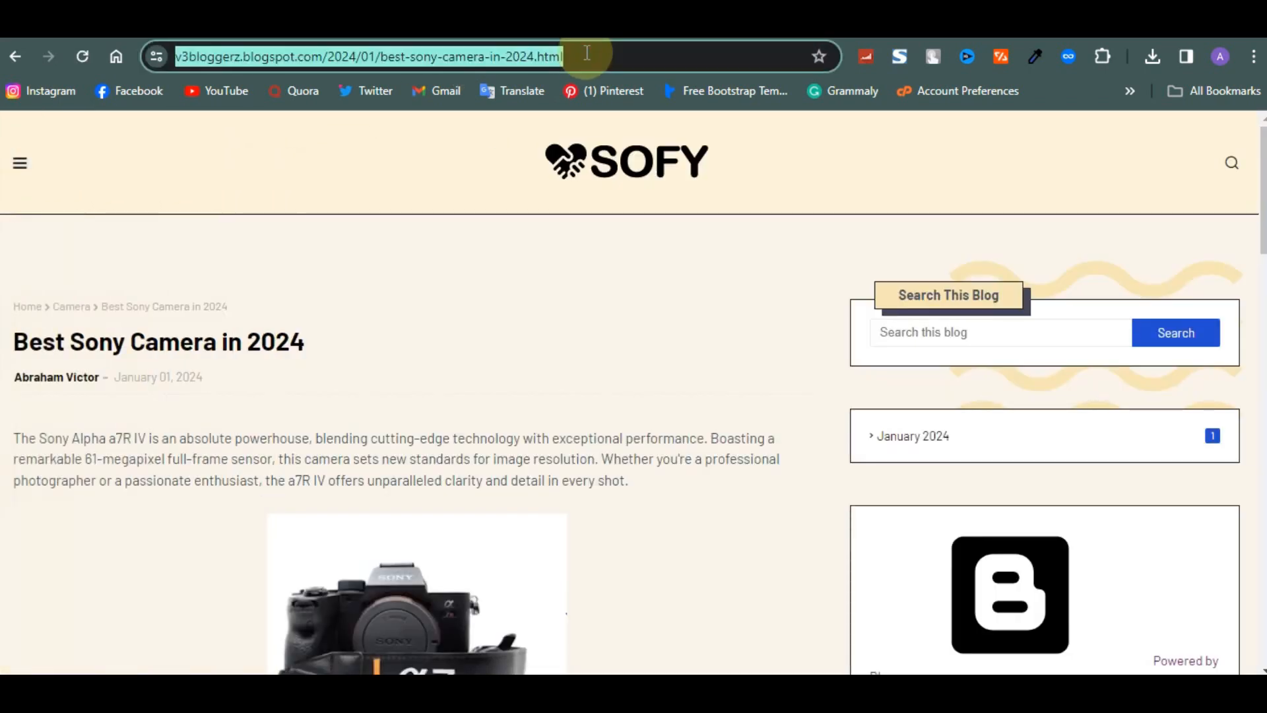
pyautogui.press('Return')
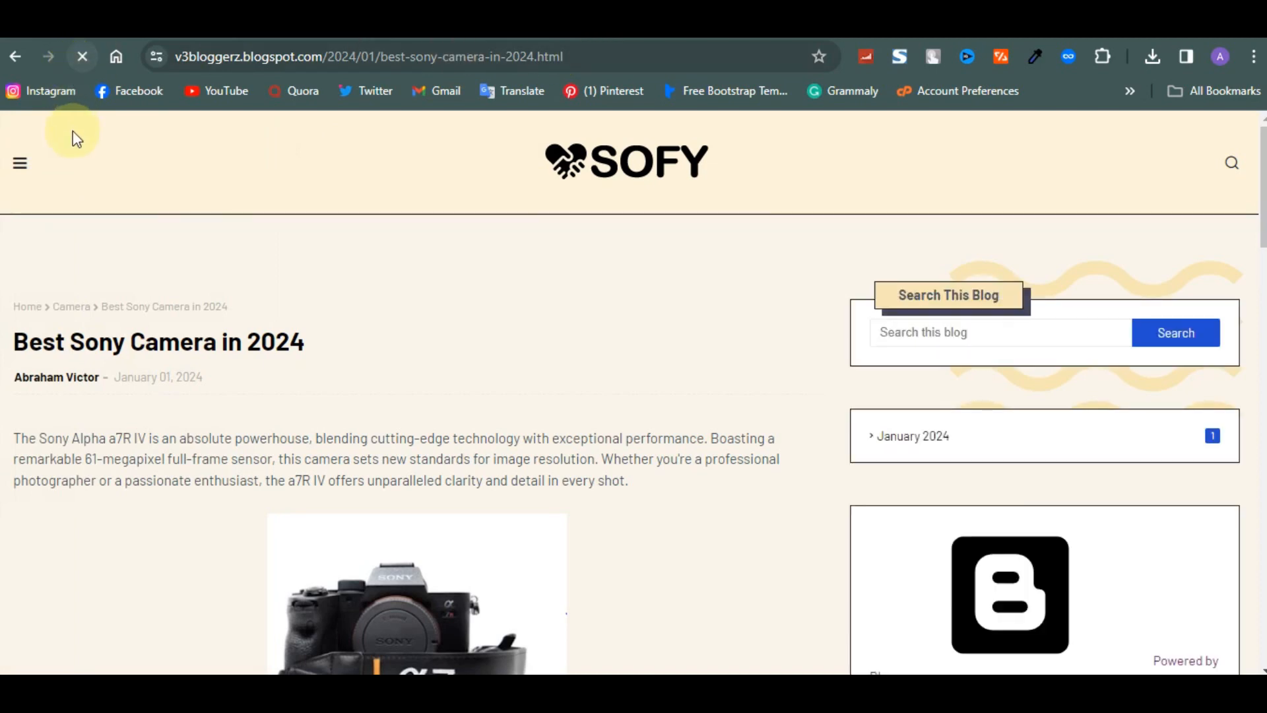
pyautogui.click(25, 165)
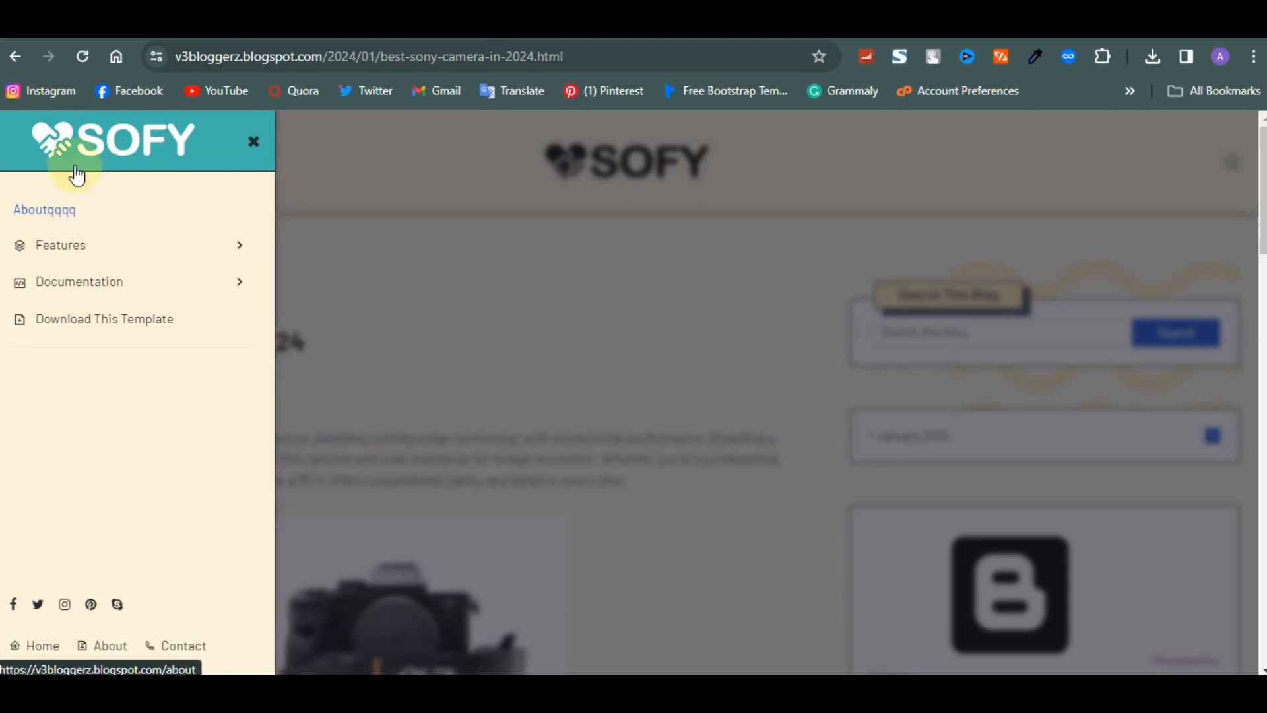
# Step: Return to the theme HTML editor and examine the code around the Main Menu, Social Side and Mobile Logo sections
pyautogui.click(145, 20)
pyautogui.scroll(5, 488, 359)
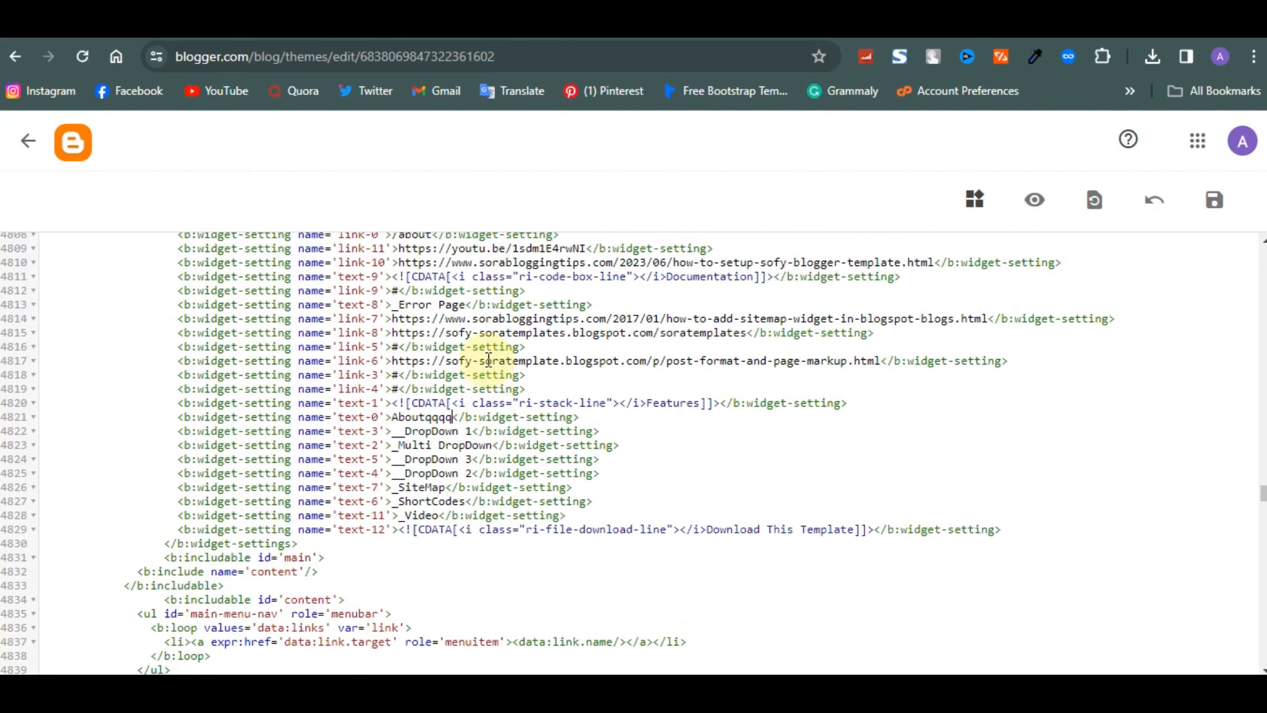
pyautogui.scroll(-14, 489, 359)
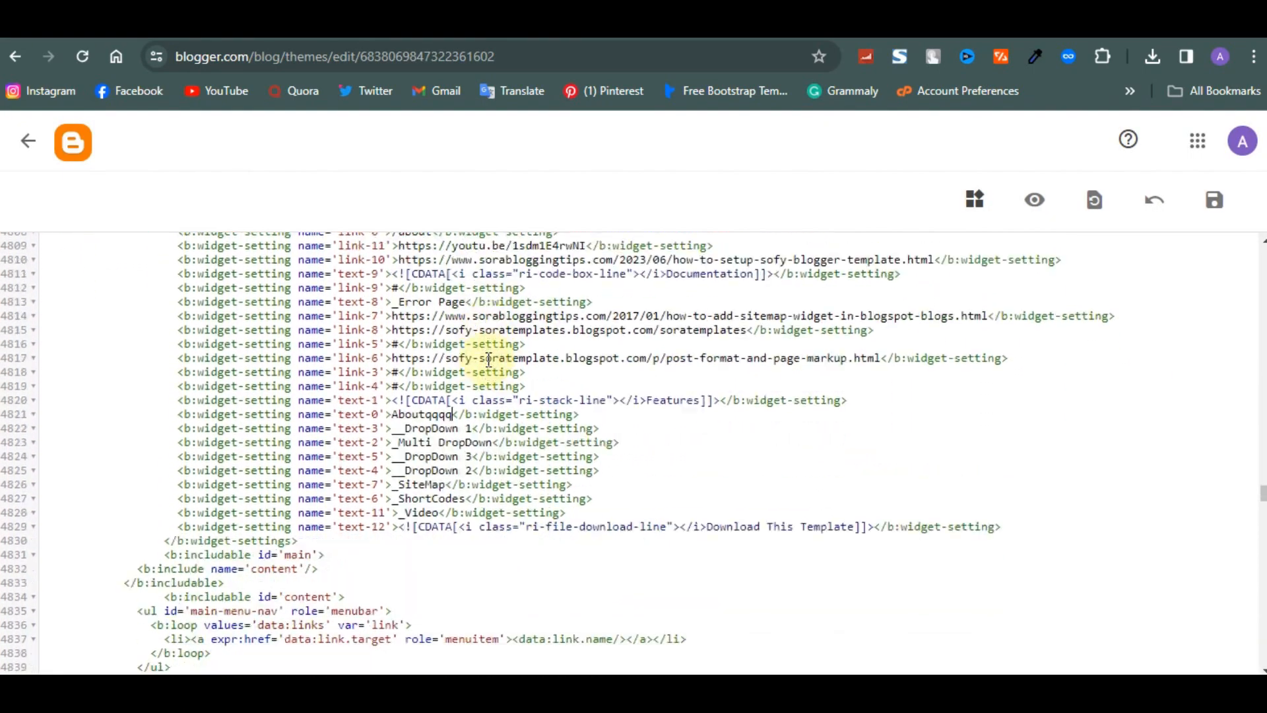
pyautogui.scroll(-14, 488, 359)
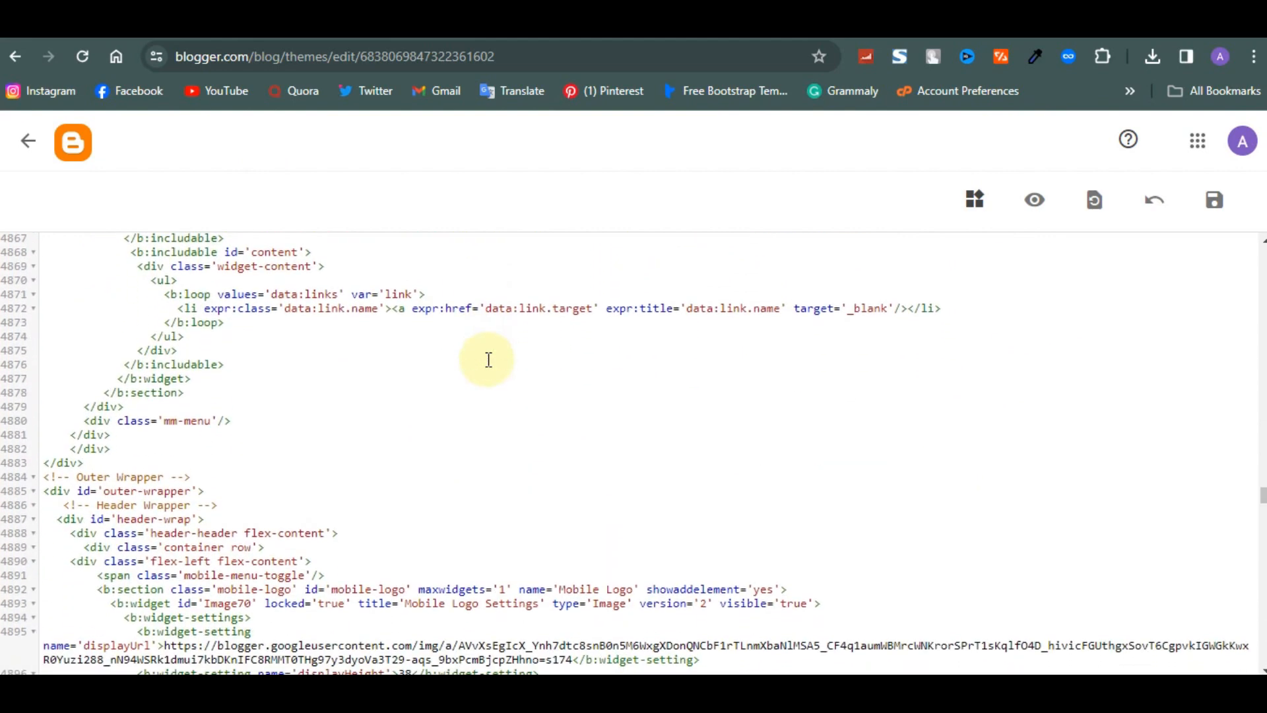
pyautogui.scroll(-6, 489, 359)
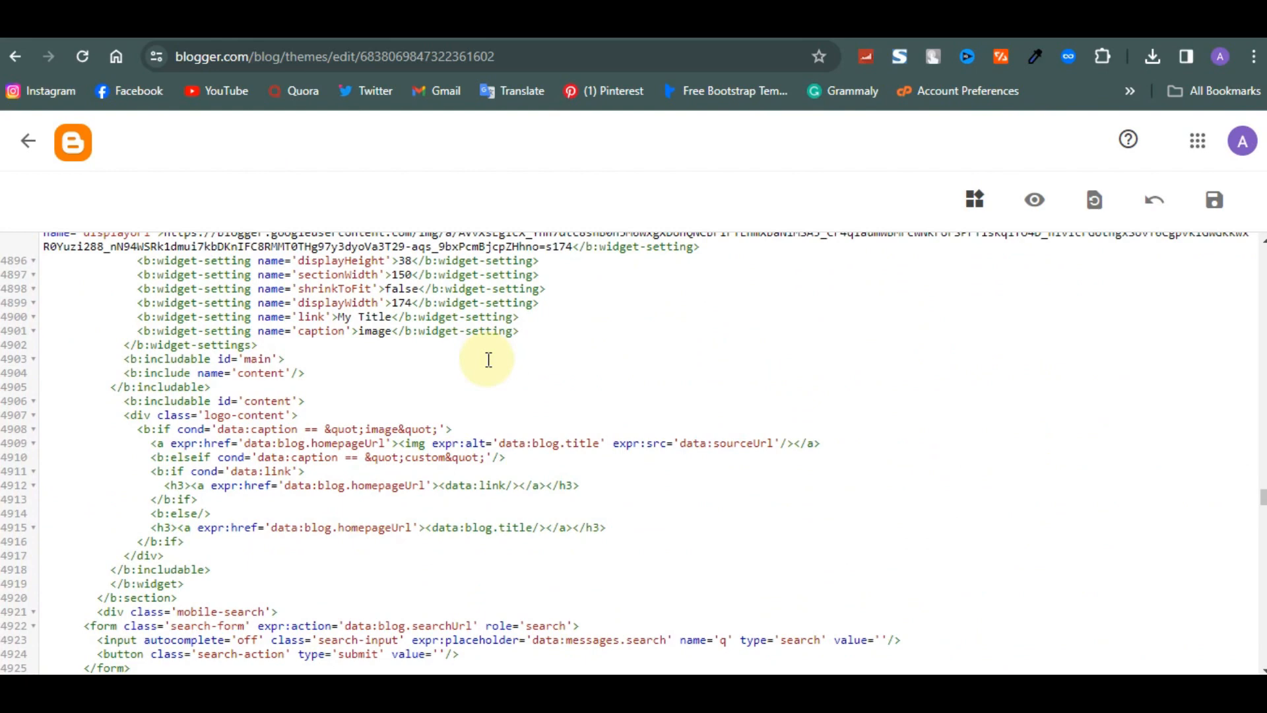
pyautogui.rightClick(487, 359)
pyautogui.click(421, 385)
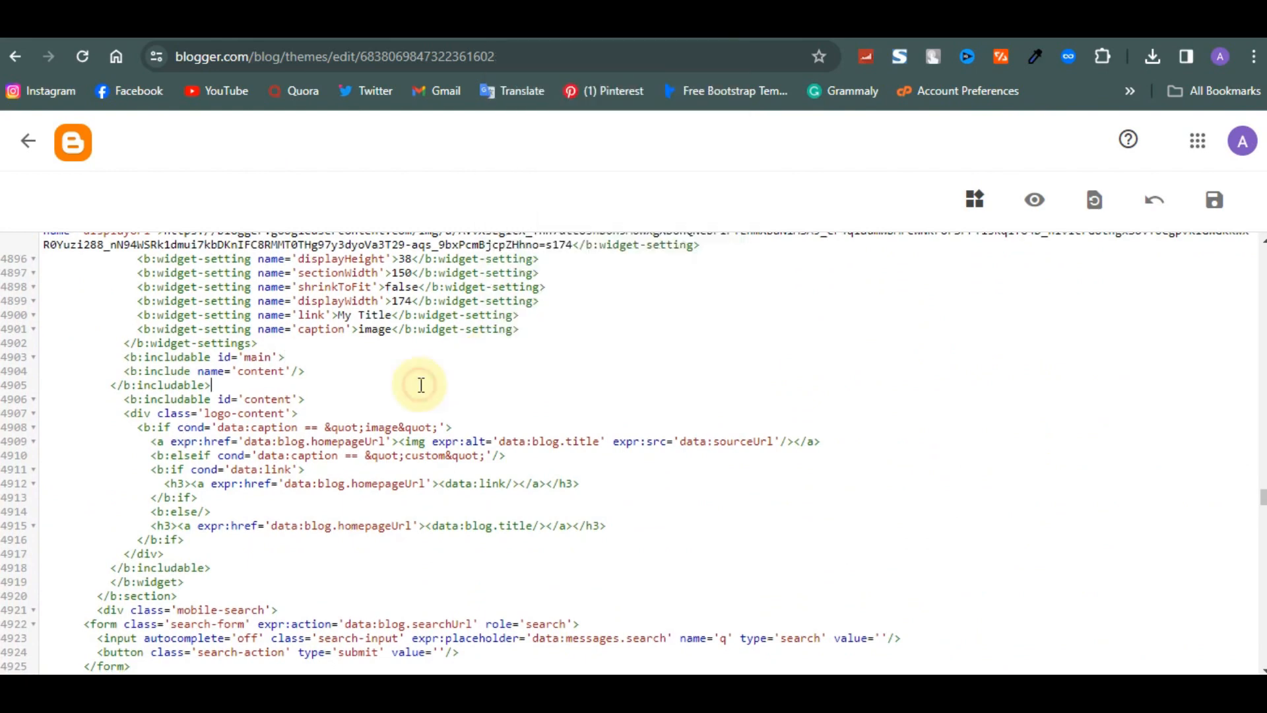
pyautogui.scroll(14, 421, 385)
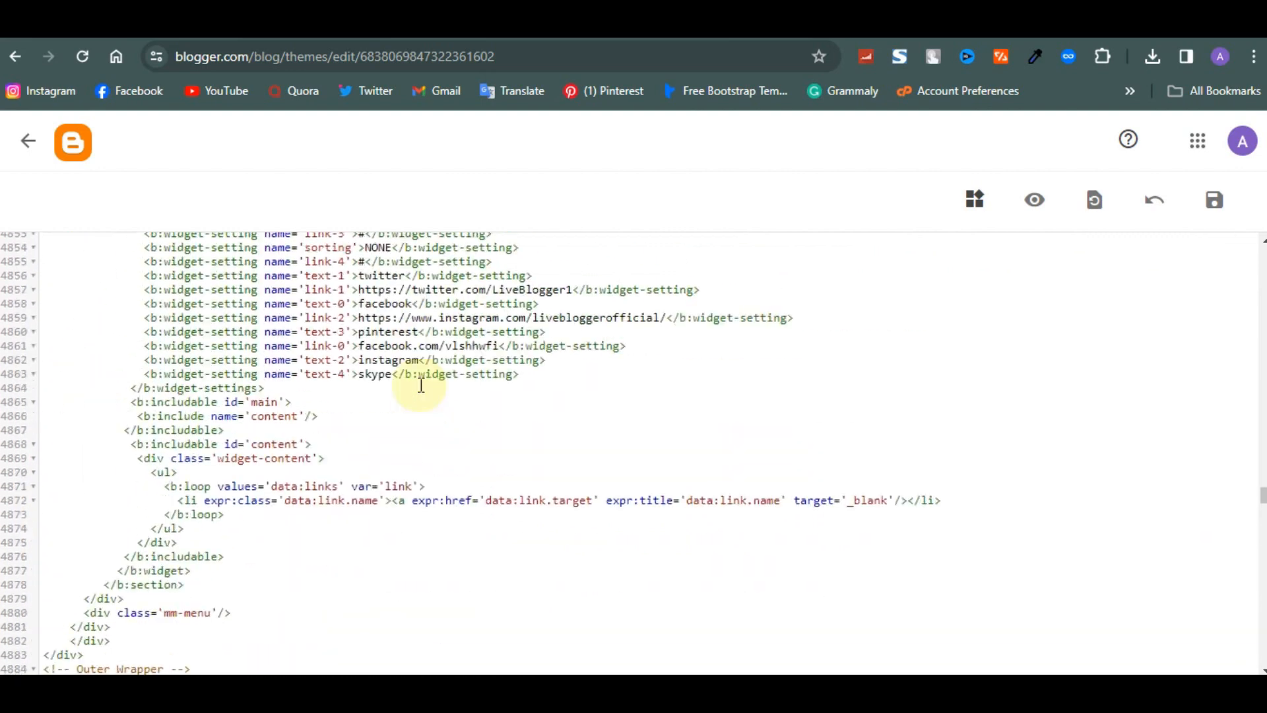
pyautogui.scroll(10, 421, 385)
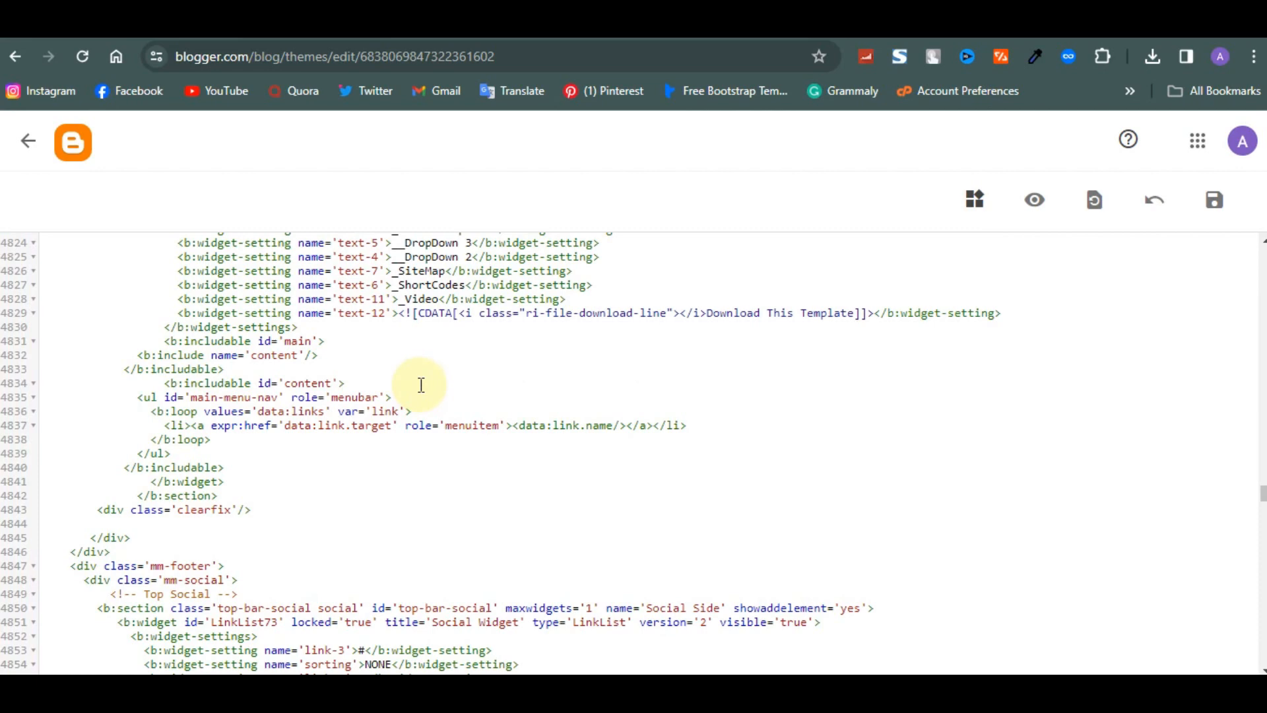
pyautogui.scroll(4, 421, 384)
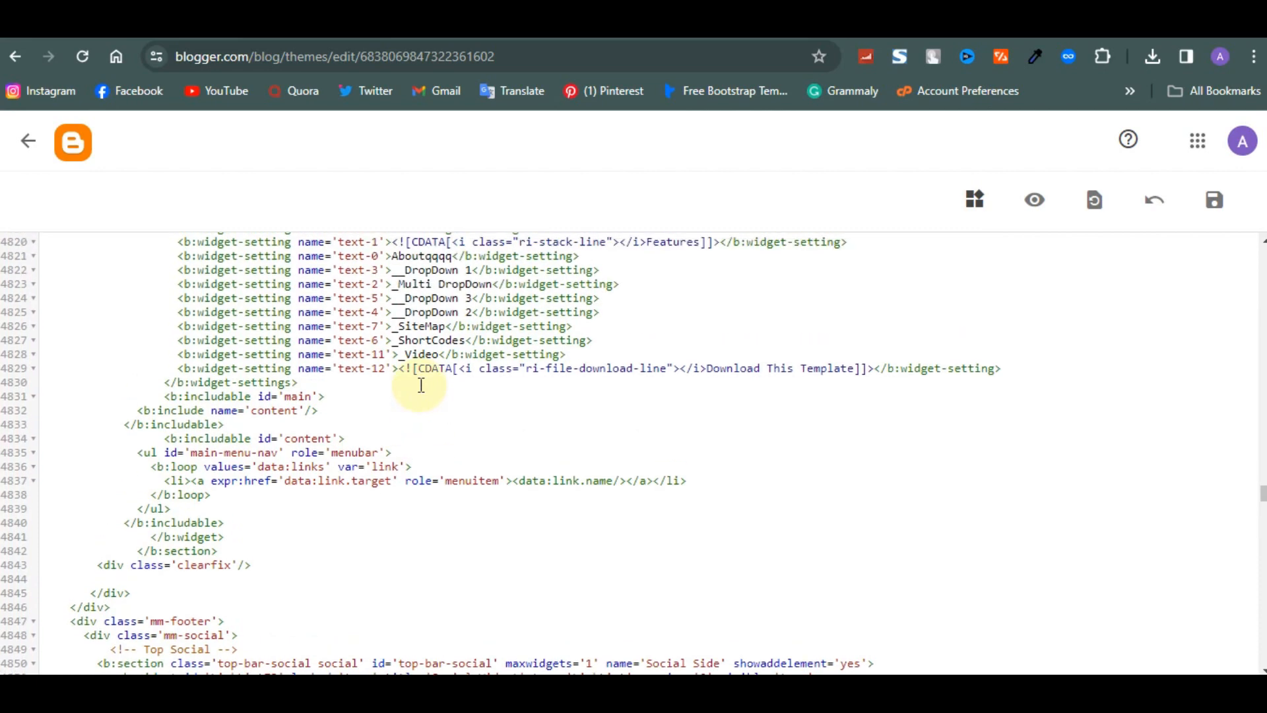
pyautogui.scroll(3, 464, 516)
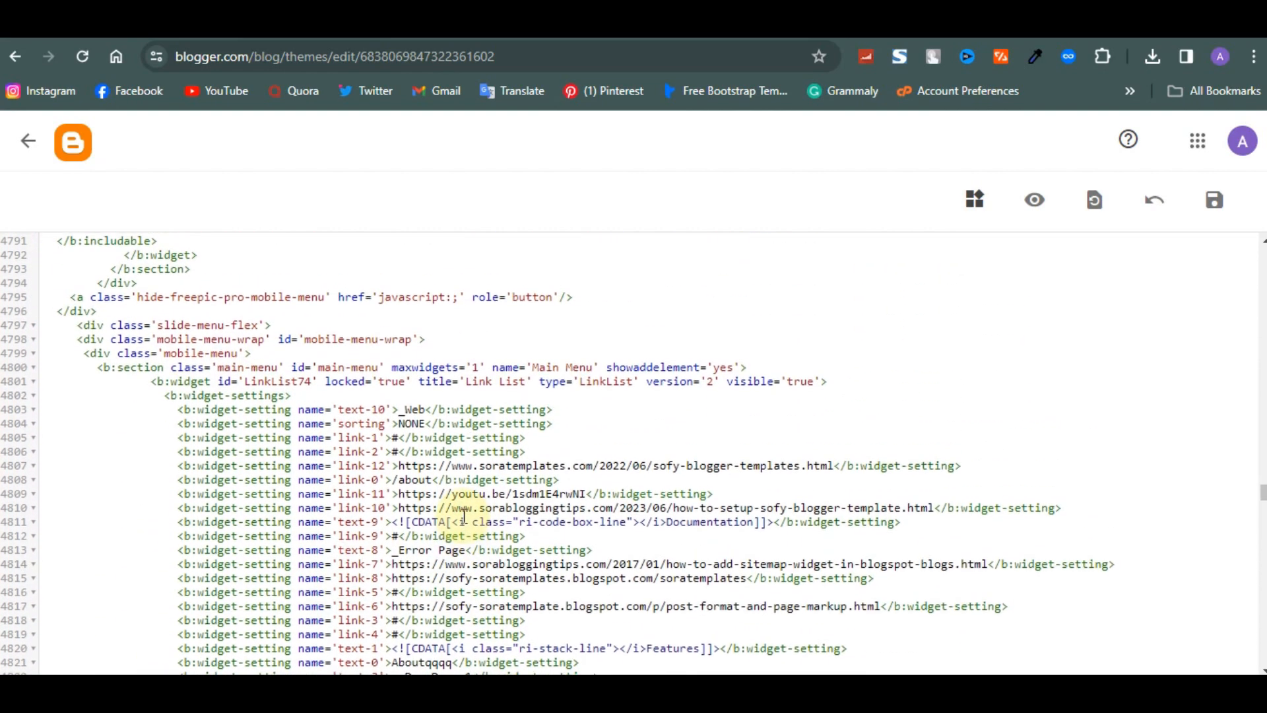
pyautogui.scroll(1, 485, 506)
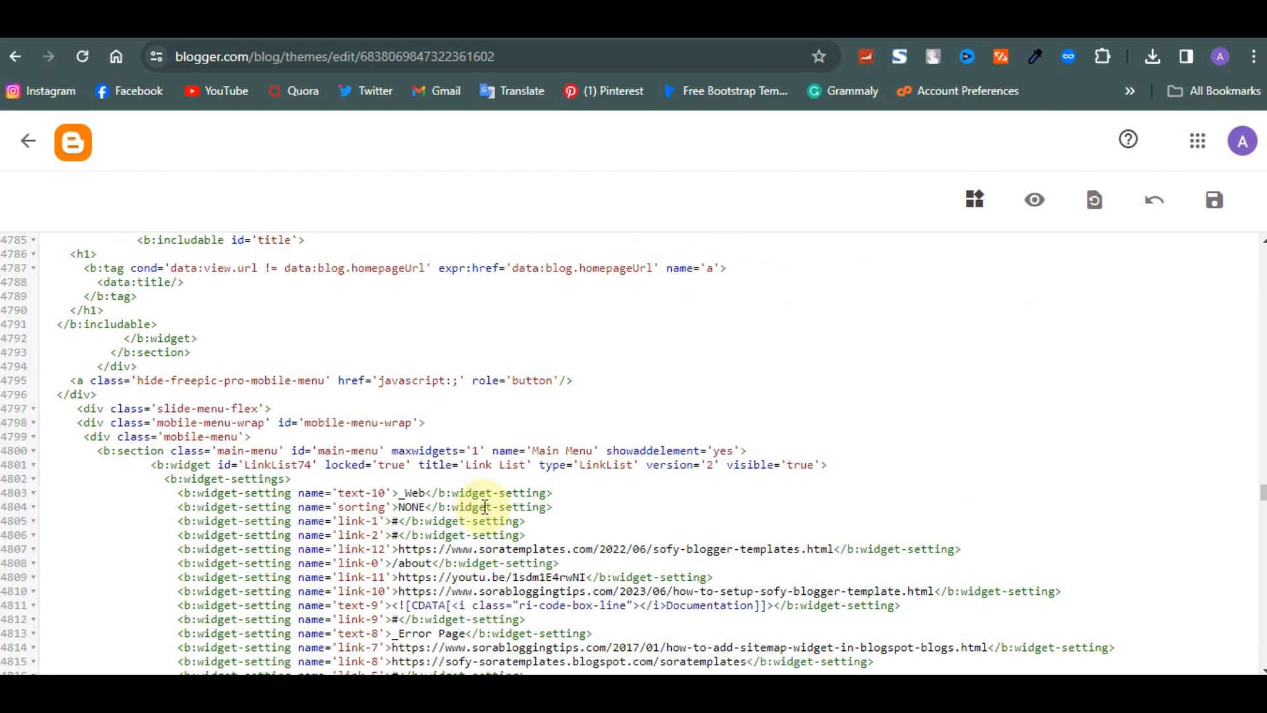
pyautogui.scroll(4, 486, 506)
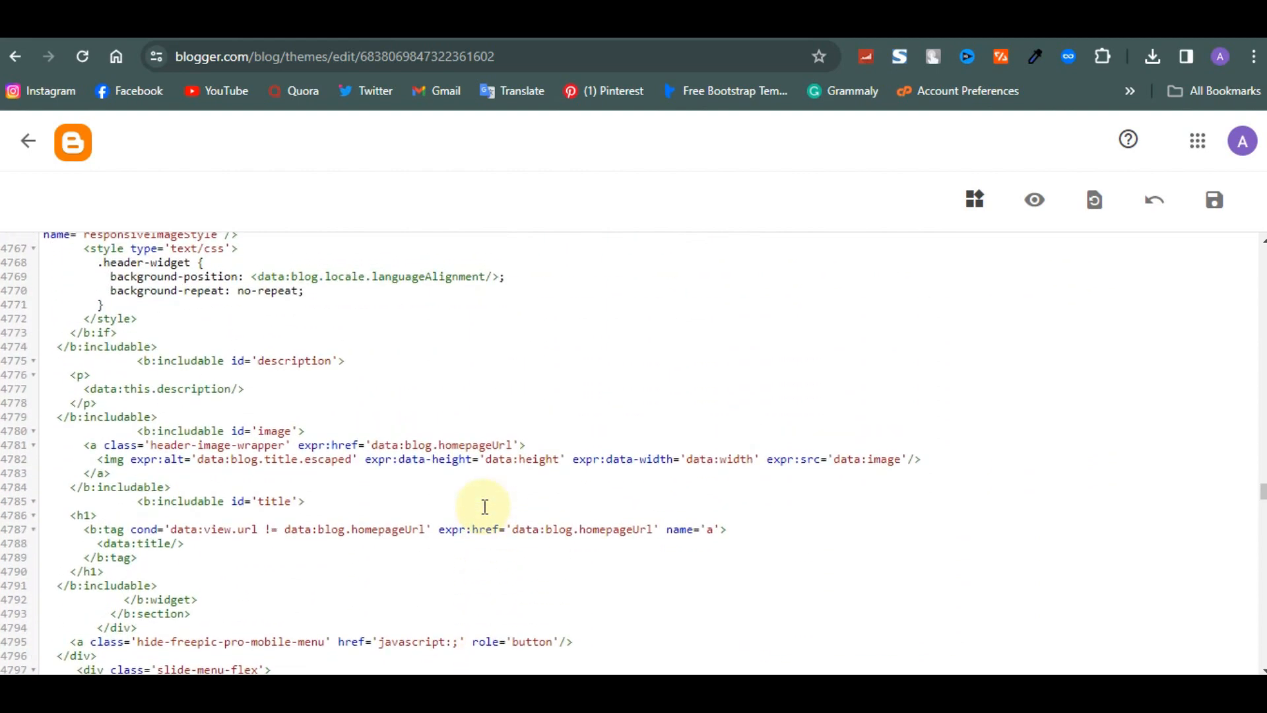